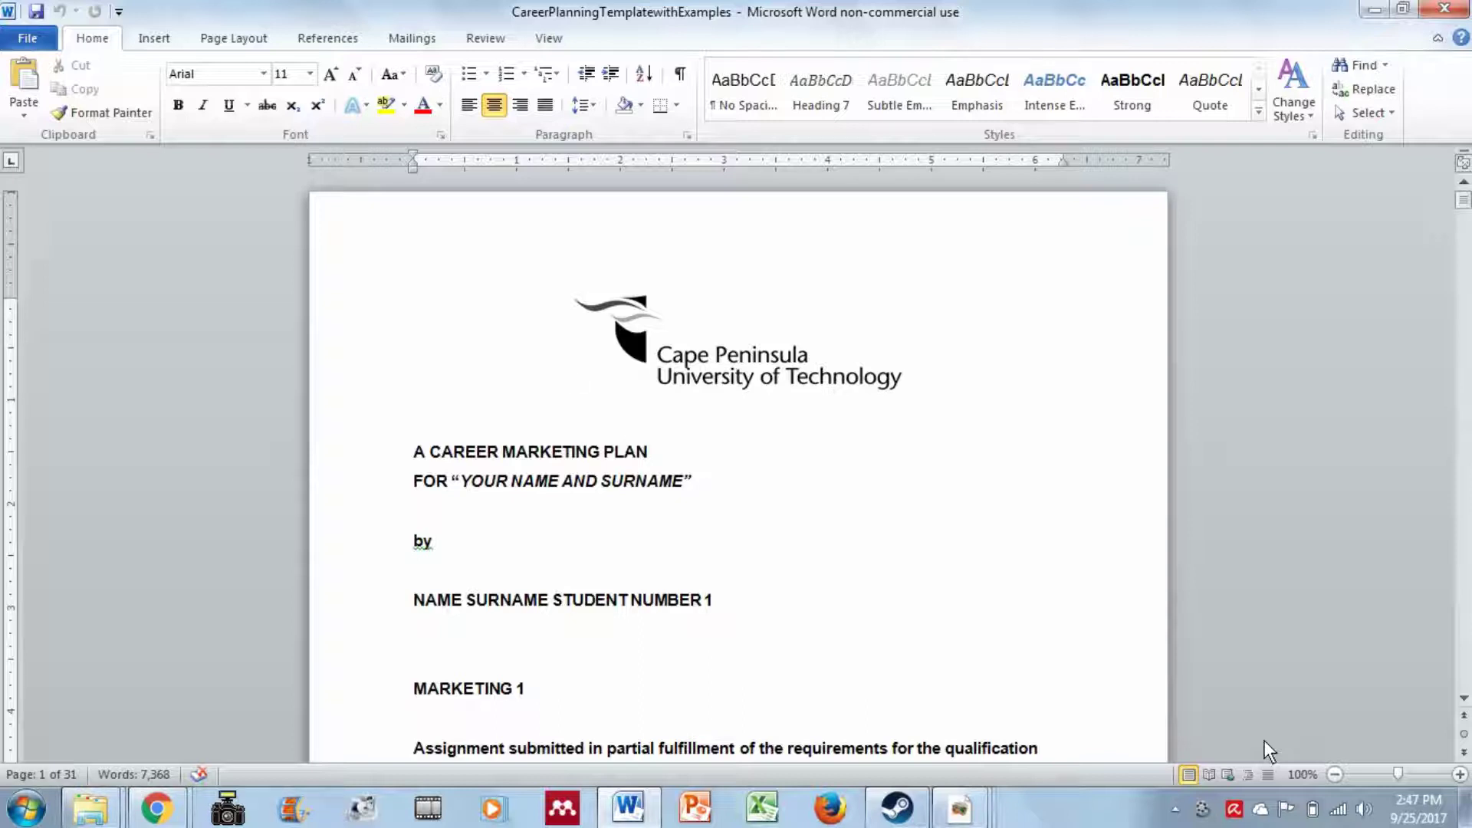
# - Place the cursor in the name line, then scroll to the Declaration's student details table
pyautogui.click(486, 481)
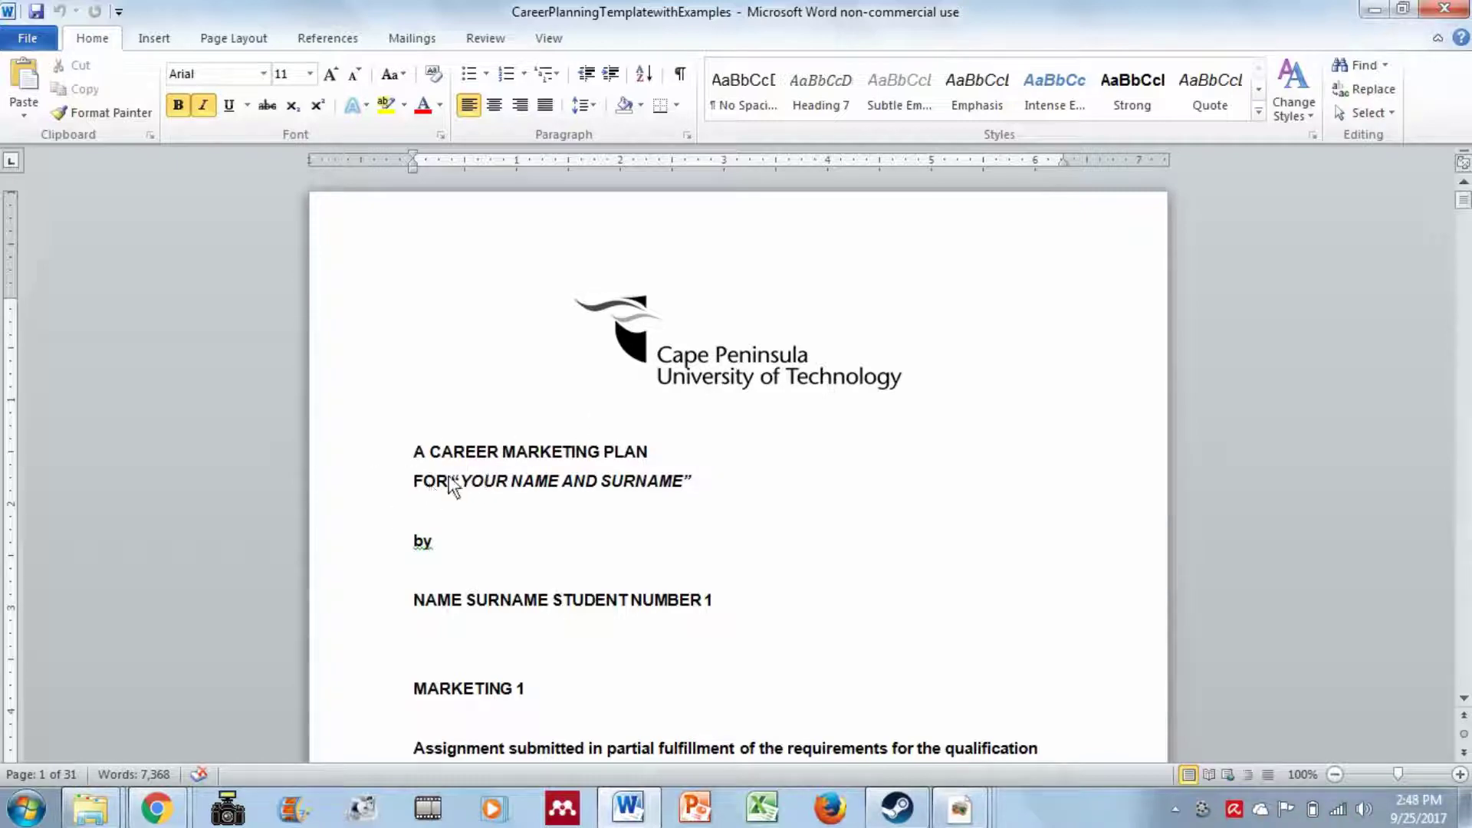
pyautogui.scroll(-3, 668, 478)
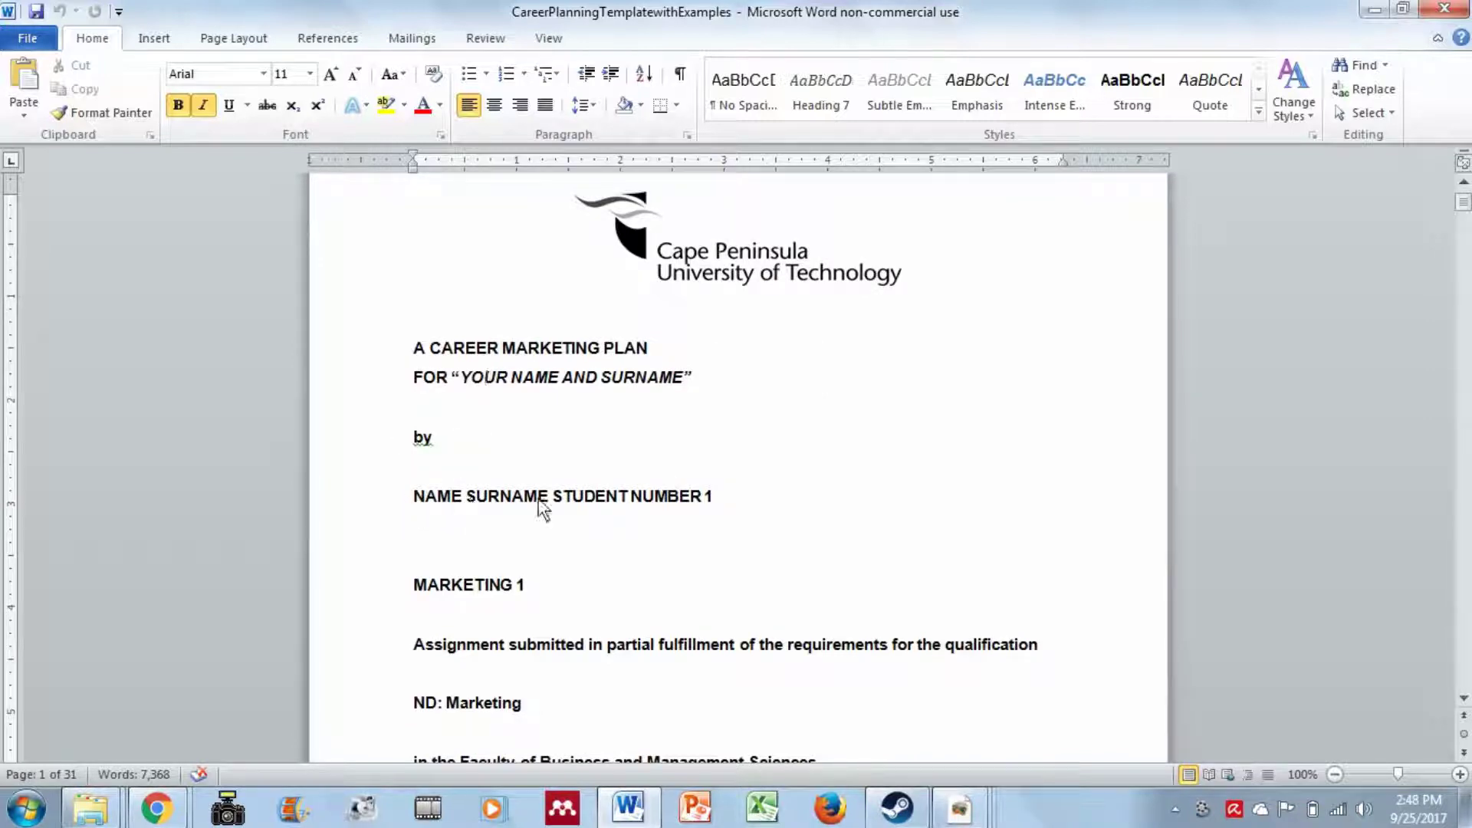
pyautogui.scroll(-3, 560, 495)
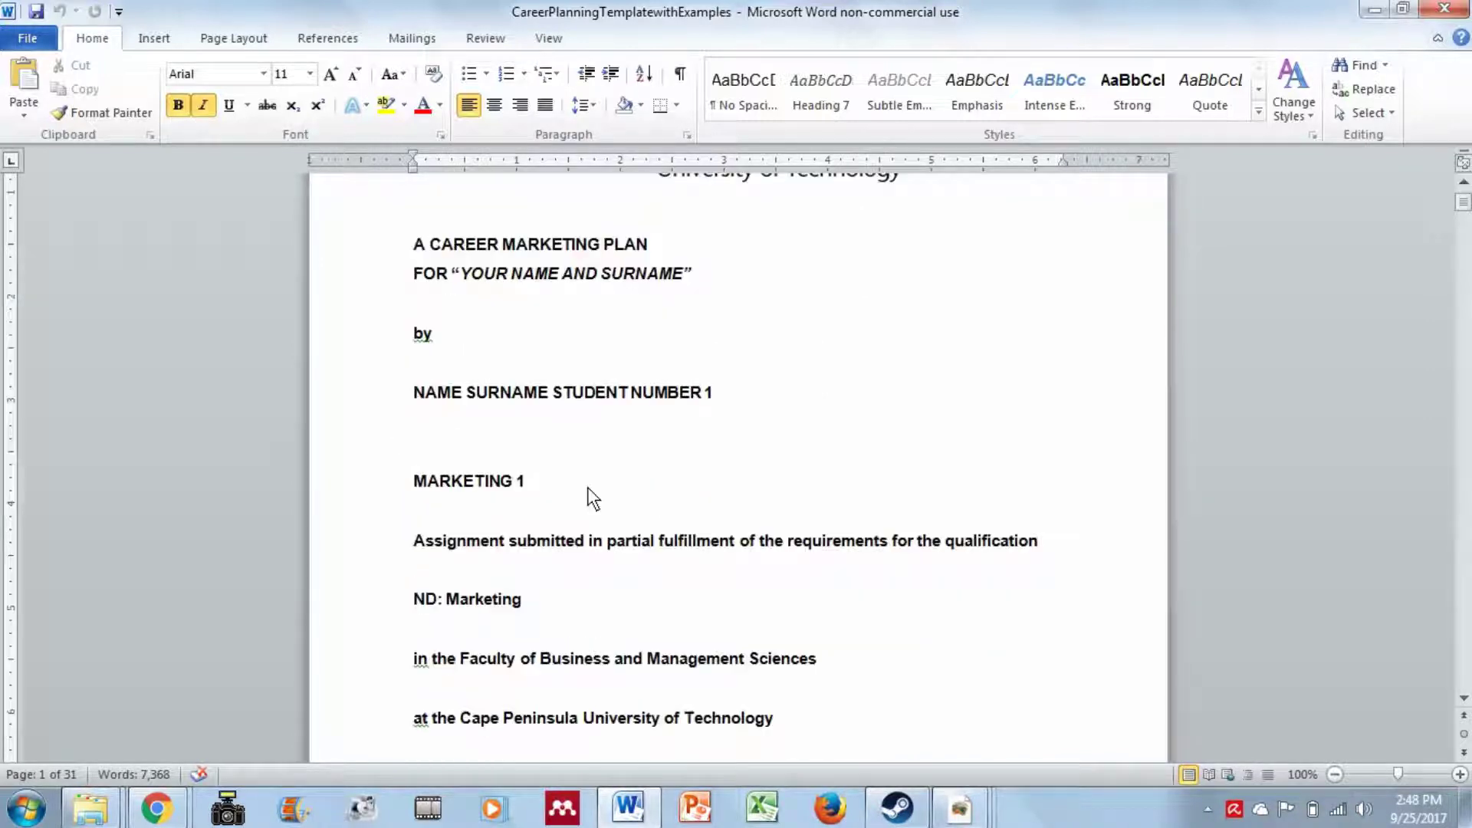
pyautogui.scroll(-3, 427, 458)
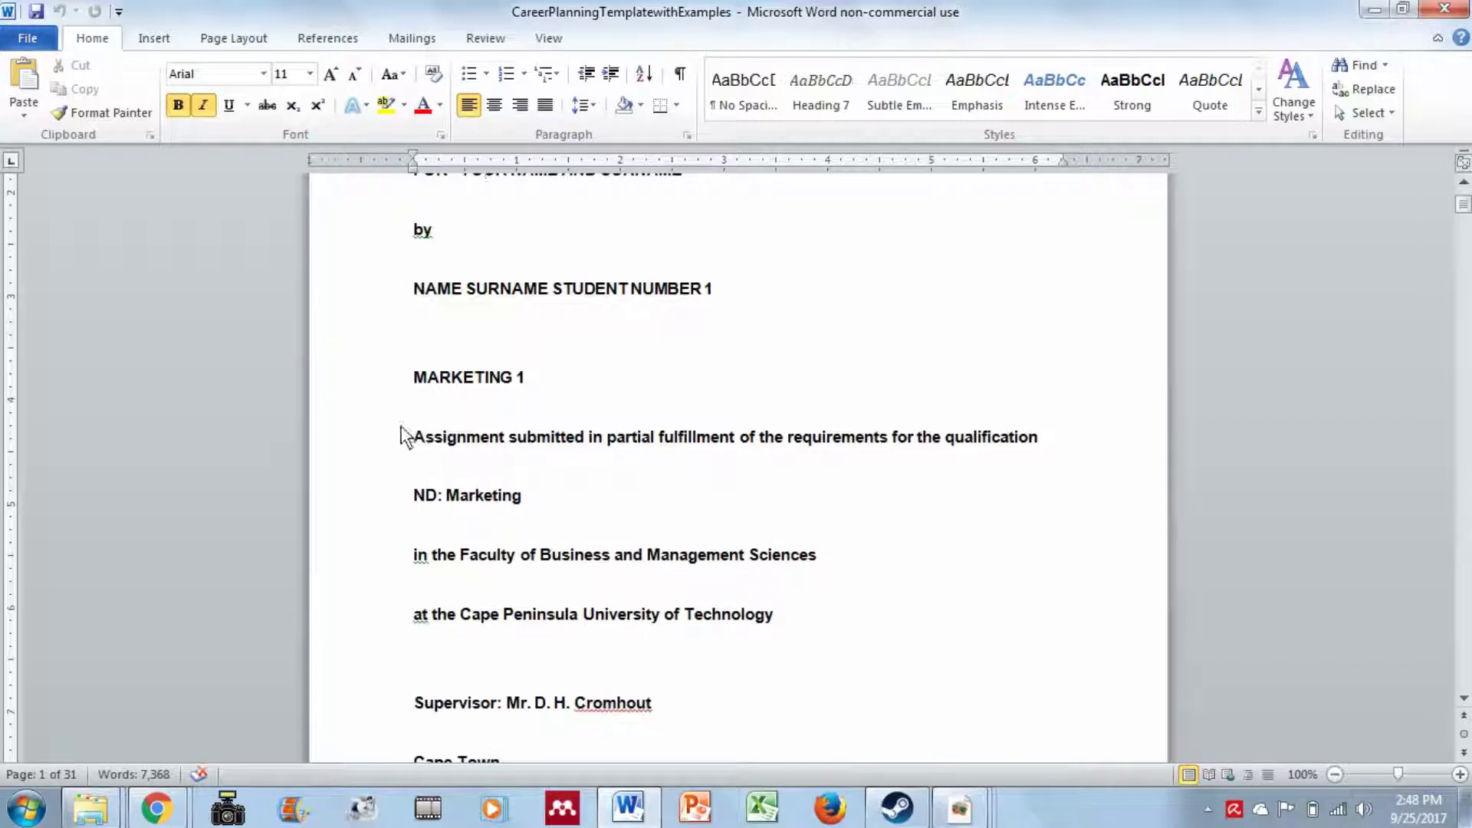
pyautogui.scroll(-6, 448, 434)
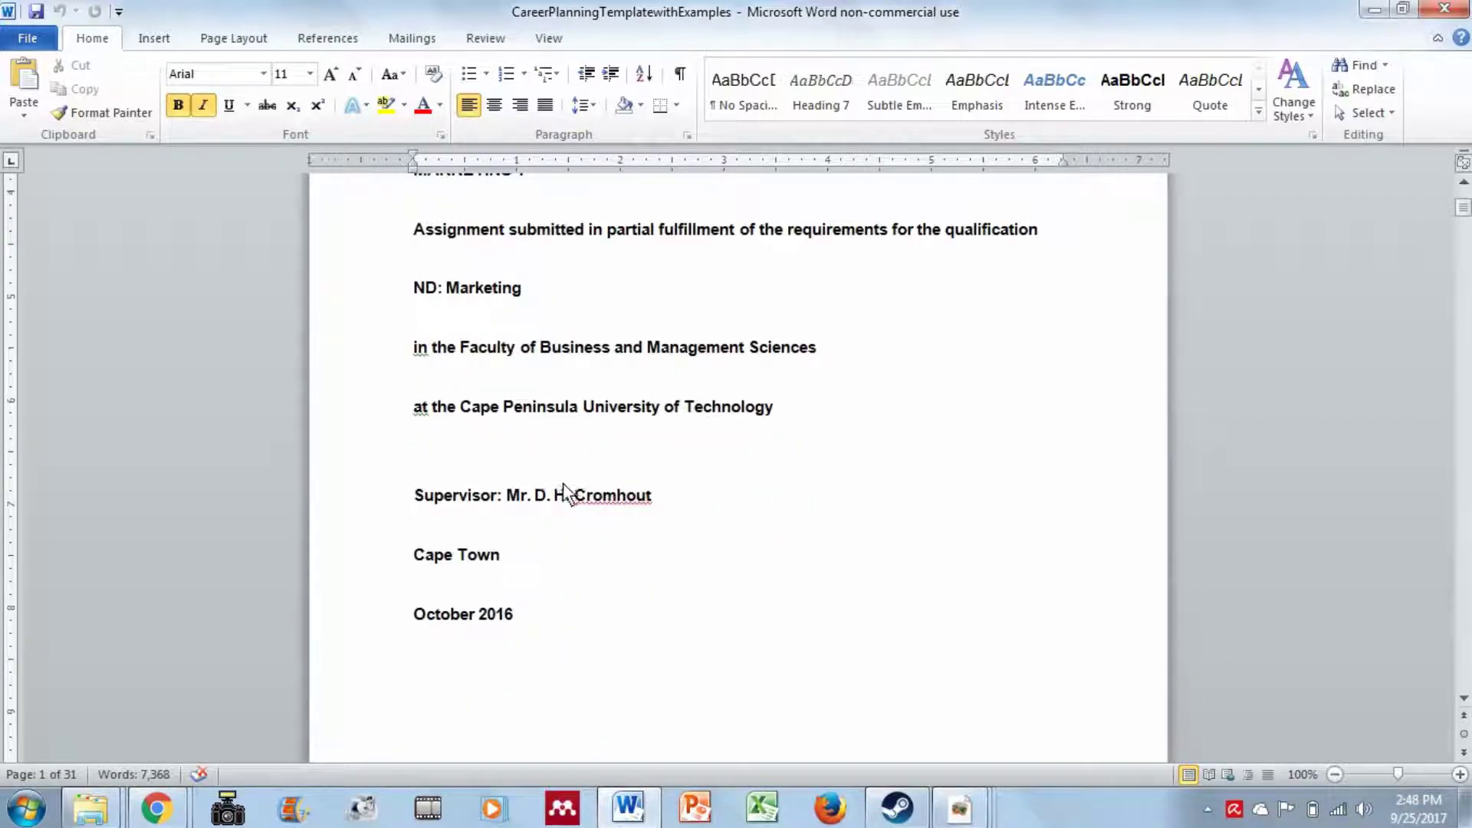
pyautogui.scroll(-3, 563, 485)
pyautogui.scroll(-5, 475, 536)
pyautogui.scroll(-13, 494, 538)
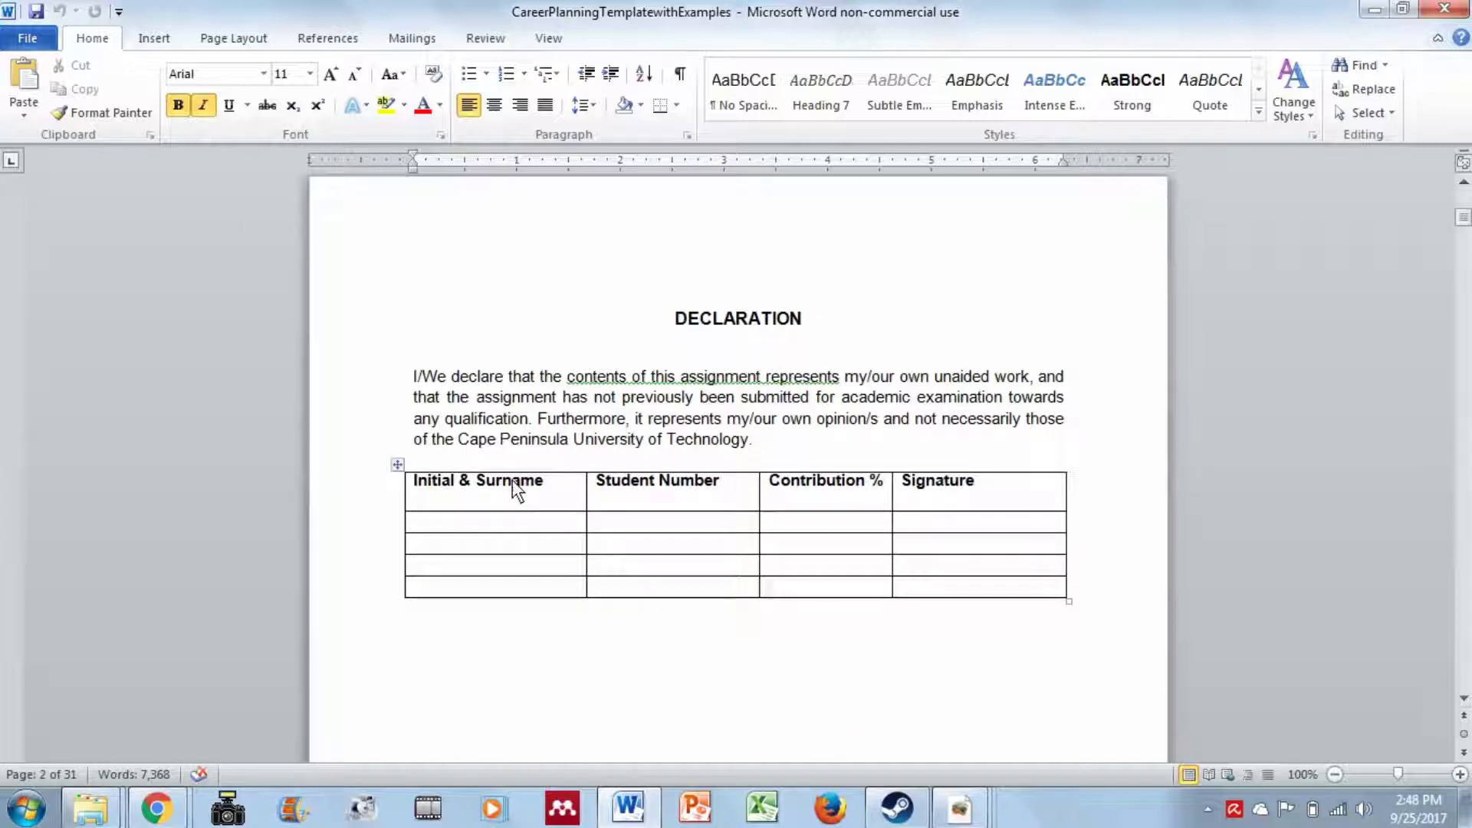
# - Place the cursor in the declaration table's student row and Signature cell, then continue to the Executive Summary
pyautogui.click(481, 523)
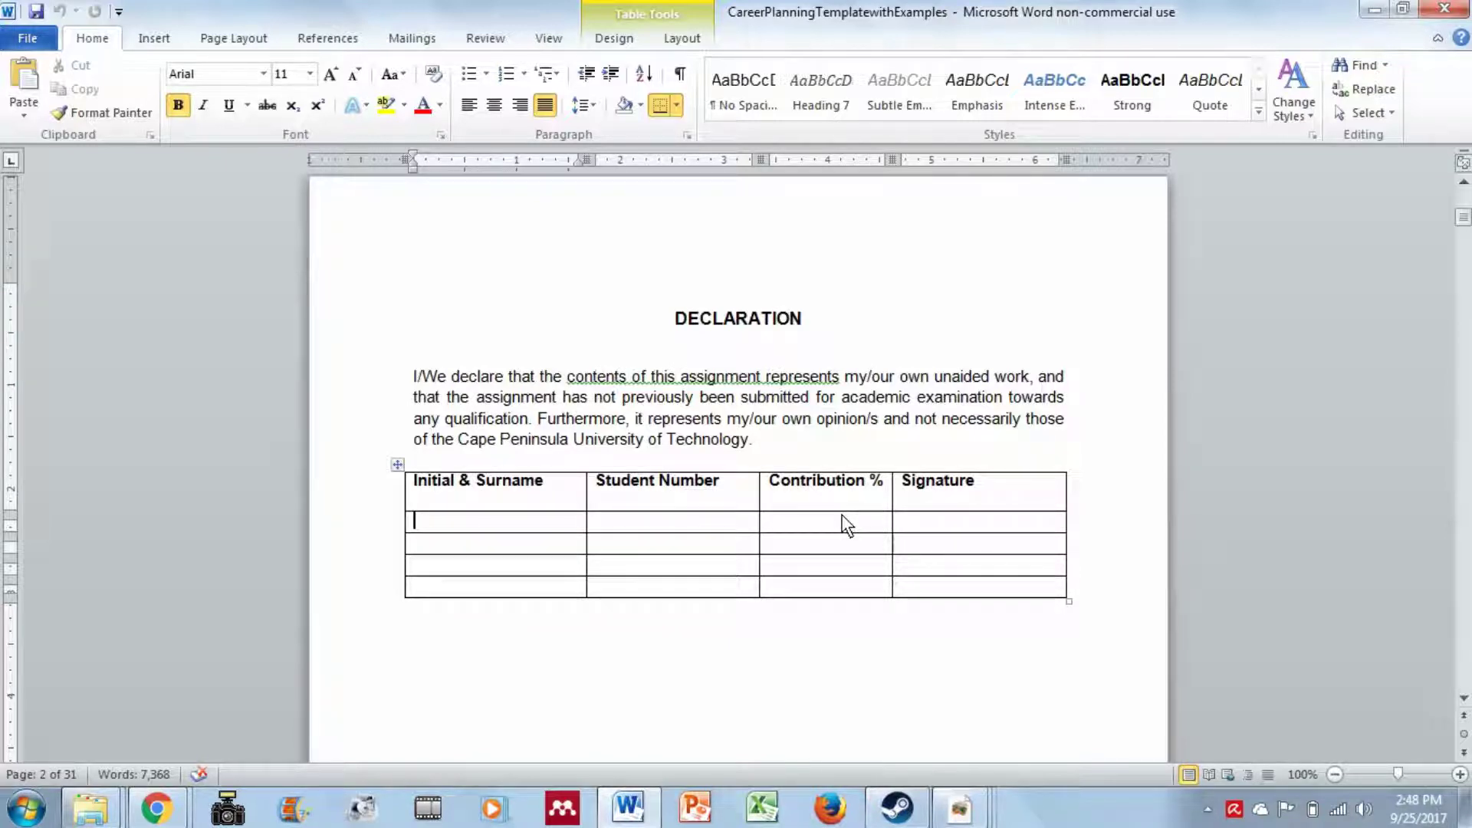
pyautogui.click(902, 528)
pyautogui.scroll(-12, 647, 559)
pyautogui.scroll(-3, 468, 530)
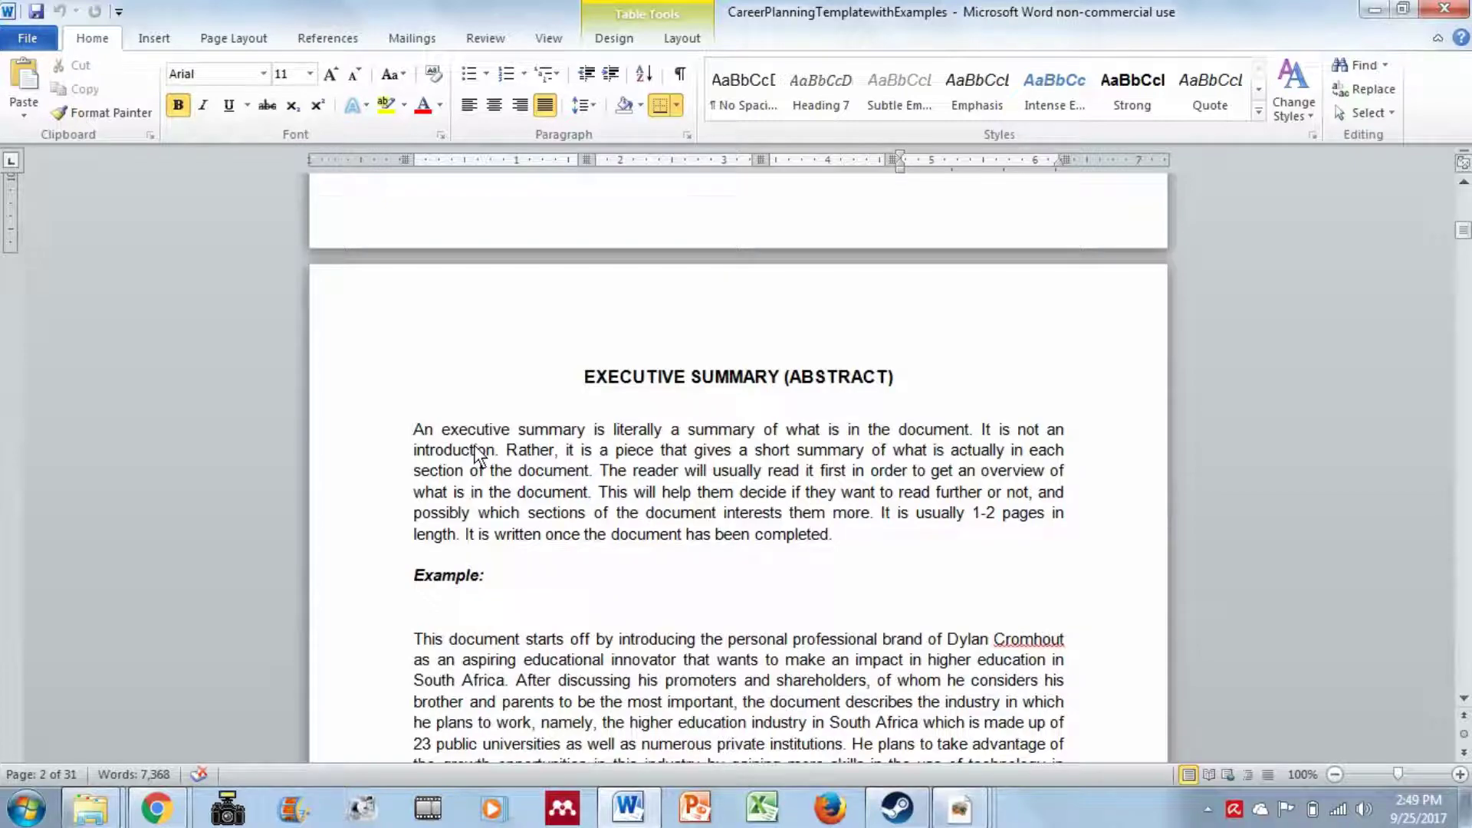
# - Scroll through the executive summary and table of contents down to 1. Career Plan Overview
pyautogui.scroll(-1, 477, 453)
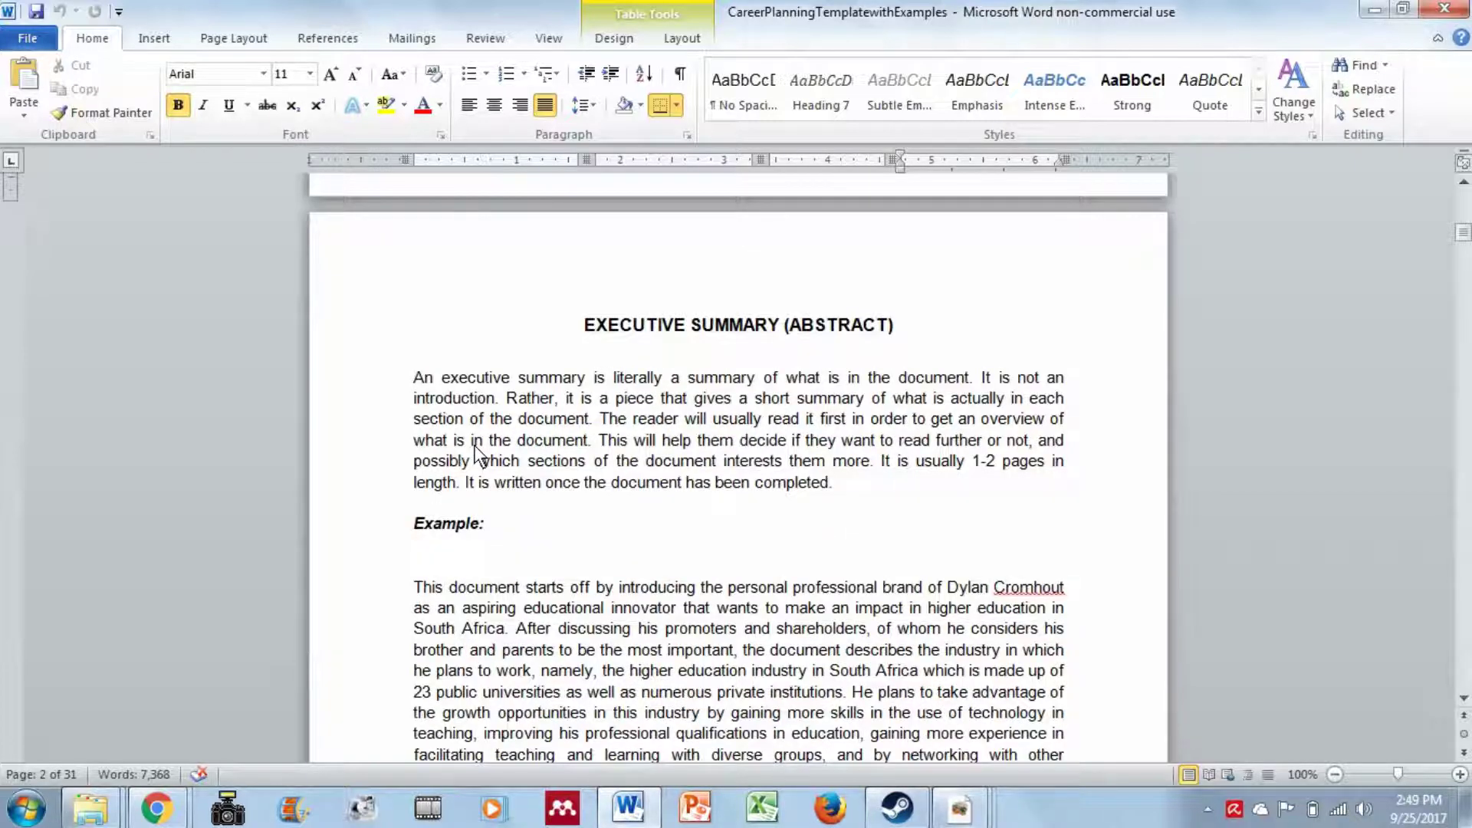
pyautogui.scroll(-20, 475, 453)
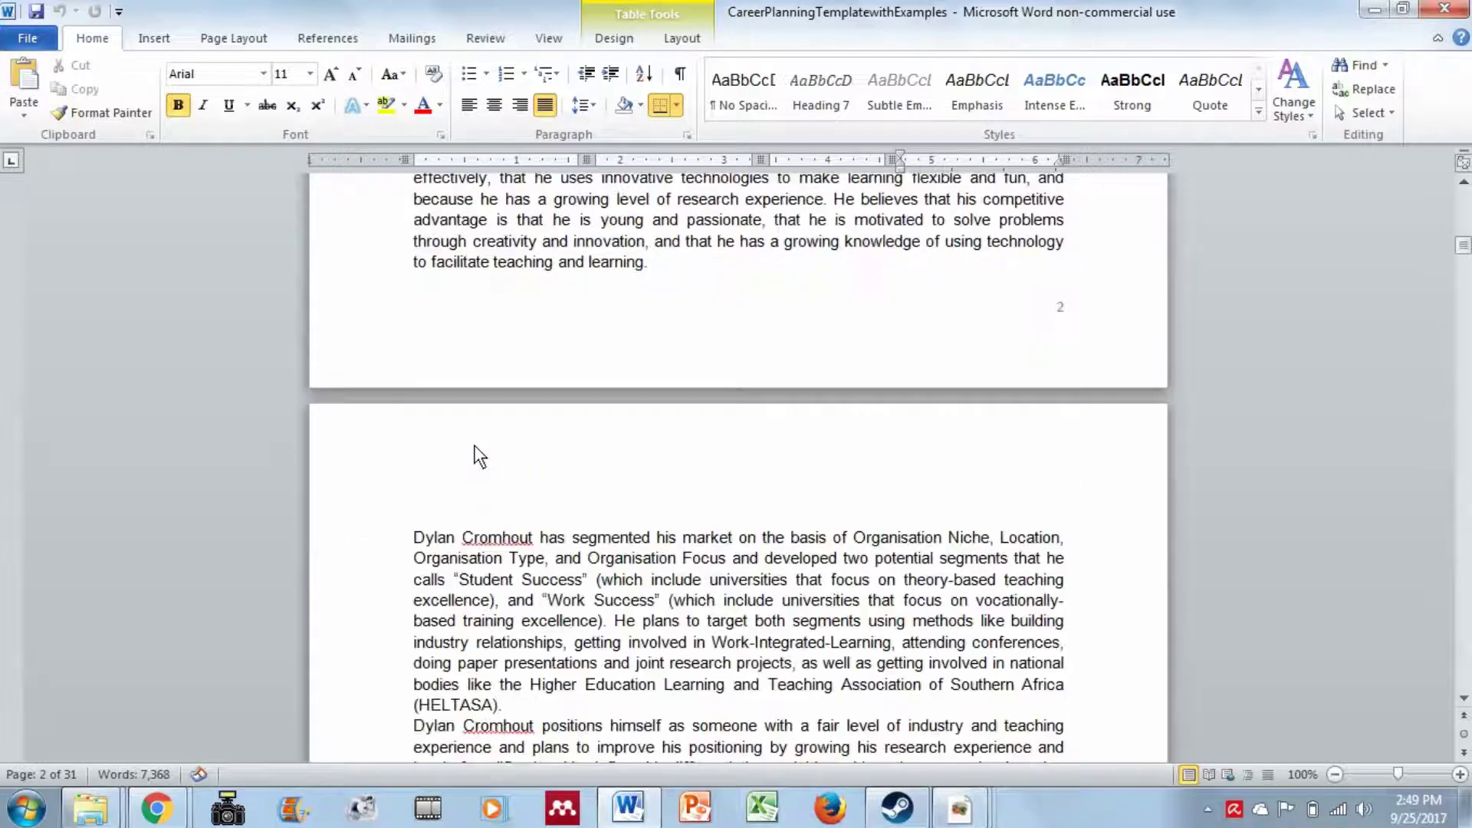
pyautogui.scroll(-5, 474, 446)
pyautogui.scroll(4, 474, 447)
pyautogui.scroll(-12, 474, 447)
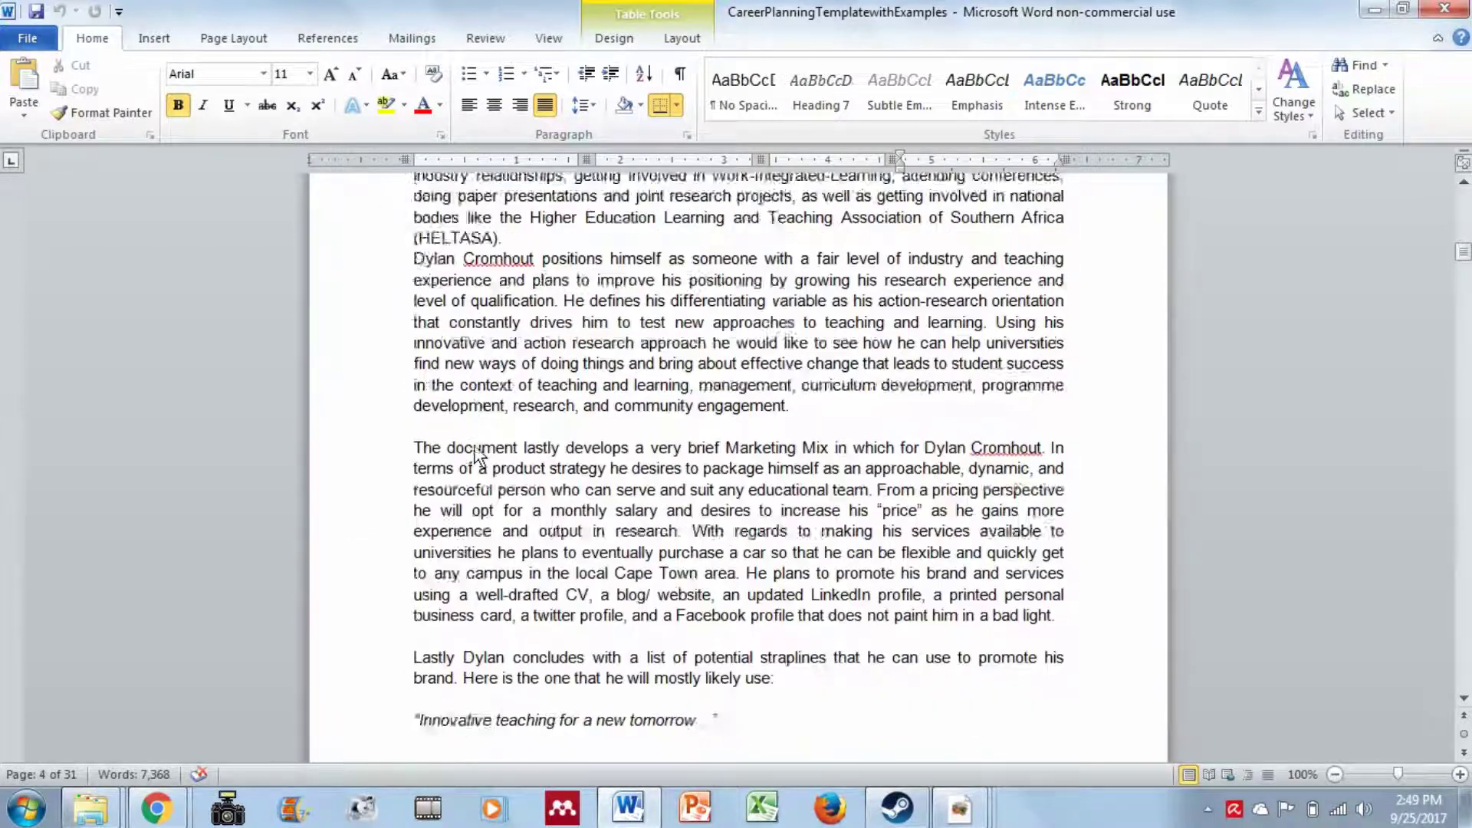
pyautogui.scroll(-5, 477, 455)
pyautogui.scroll(-3, 477, 455)
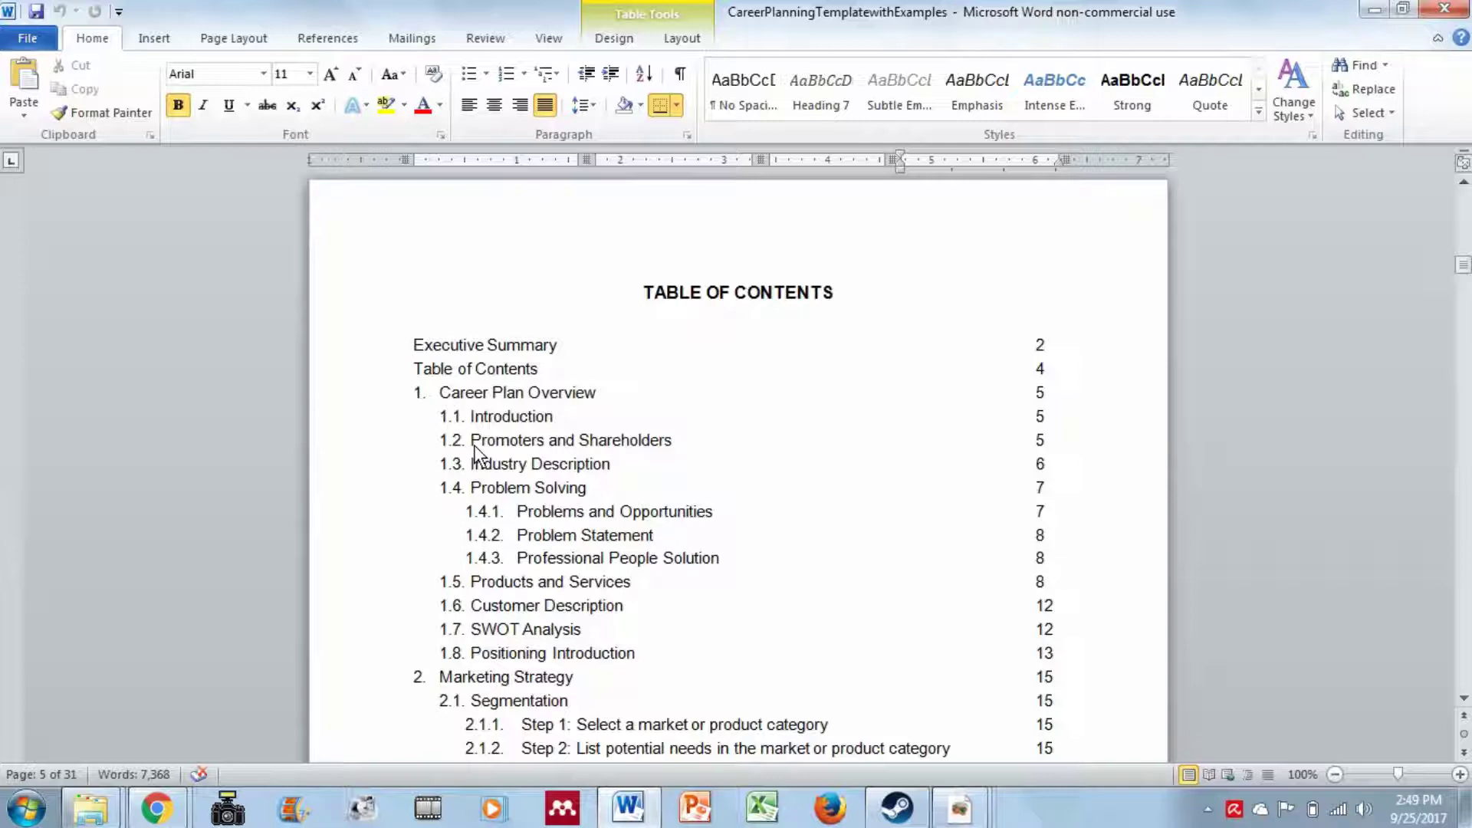
pyautogui.scroll(-2, 474, 444)
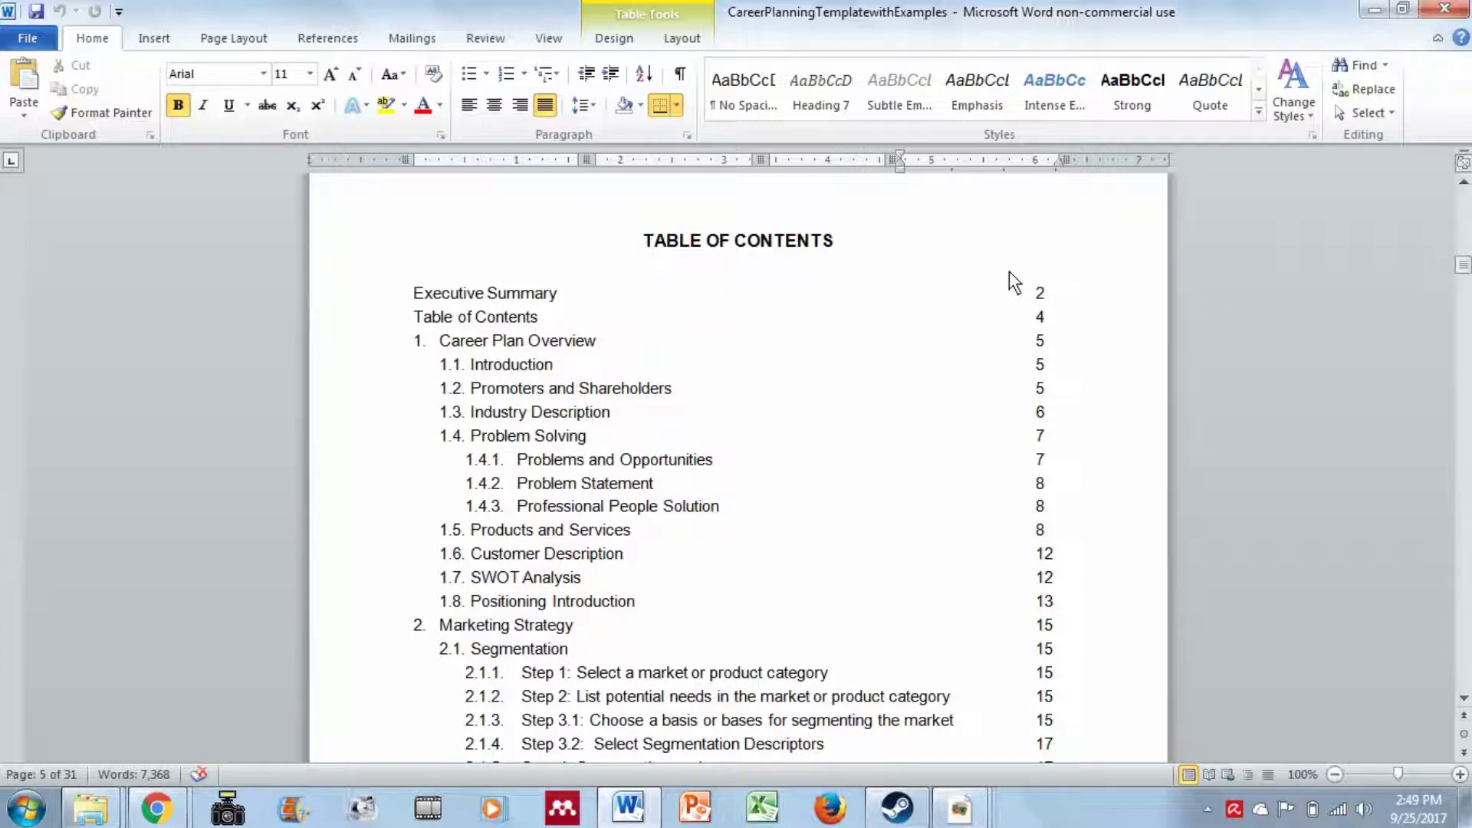
pyautogui.scroll(-6, 581, 399)
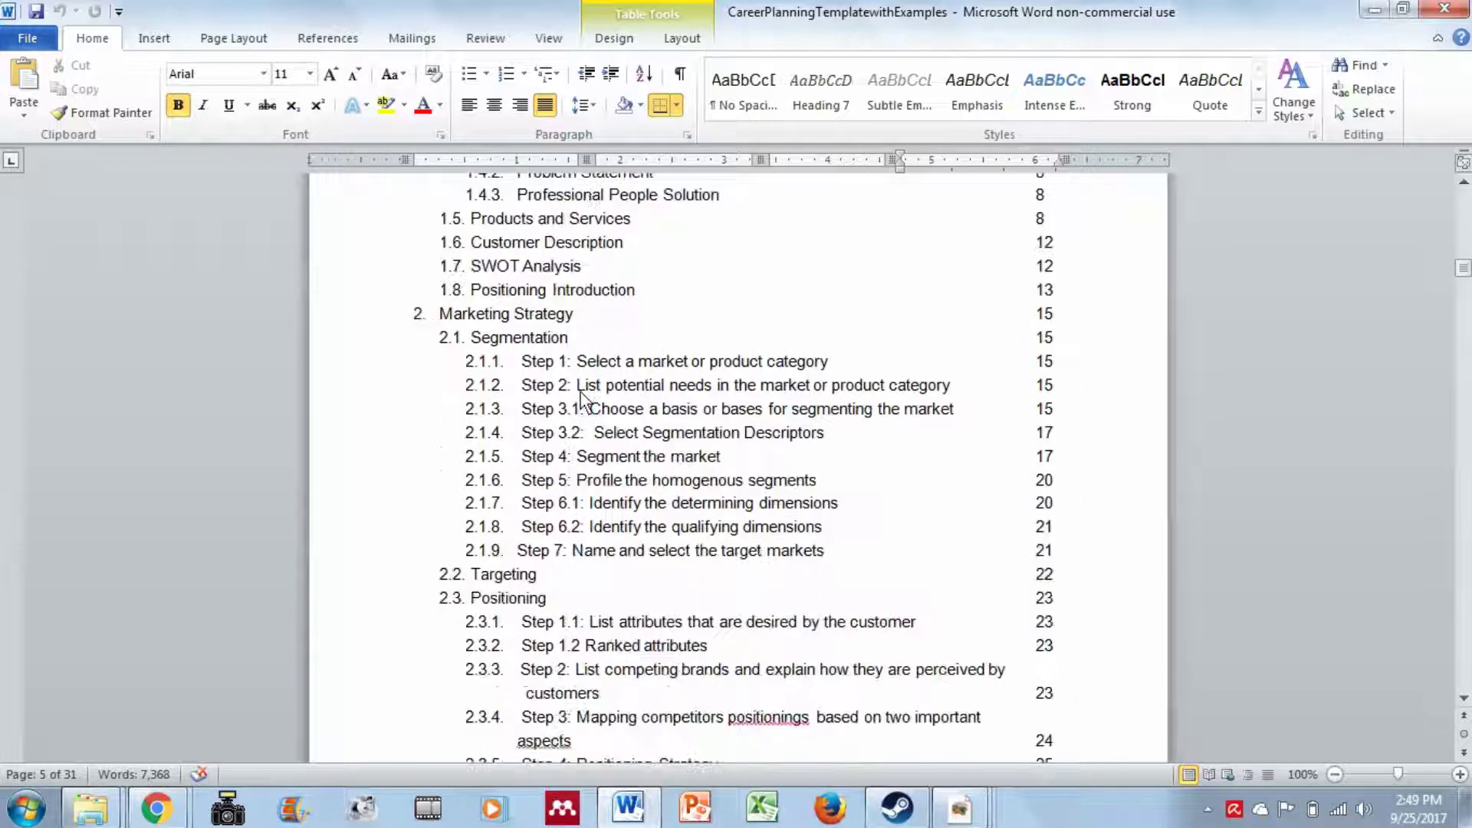
pyautogui.scroll(-5, 581, 399)
pyautogui.scroll(12, 583, 397)
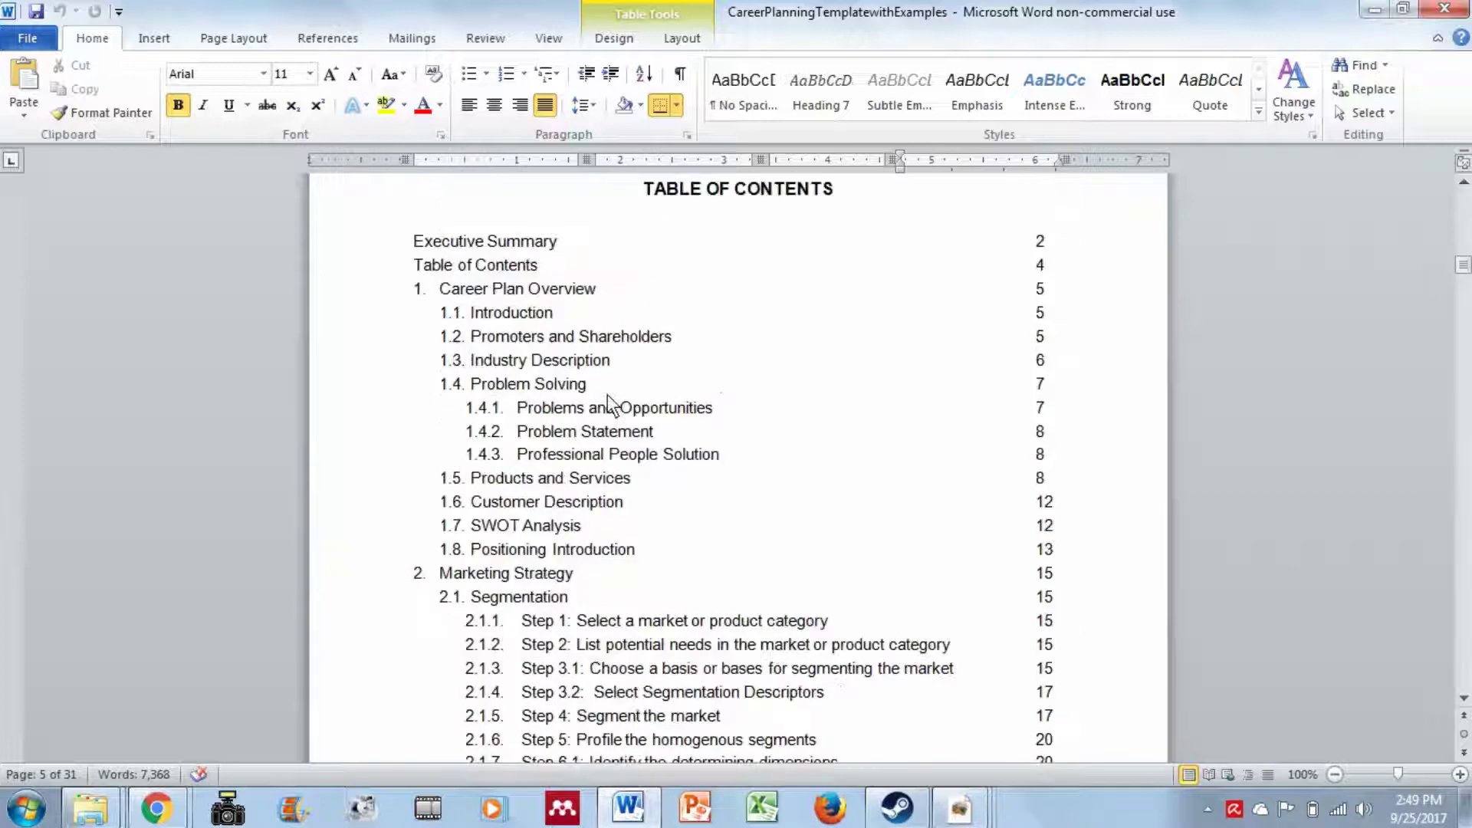
pyautogui.scroll(-3, 1048, 407)
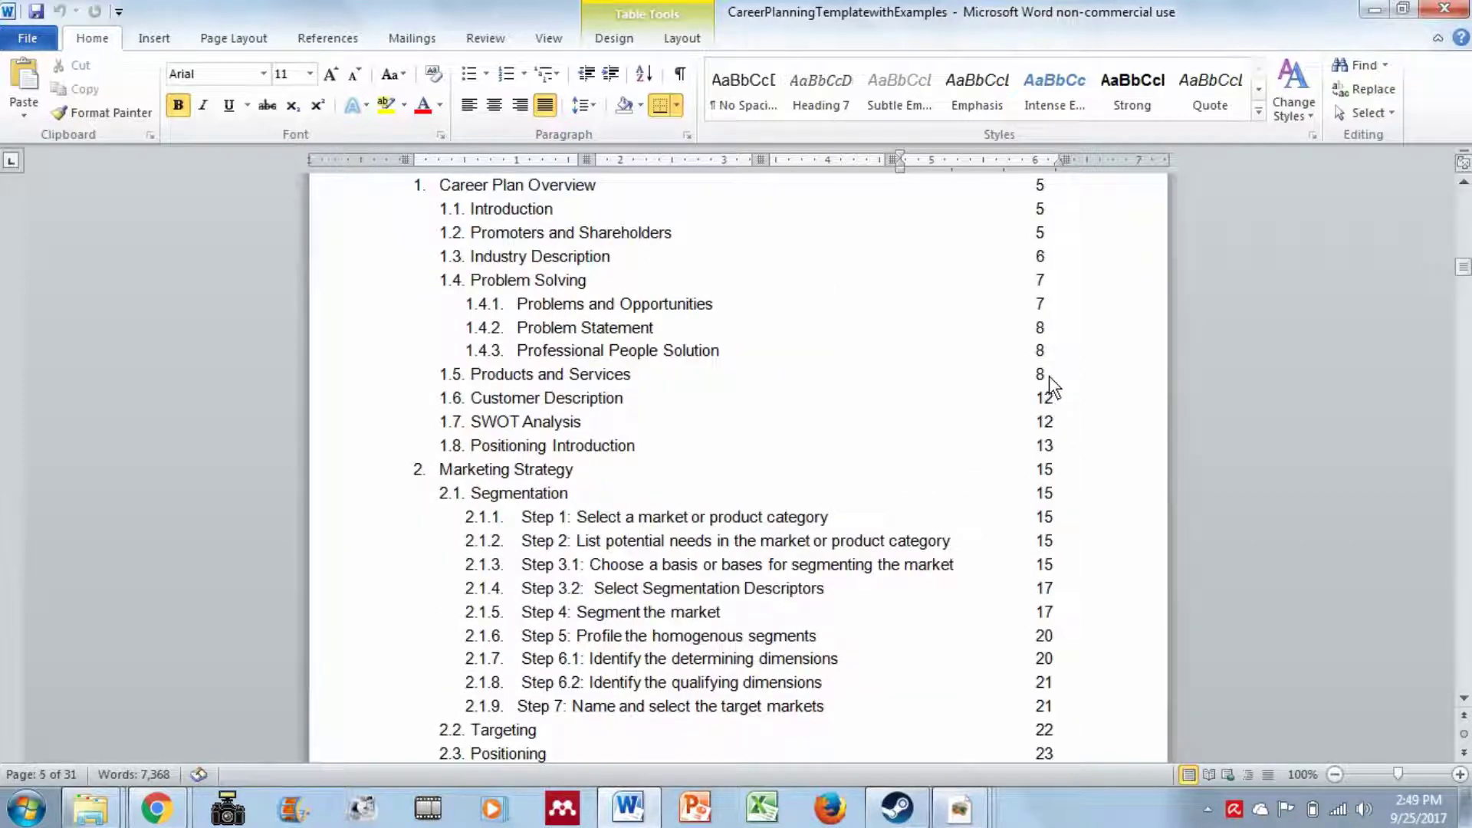
pyautogui.scroll(-3, 1049, 380)
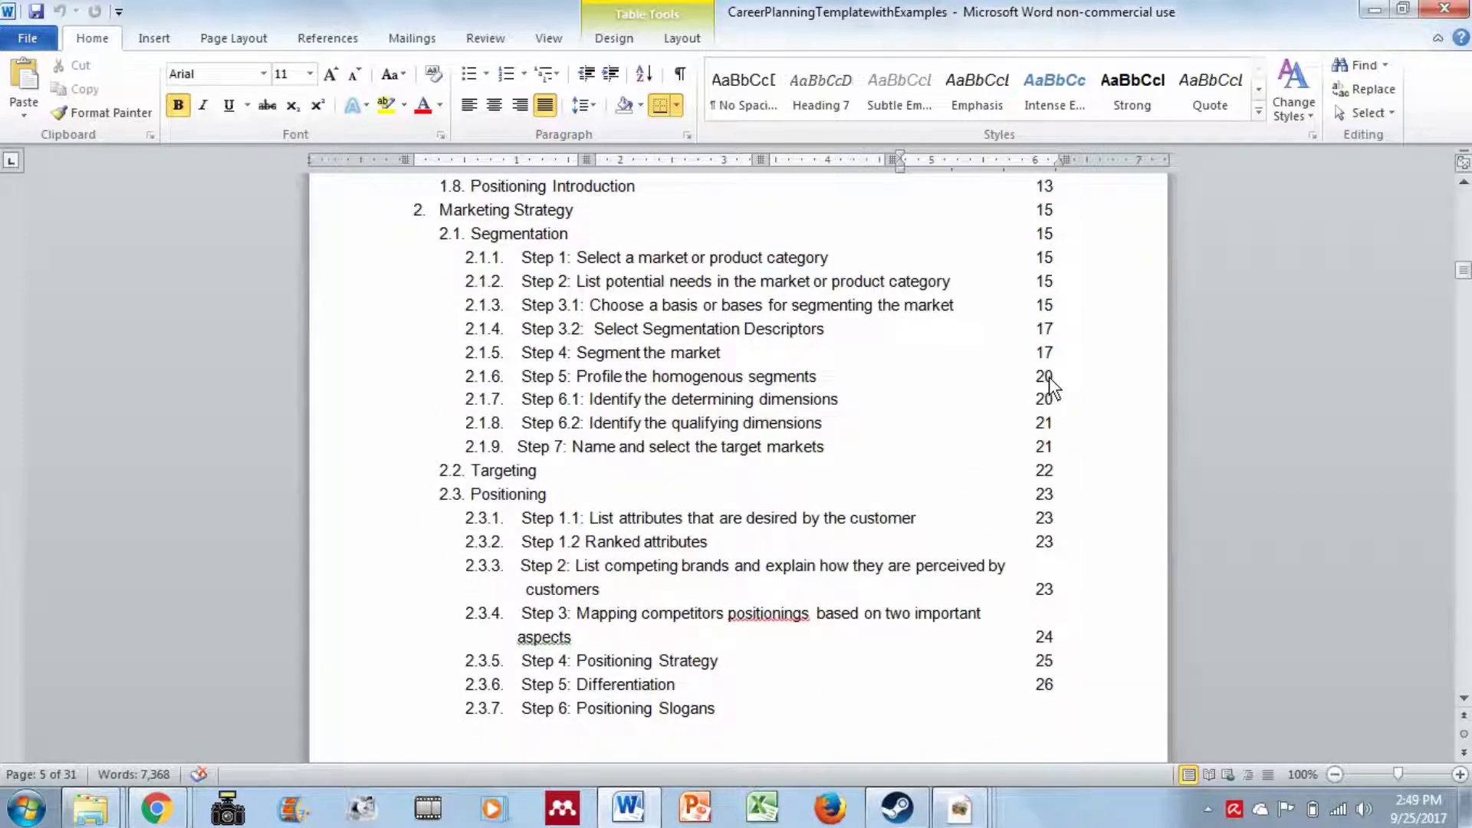
pyautogui.scroll(-6, 1049, 377)
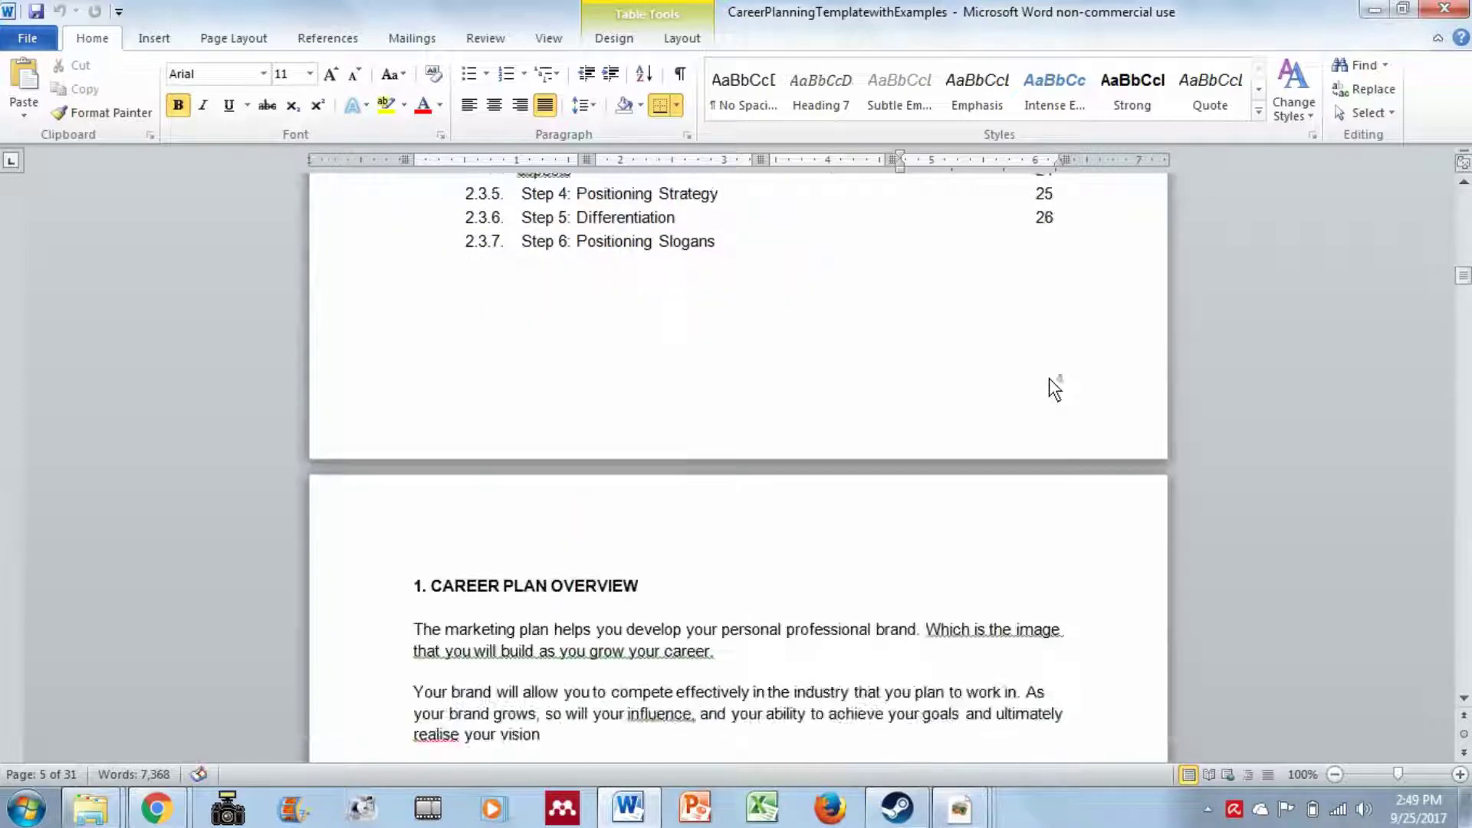
pyautogui.scroll(-3, 1048, 379)
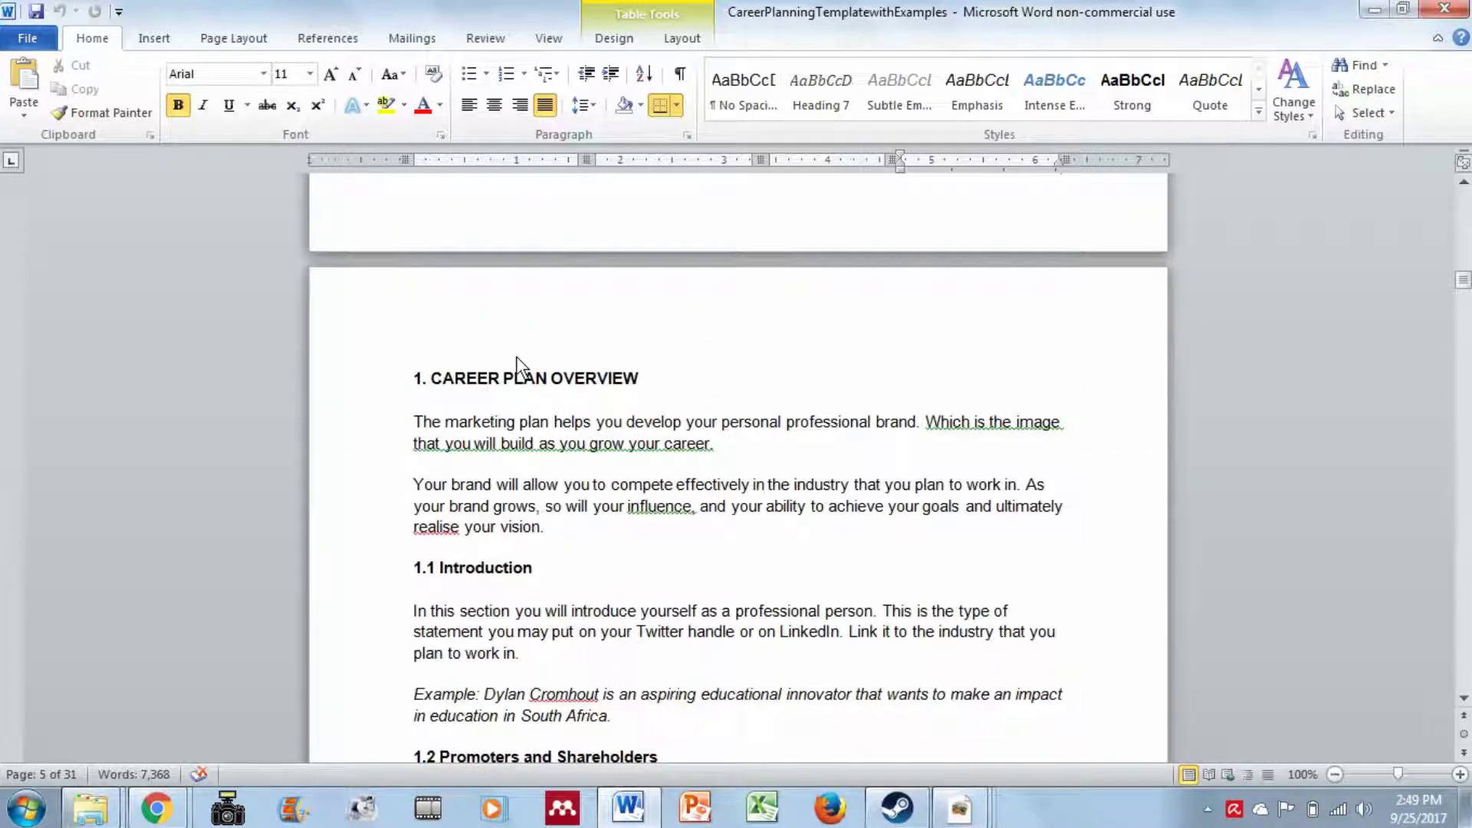
# - Scroll down to 1.2 Promoters and Shareholders and place the cursor after the Introduction instruction
pyautogui.scroll(-1, 518, 366)
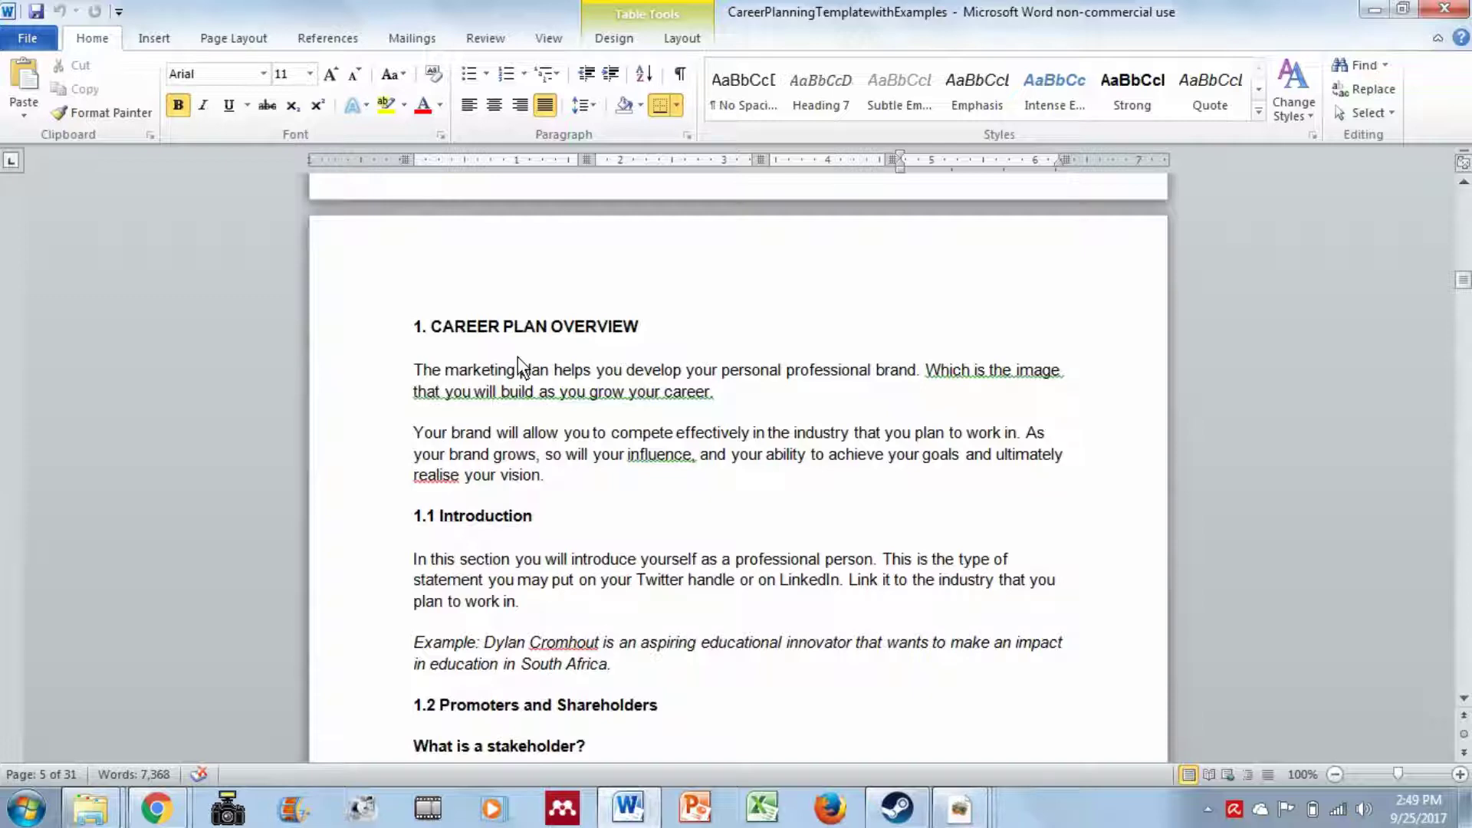
pyautogui.scroll(-3, 517, 356)
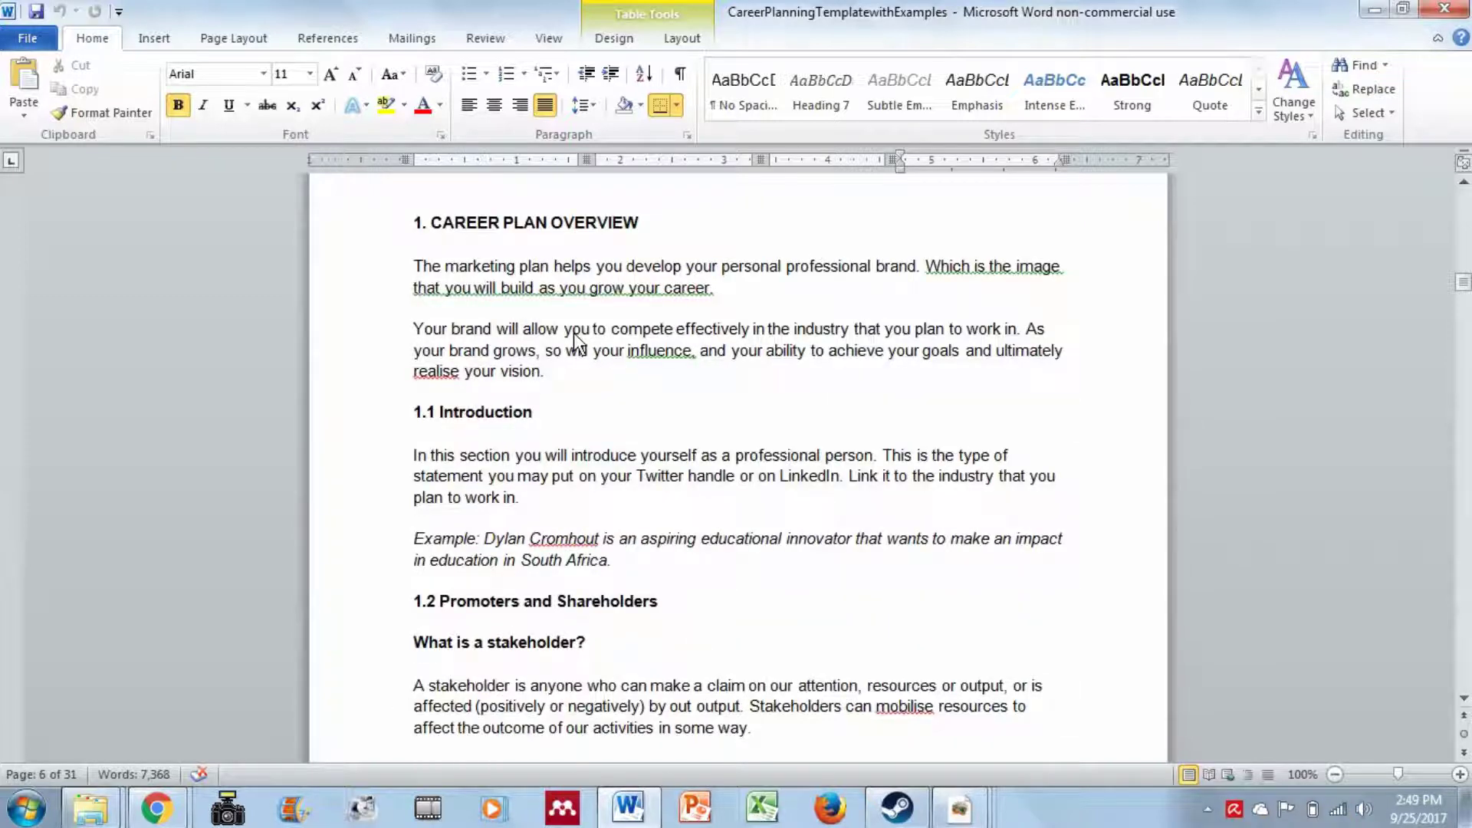
pyautogui.scroll(-3, 564, 347)
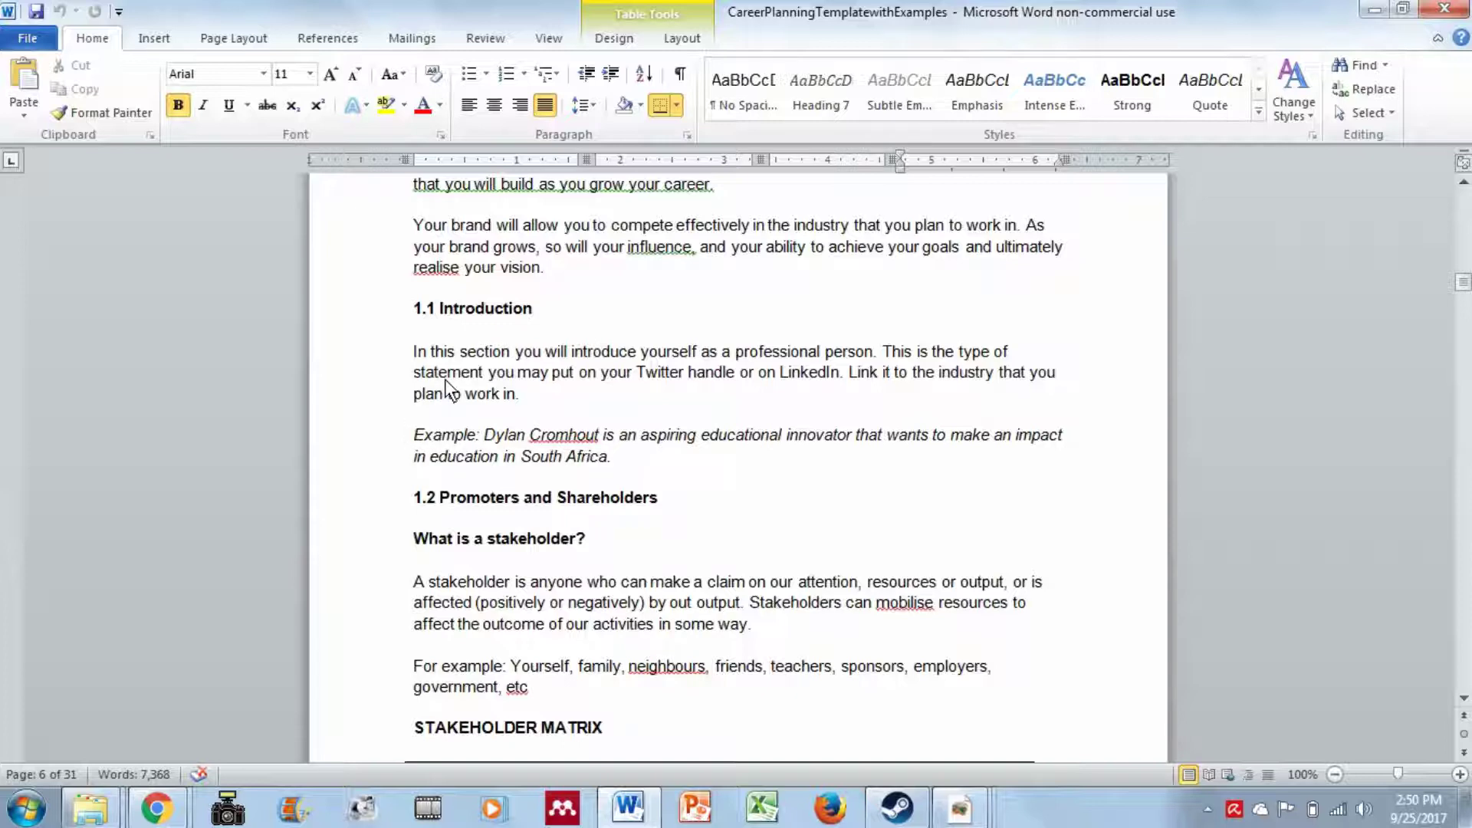
pyautogui.click(530, 397)
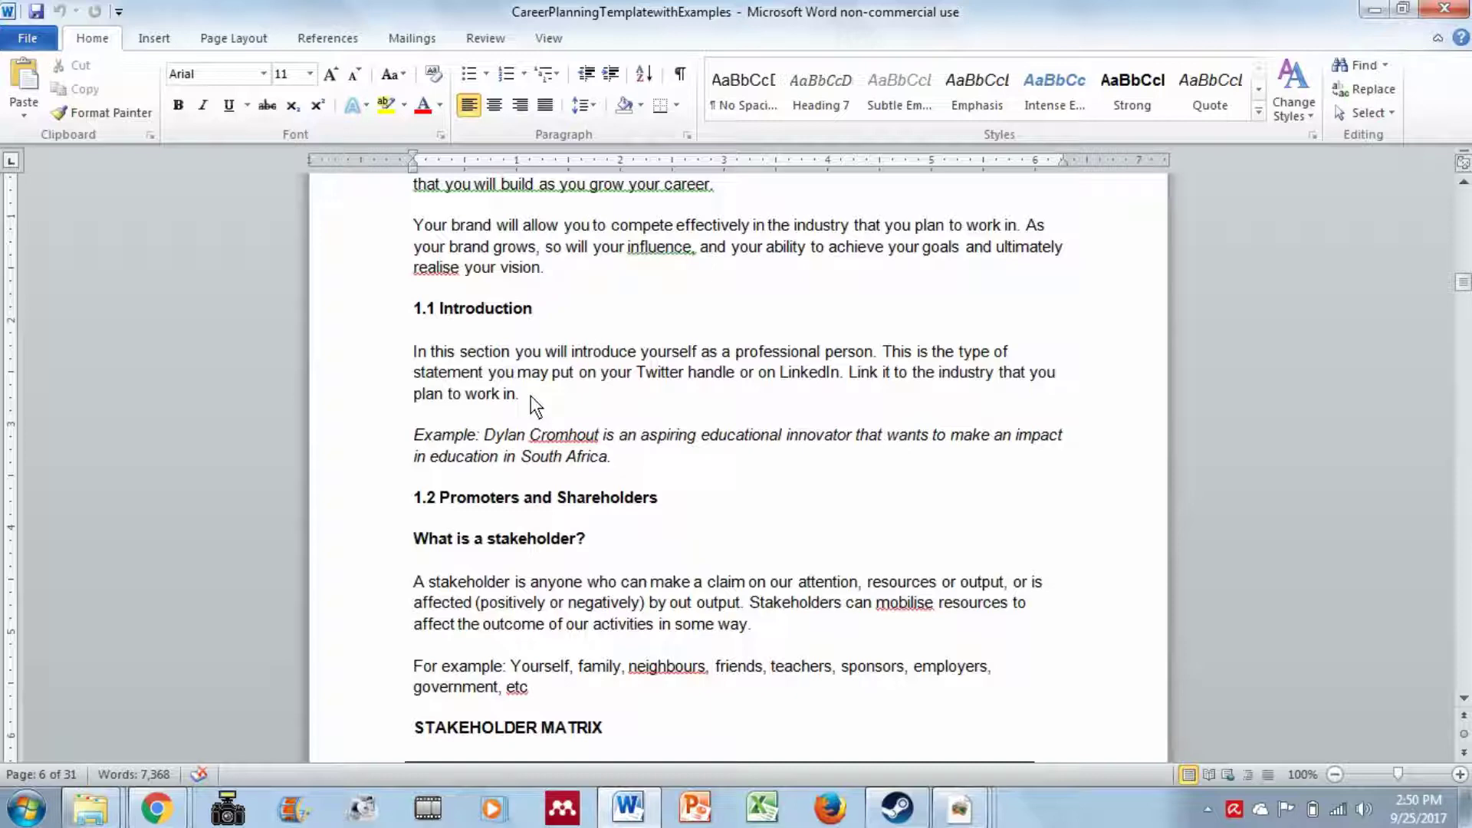
pyautogui.press('BackSpace')
pyautogui.press('BackSpace')
pyautogui.press('BackSpace')
pyautogui.write('.')
pyautogui.press('BackSpace')
pyautogui.write('.')
pyautogui.scroll(1, 520, 387)
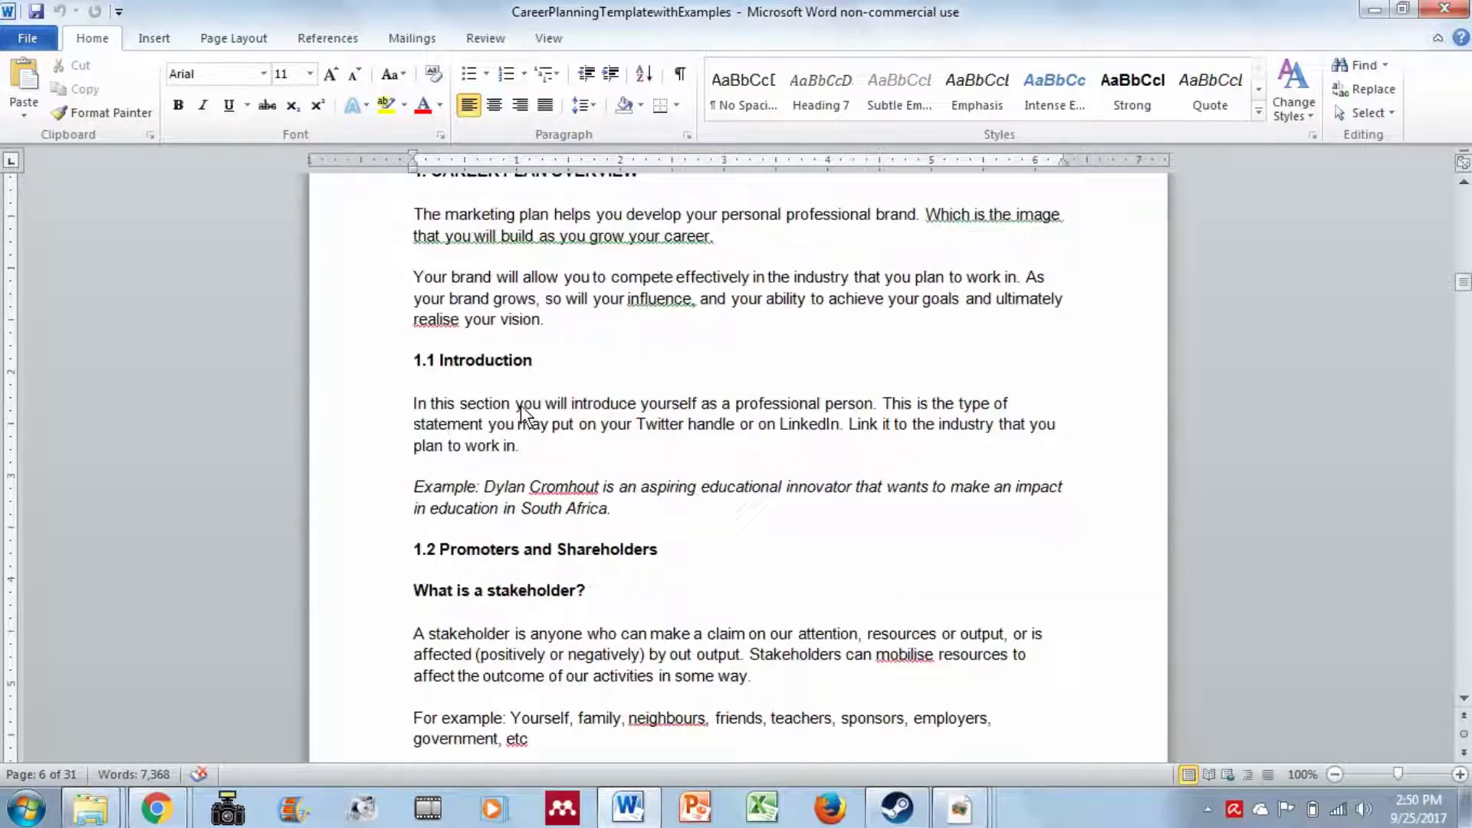
pyautogui.scroll(2, 515, 393)
pyautogui.moveTo(543, 424); pyautogui.dragTo(516, 404)
pyautogui.scroll(-3, 460, 376)
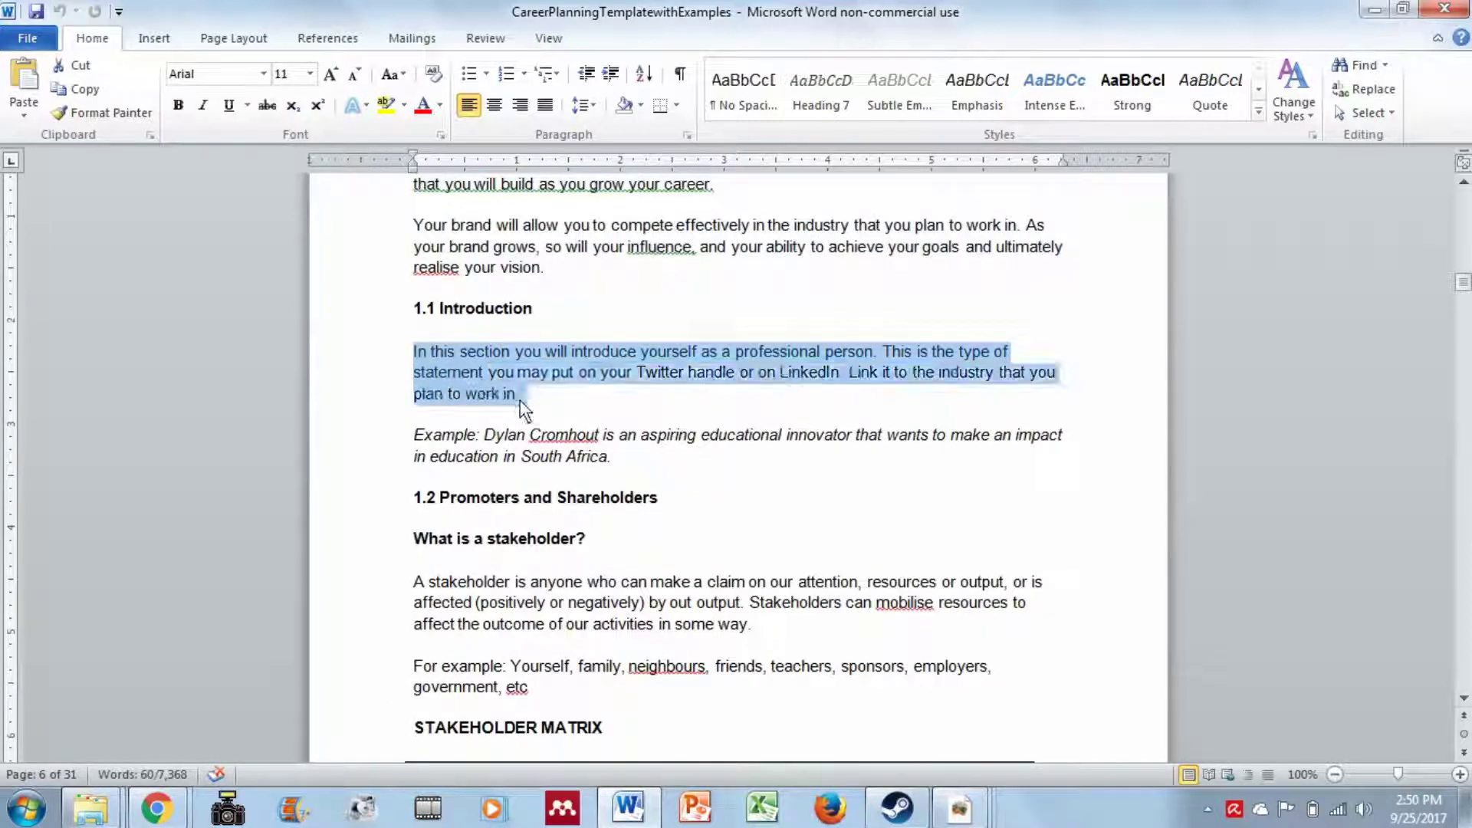
pyautogui.click(416, 418)
pyautogui.moveTo(429, 435); pyautogui.dragTo(634, 460)
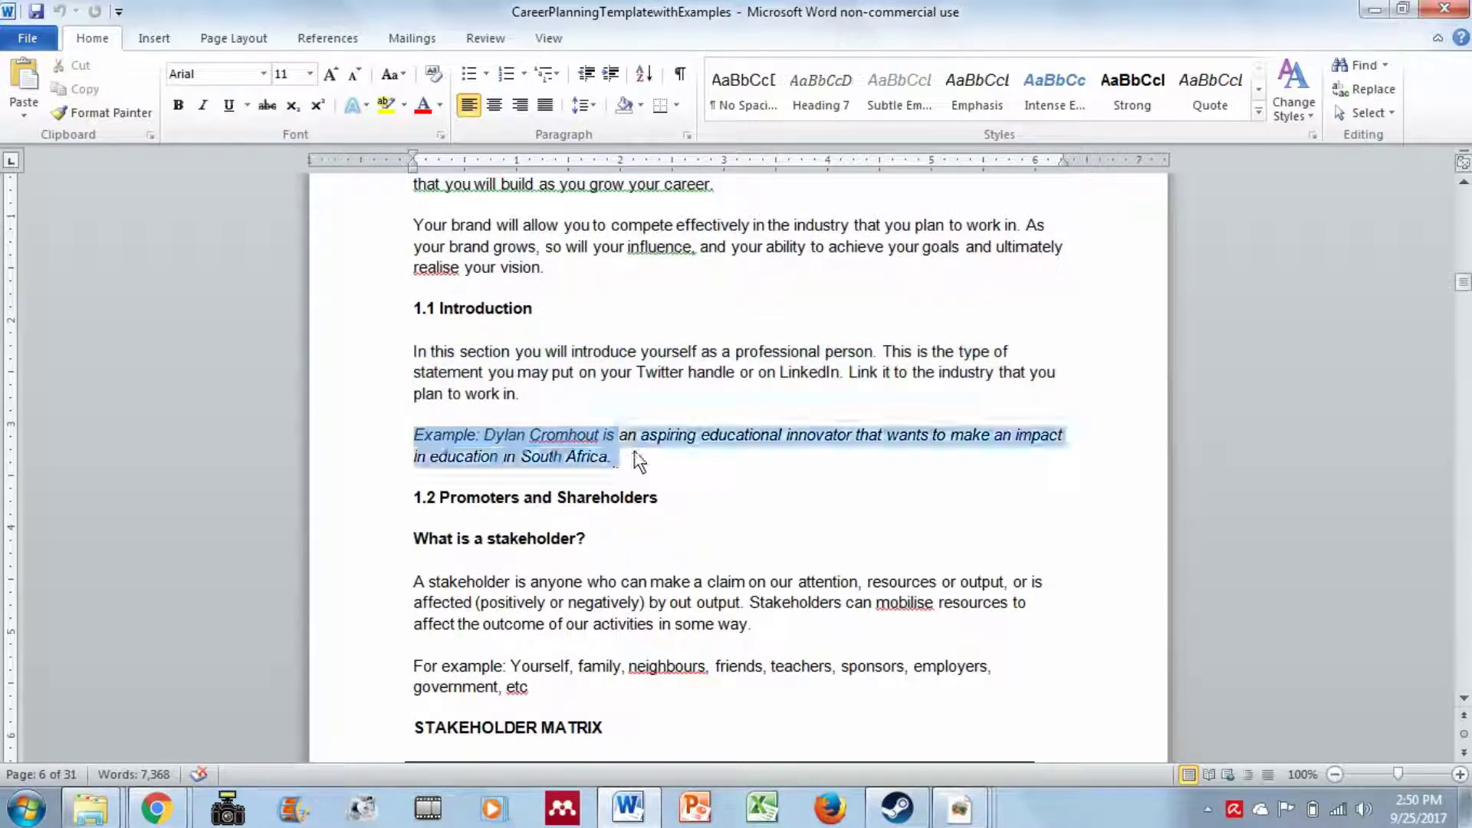
pyautogui.click(445, 420)
pyautogui.moveTo(485, 437); pyautogui.dragTo(614, 458)
pyautogui.click(474, 399)
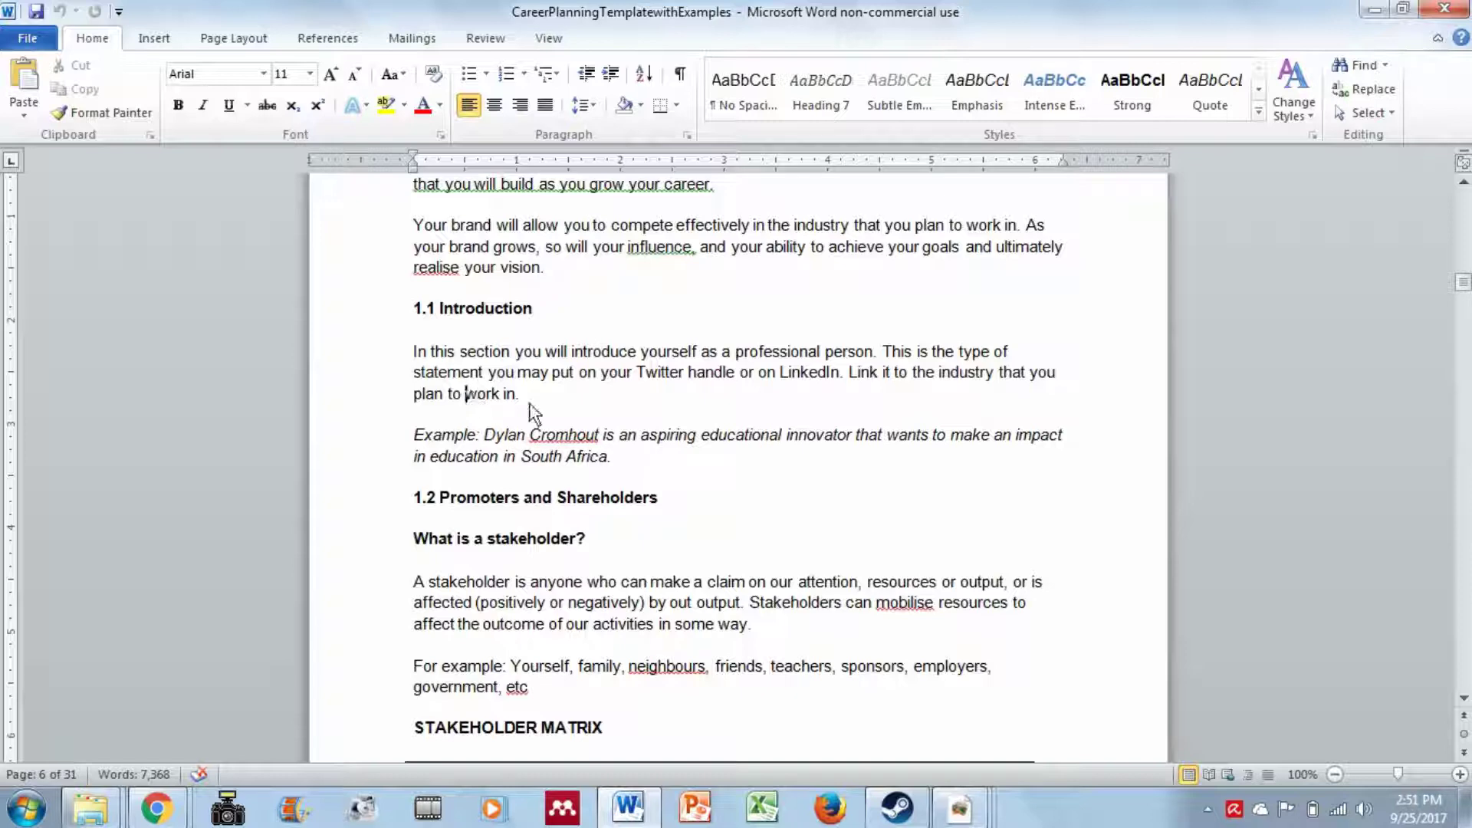
pyautogui.moveTo(487, 435); pyautogui.dragTo(601, 436)
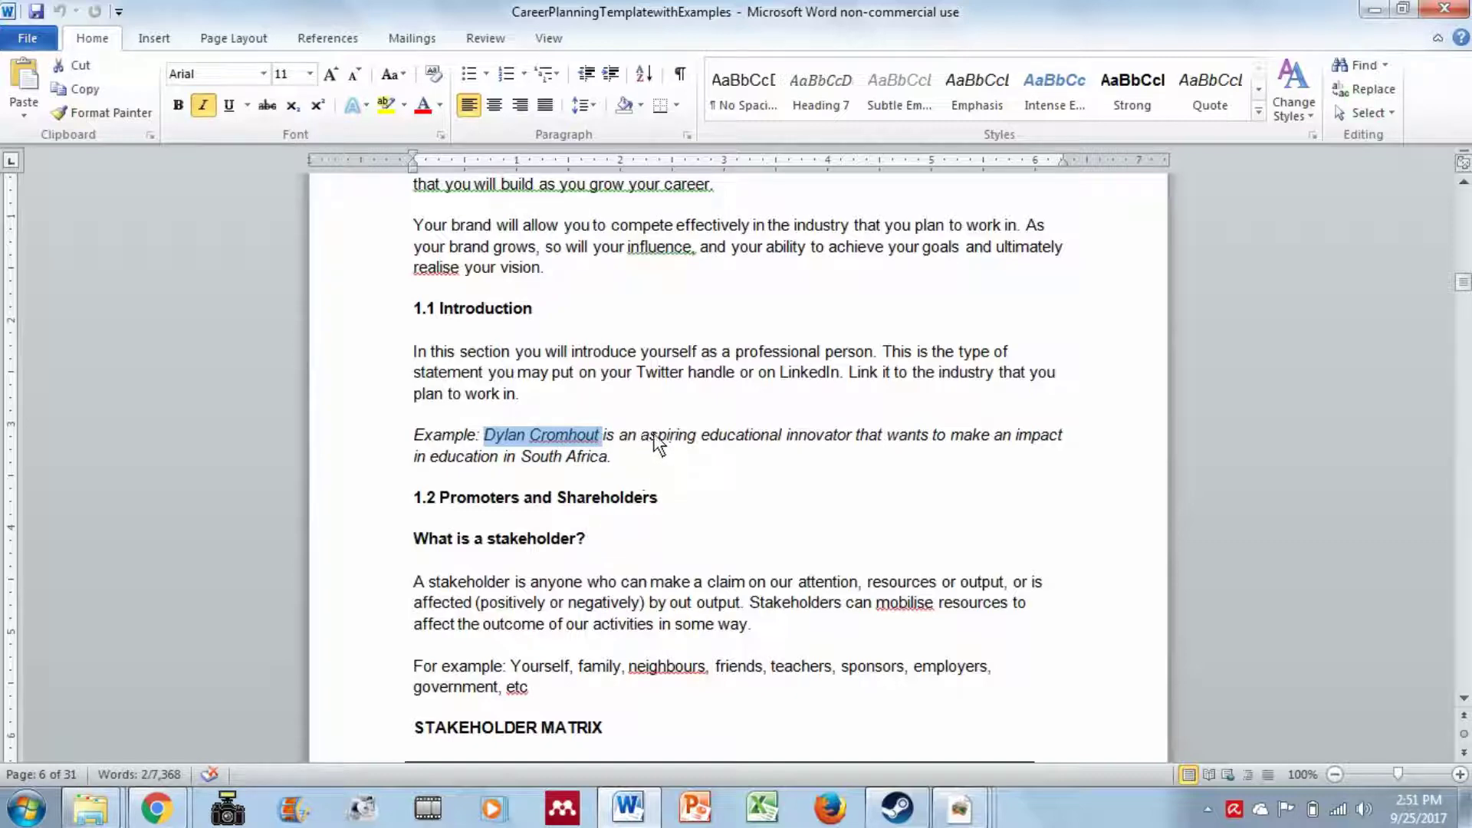
pyautogui.moveTo(641, 436); pyautogui.dragTo(835, 439)
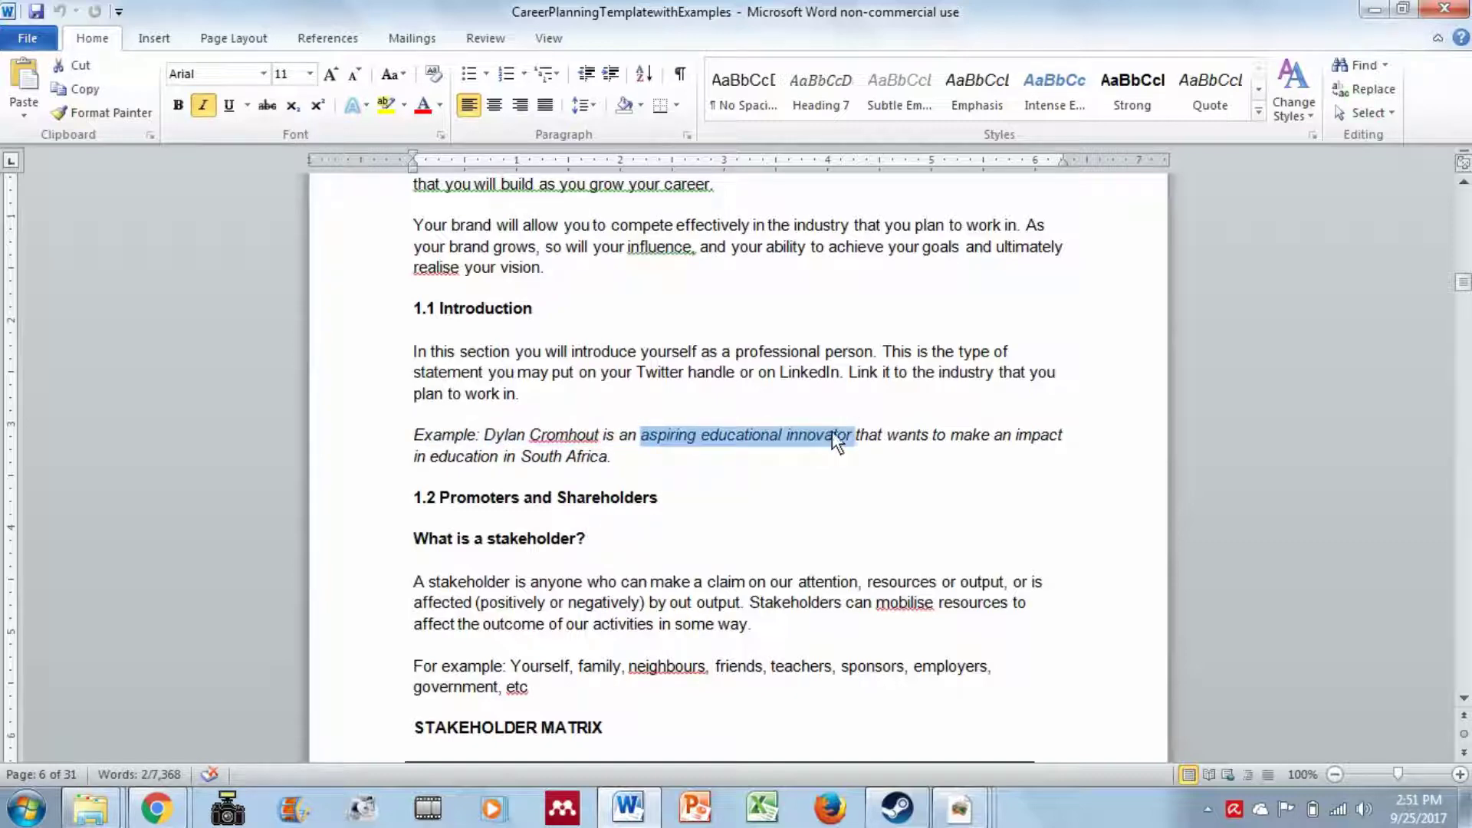
pyautogui.doubleClick(433, 456)
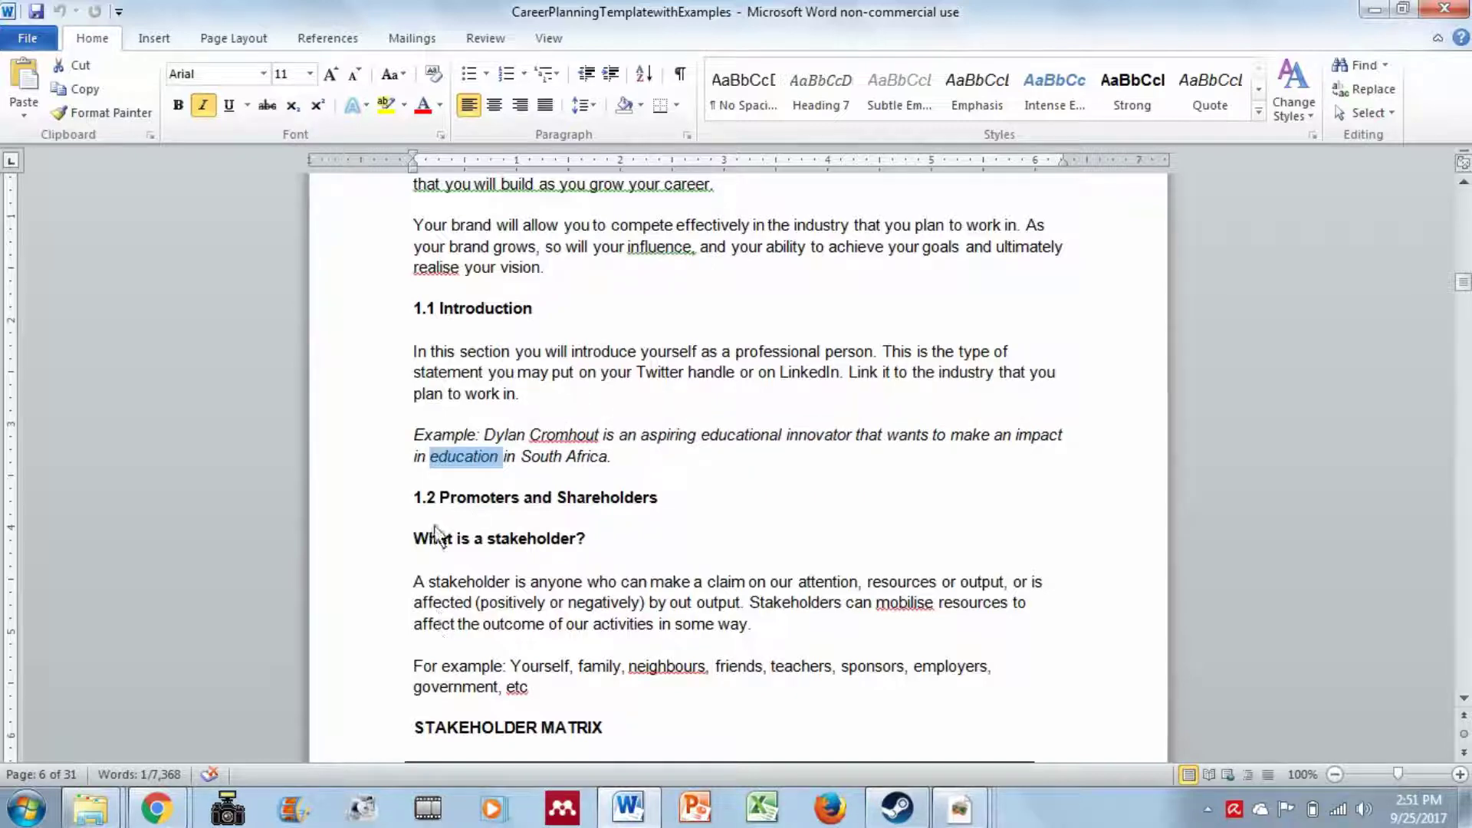
pyautogui.click(442, 437)
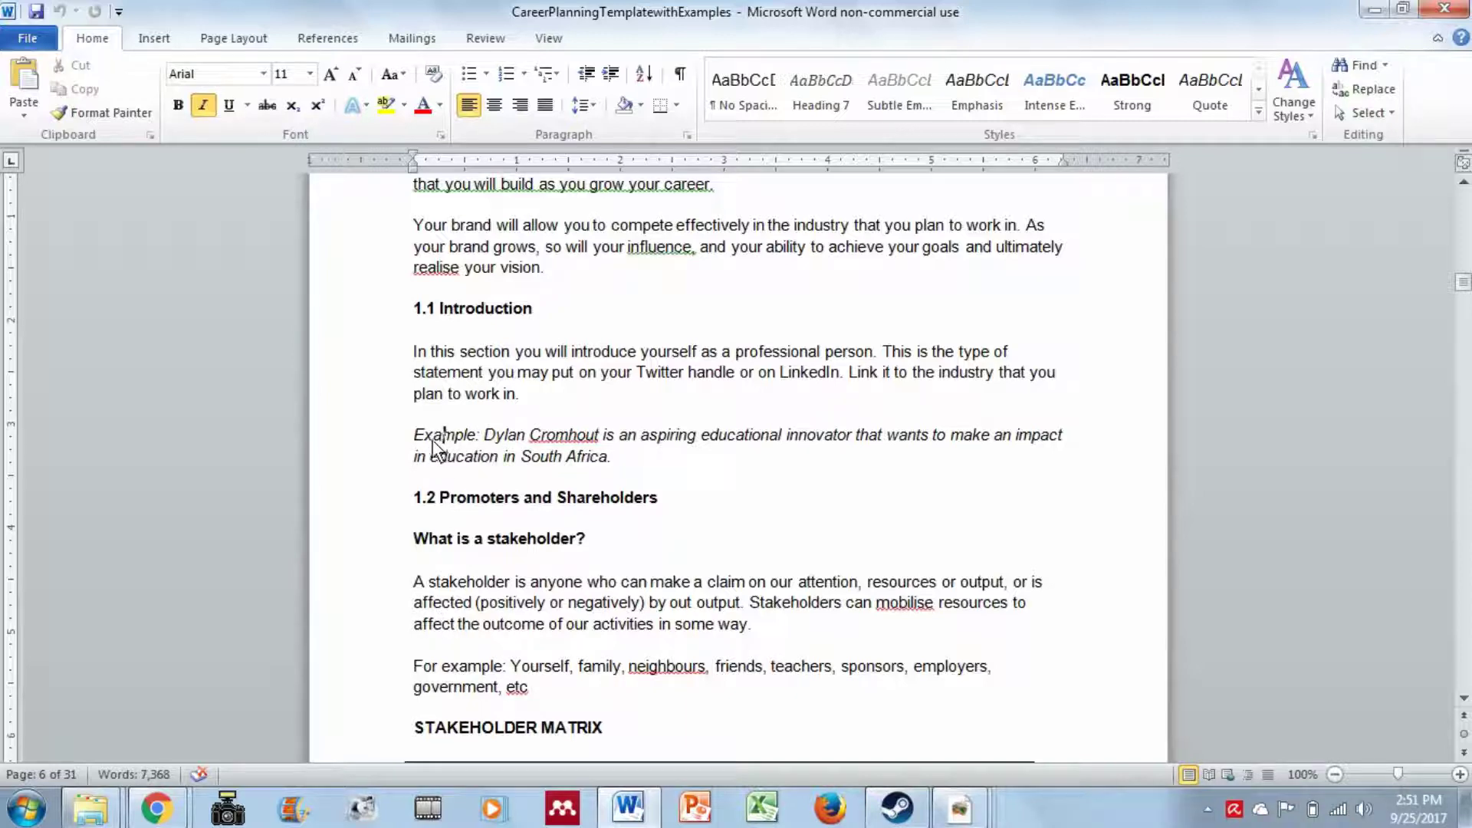
pyautogui.scroll(-2, 458, 497)
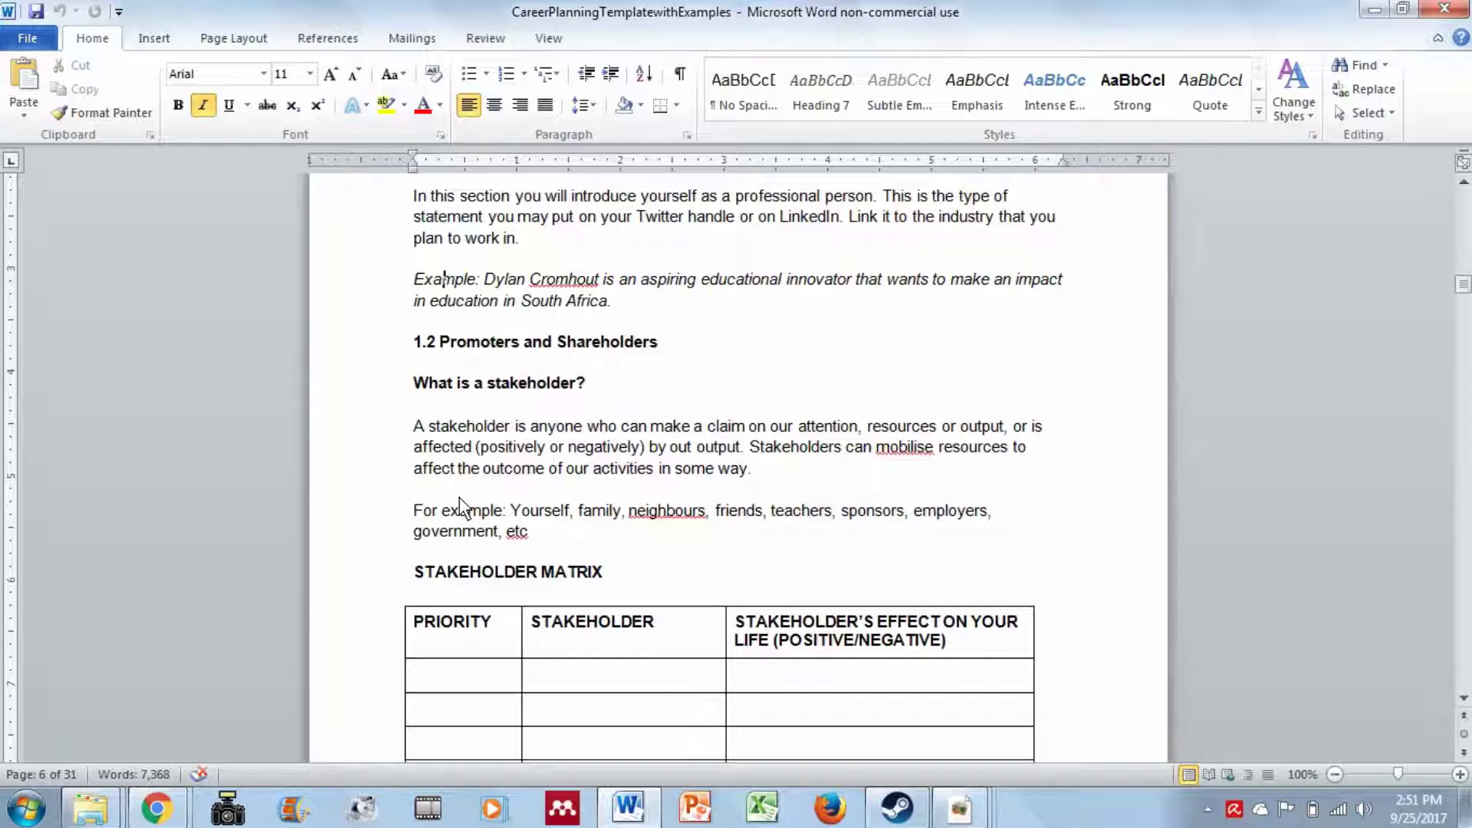
# - Scroll until the empty Stakeholder Matrix table sits in view under the stakeholder examples
pyautogui.scroll(-10, 459, 497)
pyautogui.scroll(6, 506, 496)
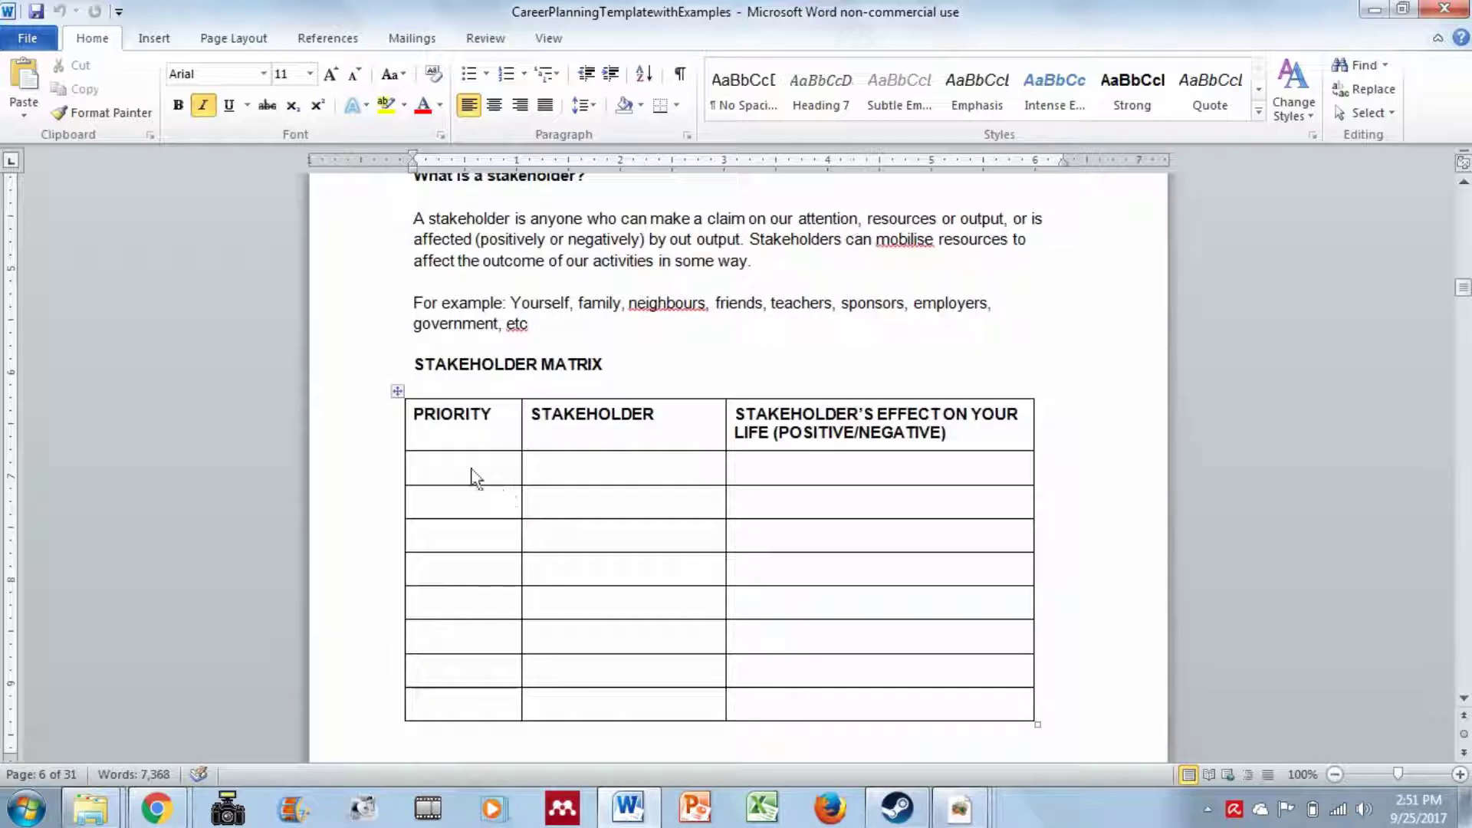
# - Enter Father in the matrix's first stakeholder cell
pyautogui.click(606, 483)
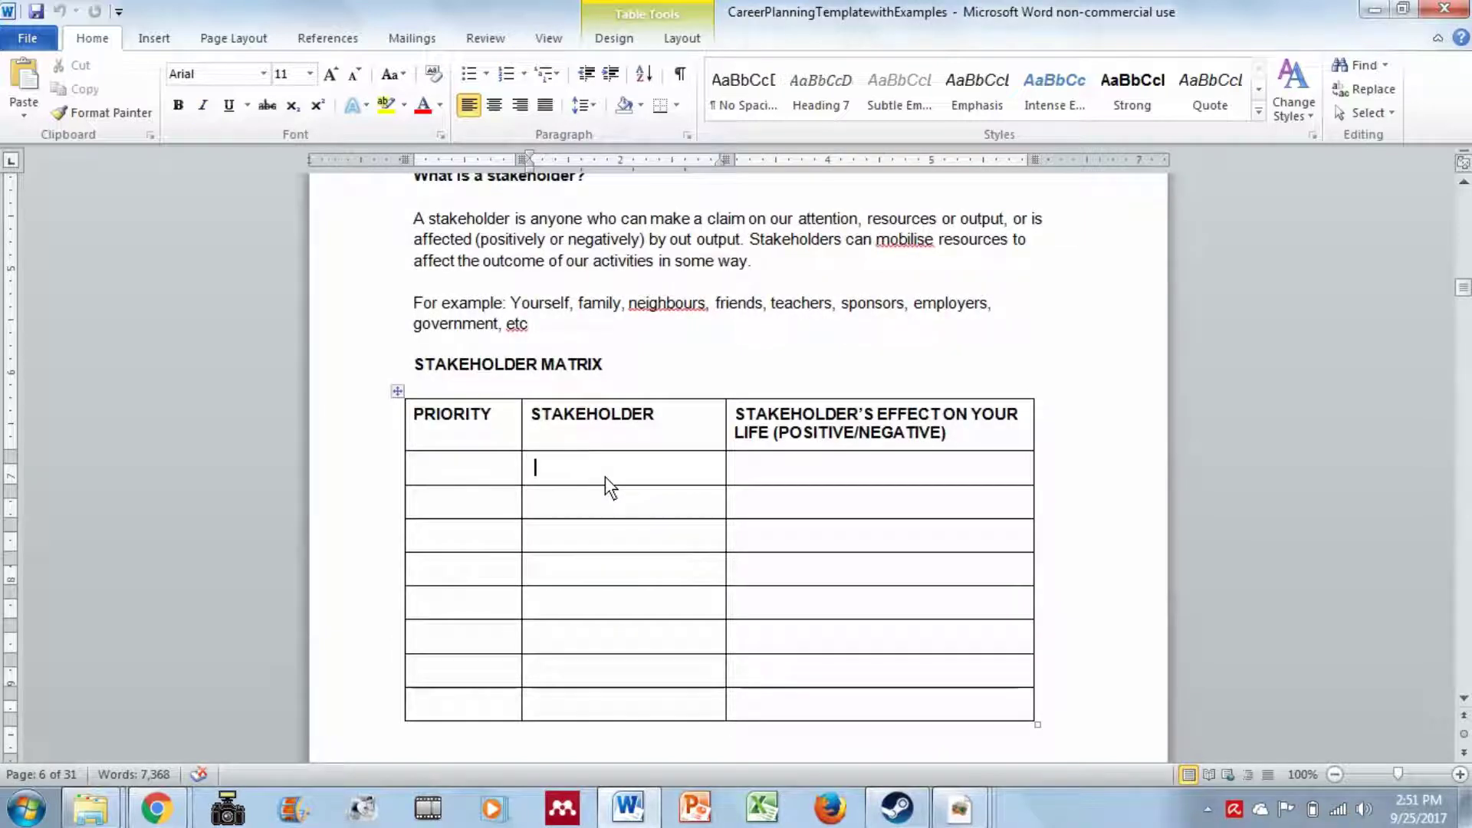
pyautogui.write('Father')
pyautogui.press('Return')
pyautogui.press('BackSpace')
# - Describe Father's effect as 'provides financial resources for my studies'
pyautogui.press('Tab')
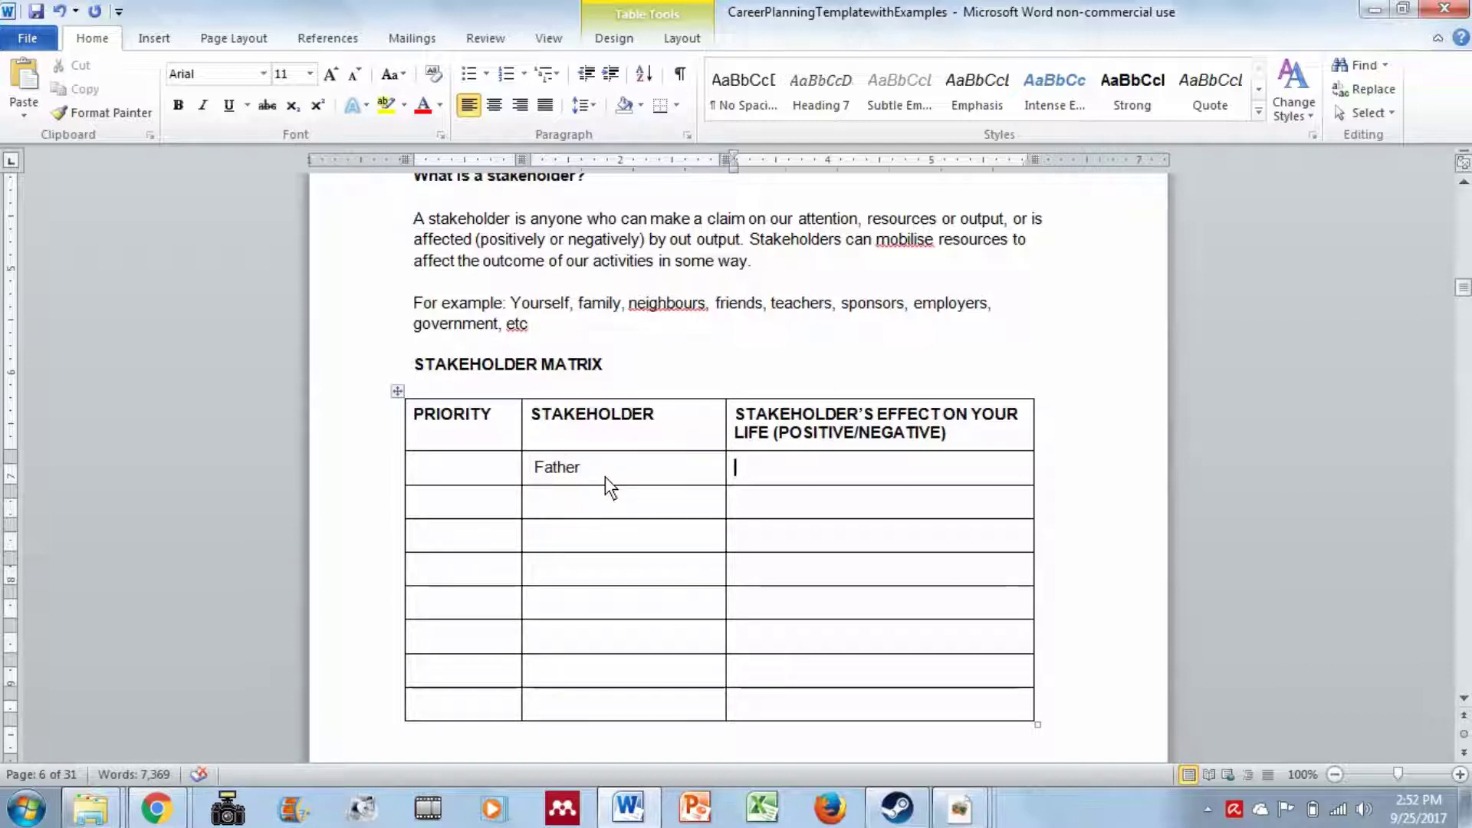
pyautogui.write('My father')
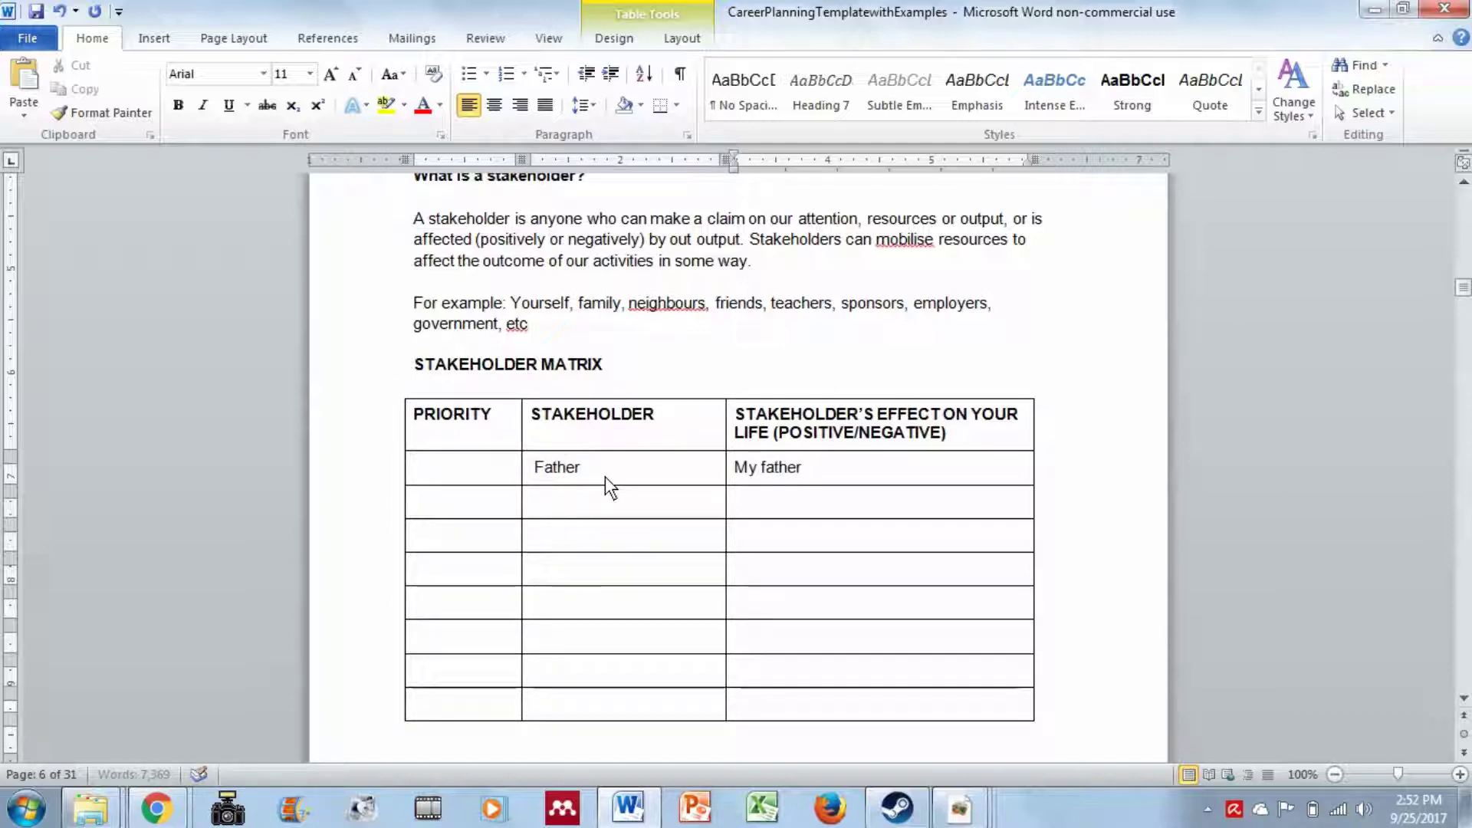
pyautogui.write(' pays for my stude')
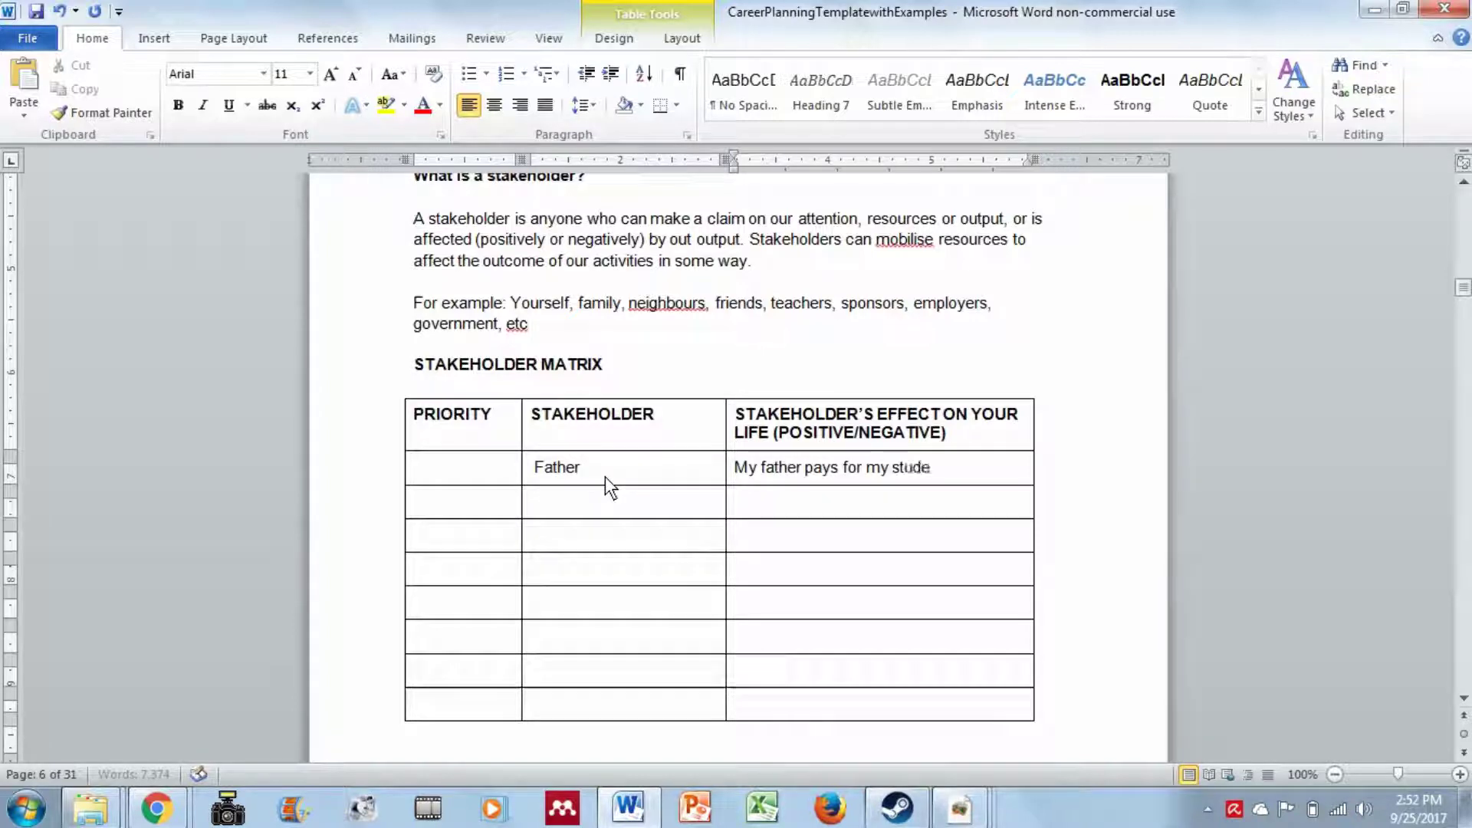
pyautogui.press('BackSpace')
pyautogui.write('i')
pyautogui.press('BackSpace')
pyautogui.press('BackSpace')
pyautogui.press('BackSpace')
pyautogui.press('BackSpace')
pyautogui.press('BackSpace')
pyautogui.press('BackSpace')
pyautogui.press('BackSpace')
pyautogui.press('BackSpace')
pyautogui.press('BackSpace')
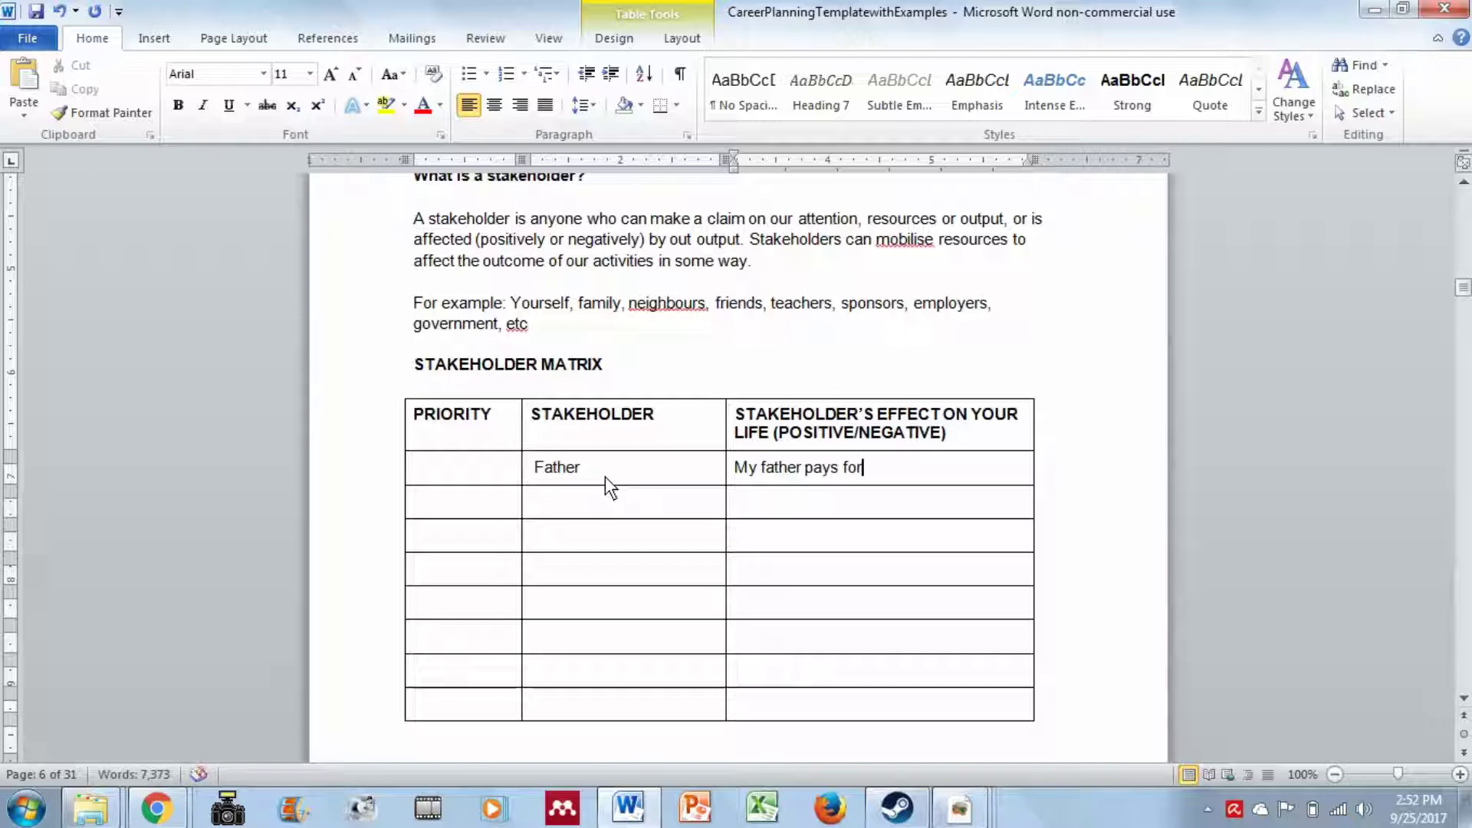
pyautogui.press('BackSpace')
pyautogui.press('BackSpace')
pyautogui.press('BackSpace')
pyautogui.press('BackSpace')
pyautogui.press('BackSpace')
pyautogui.press('BackSpace')
pyautogui.write('y')
pyautogui.press('BackSpace')
pyautogui.press('BackSpace')
pyautogui.press('BackSpace')
pyautogui.write('provides f')
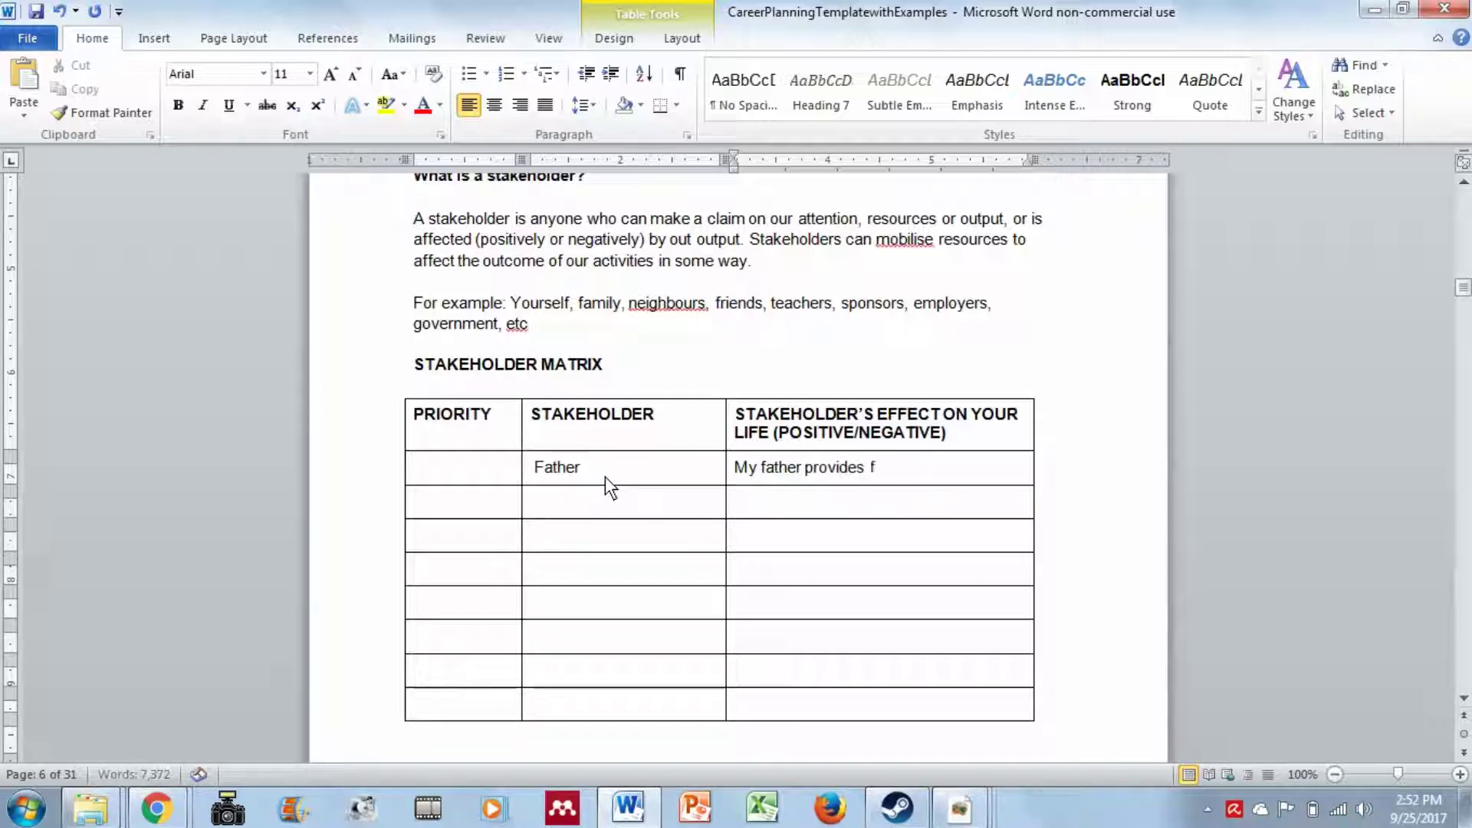
pyautogui.write('inancial resources by')
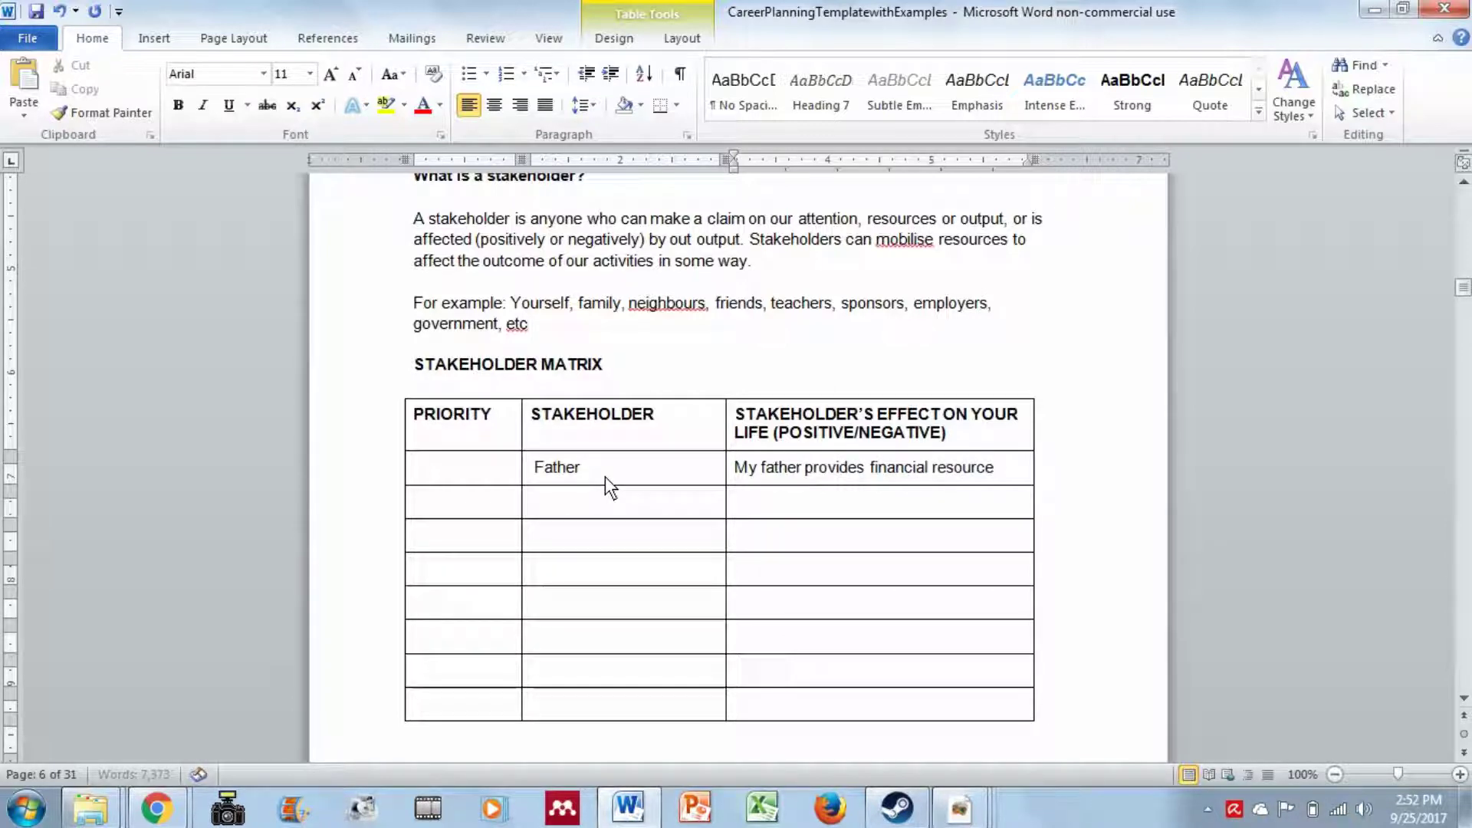
pyautogui.press('BackSpace')
pyautogui.press('BackSpace')
pyautogui.write('for my stdi')
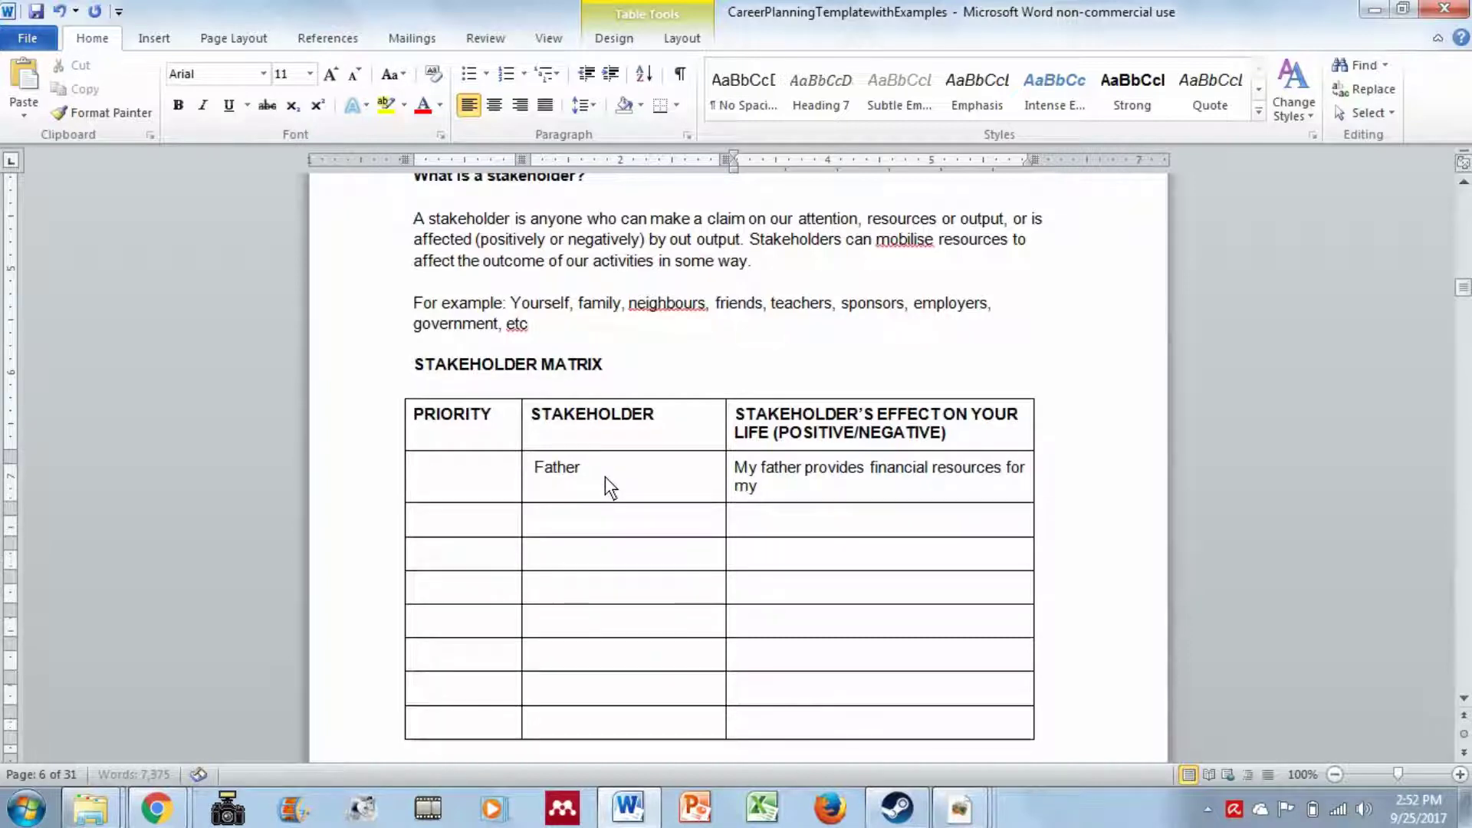
pyautogui.press('BackSpace')
pyautogui.press('BackSpace')
pyautogui.write('udies')
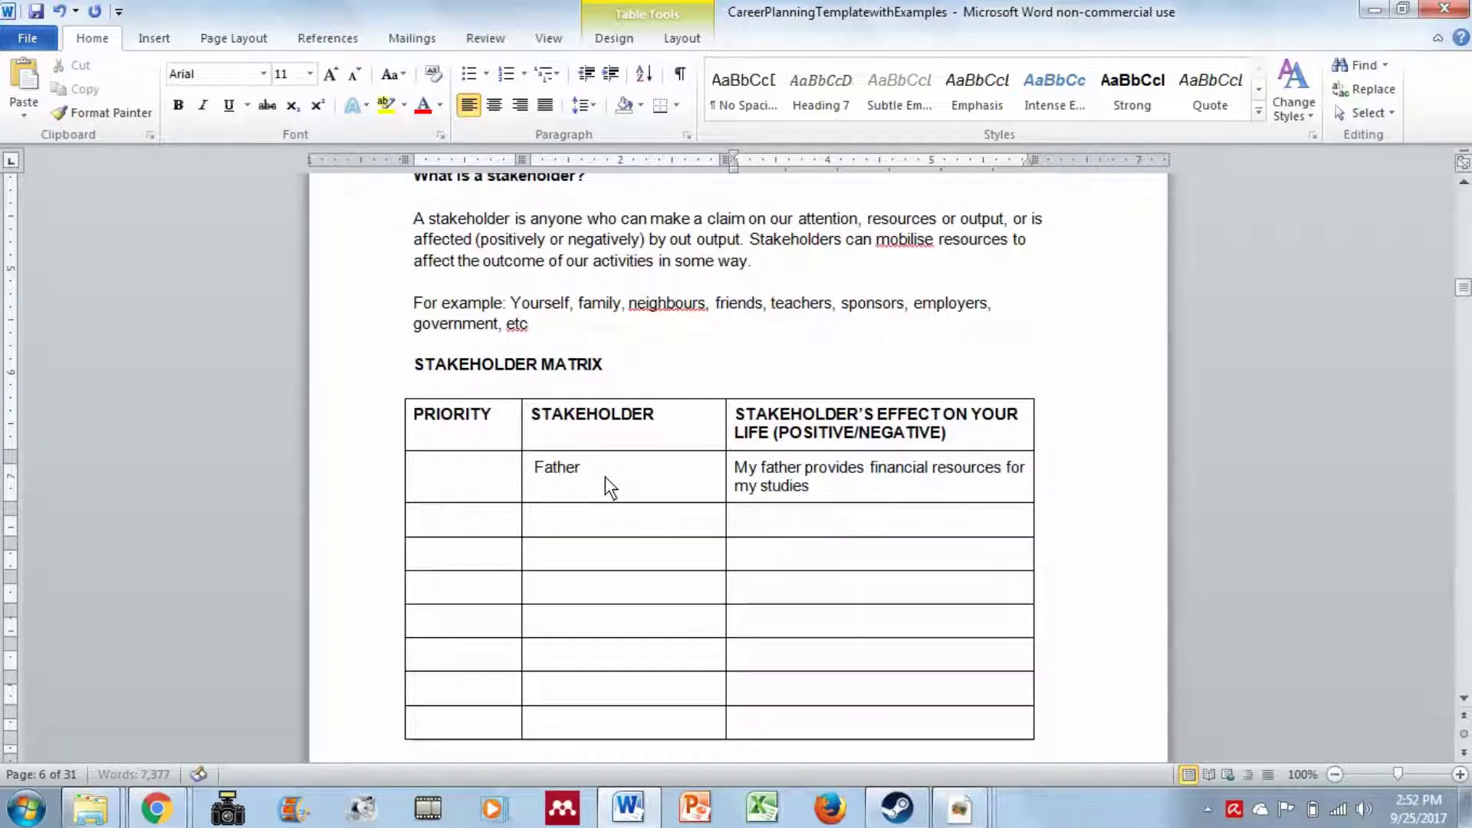
# - Add Mother with the effect 'My mother supports me emotionally and always encourages me'
pyautogui.press('Down')
pyautogui.press('Left')
pyautogui.write('Mother')
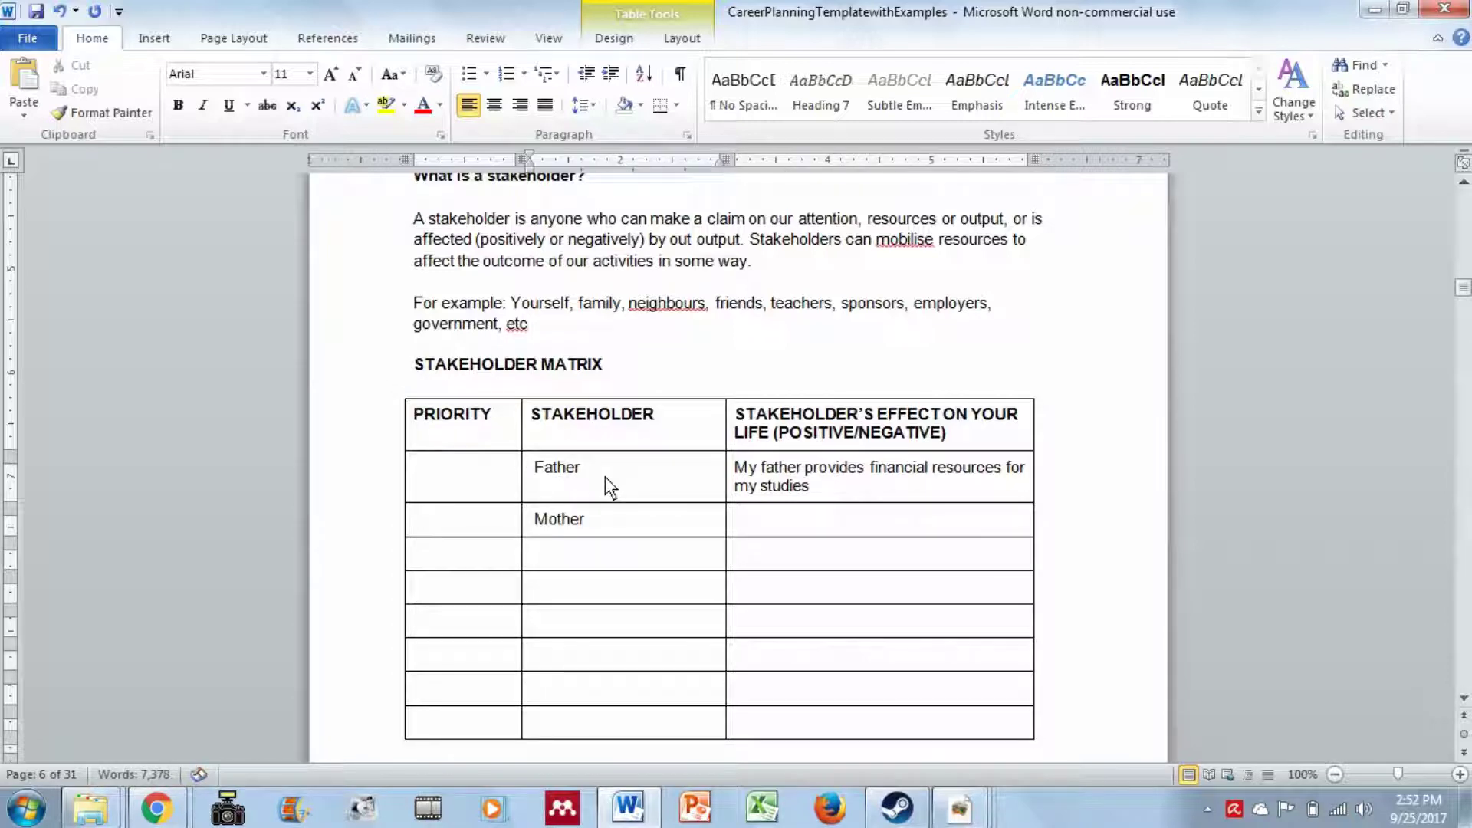
pyautogui.press('Tab')
pyautogui.write('My mo')
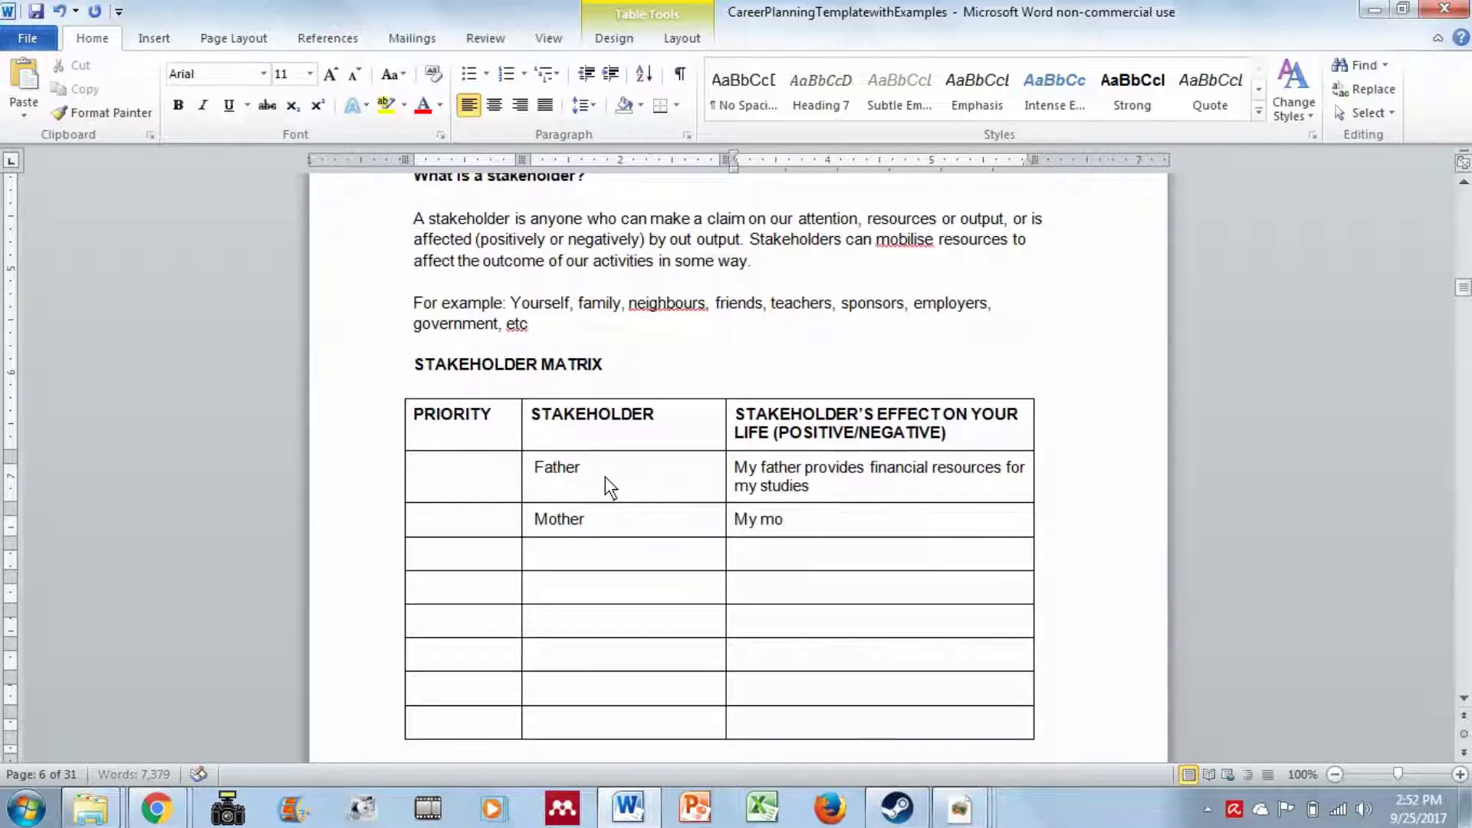
pyautogui.write('ther supports me')
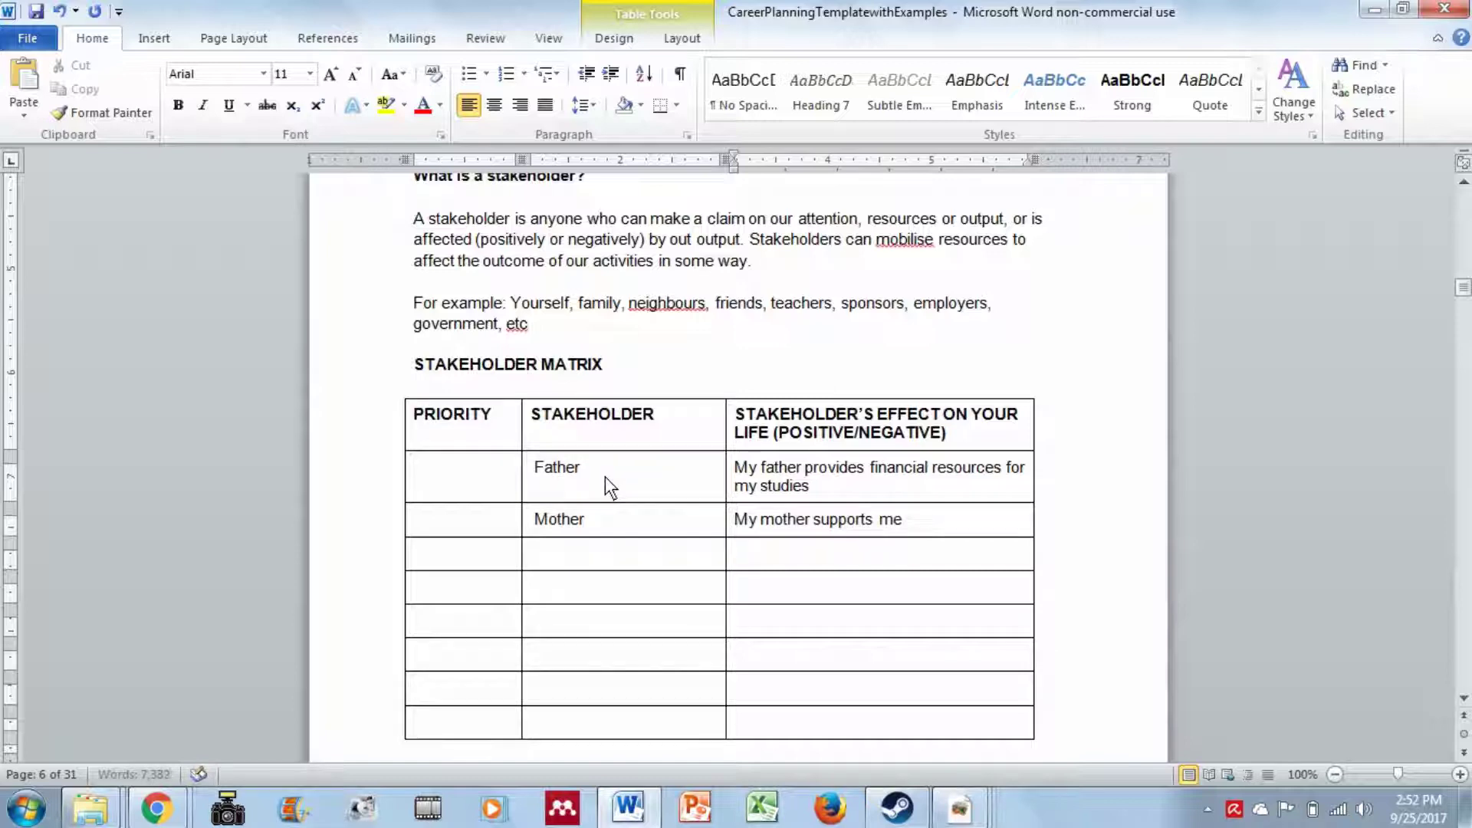
pyautogui.write(' emotionally and alw')
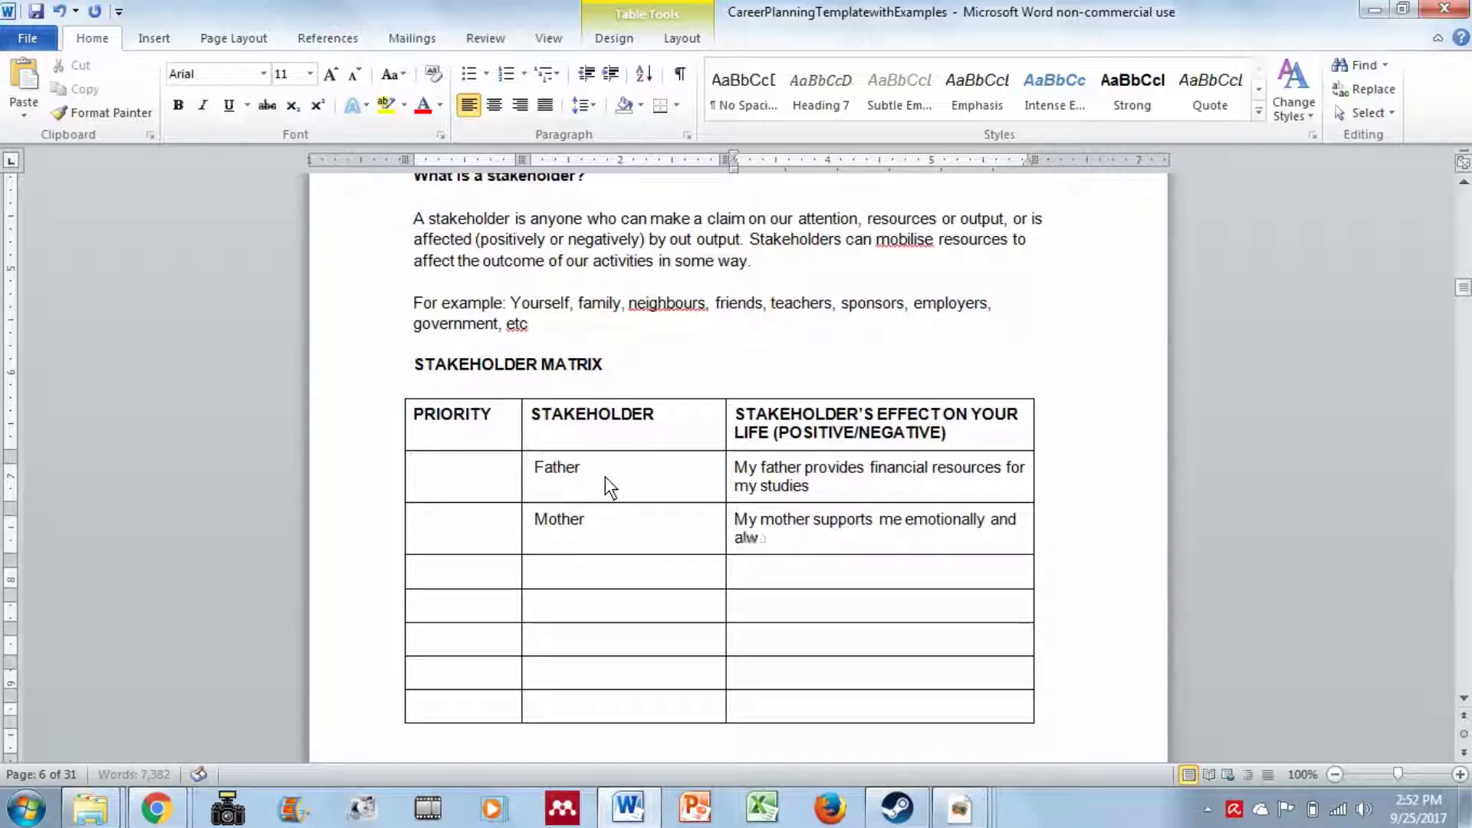
pyautogui.write('ays encourages me')
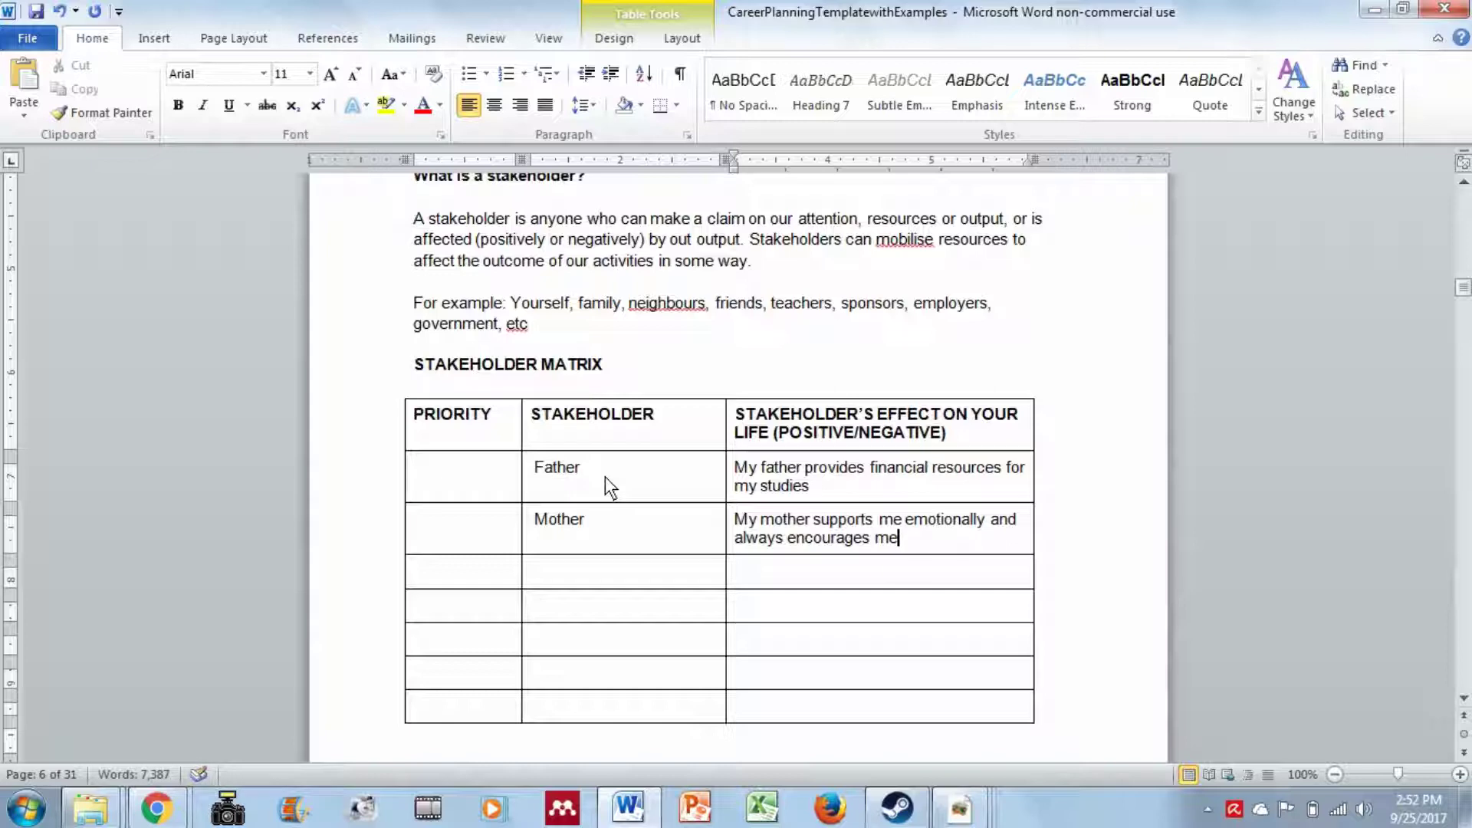
# - Add Lecturers and Friends as stakeholders in the third and fourth rows
pyautogui.press('Down')
pyautogui.hotkey('shift', 'Tab')
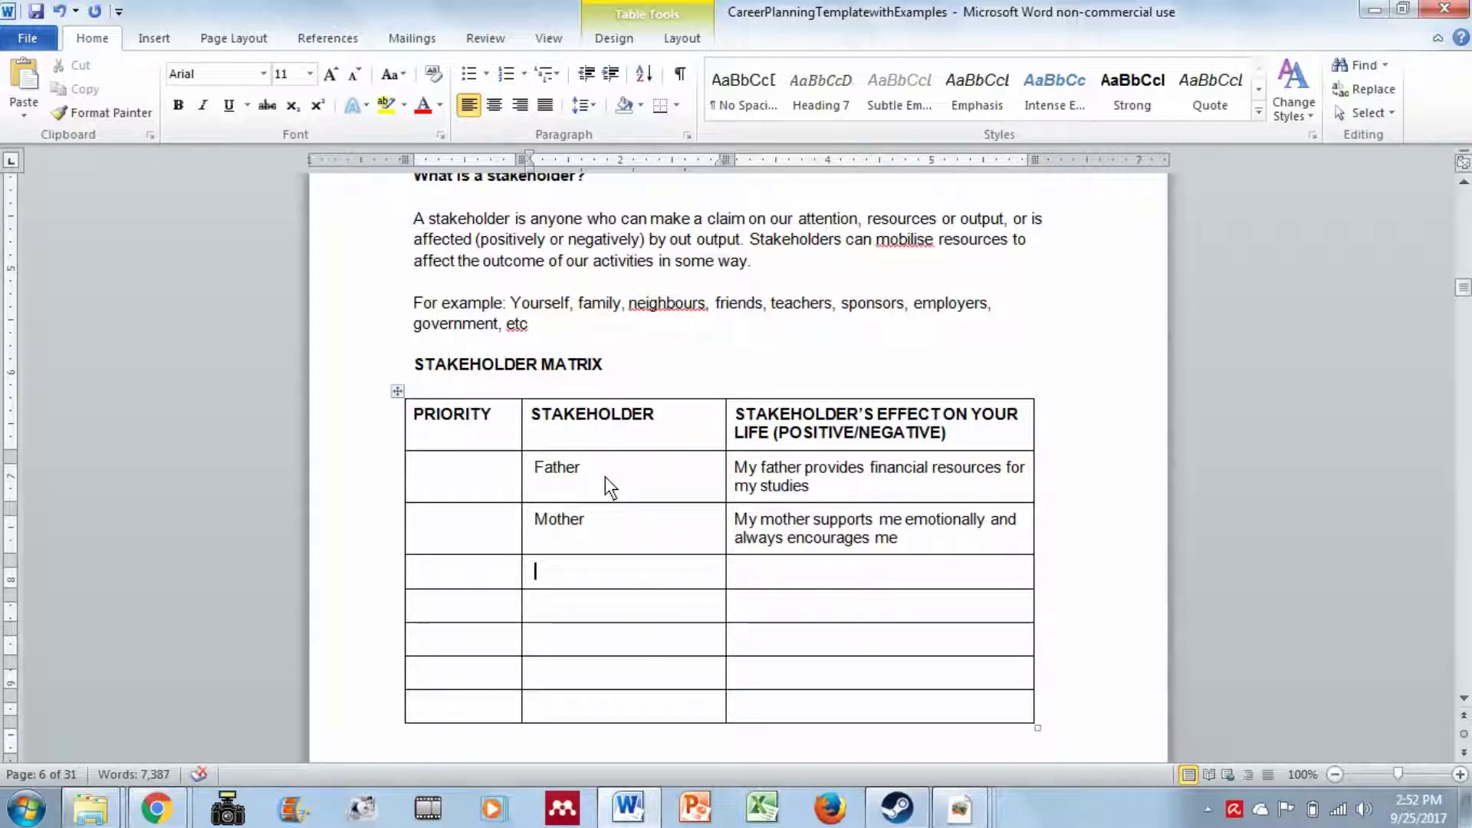
pyautogui.write('Lecturers')
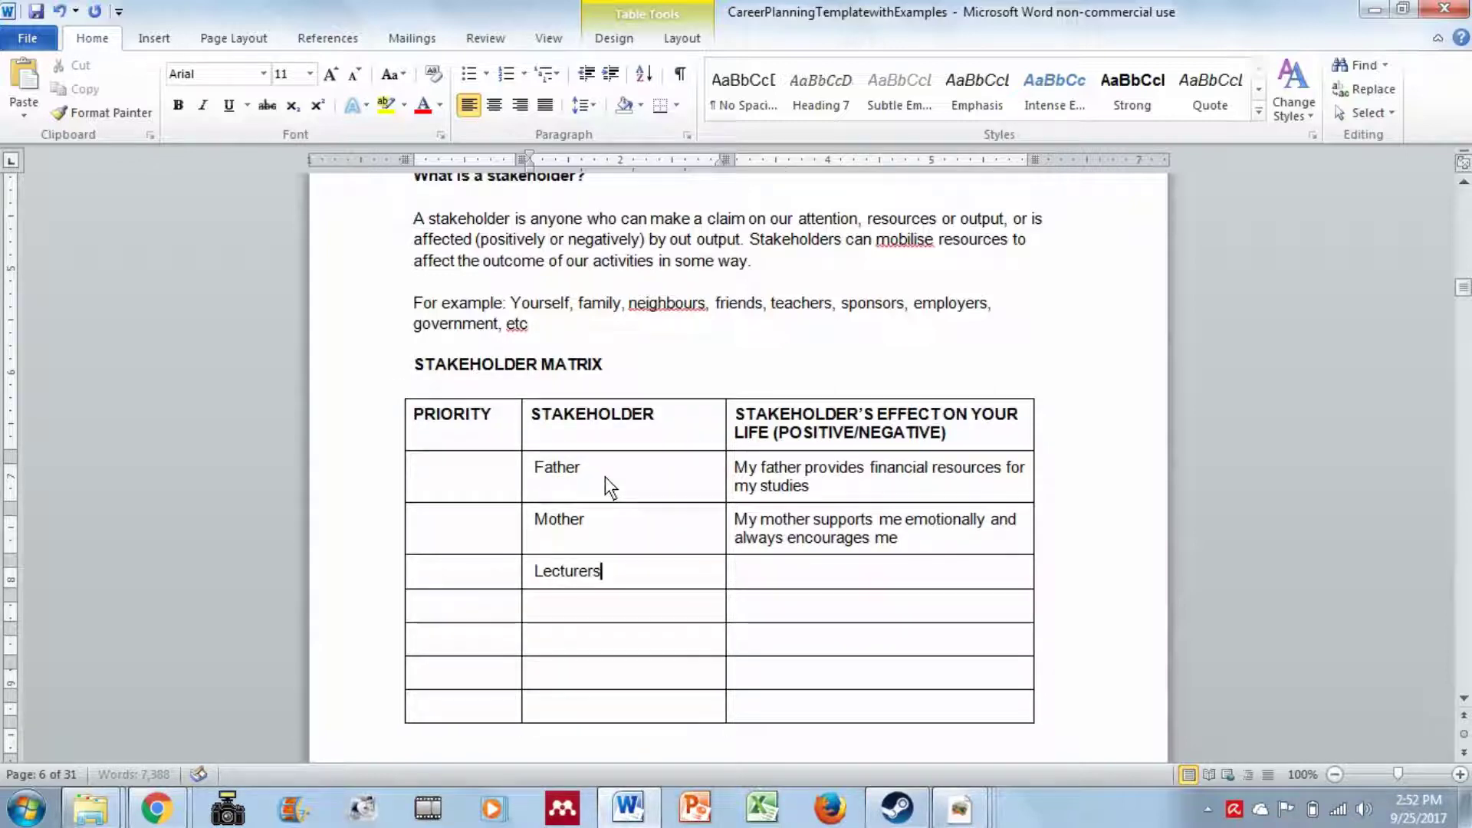
pyautogui.press('Down')
pyautogui.write('Friends')
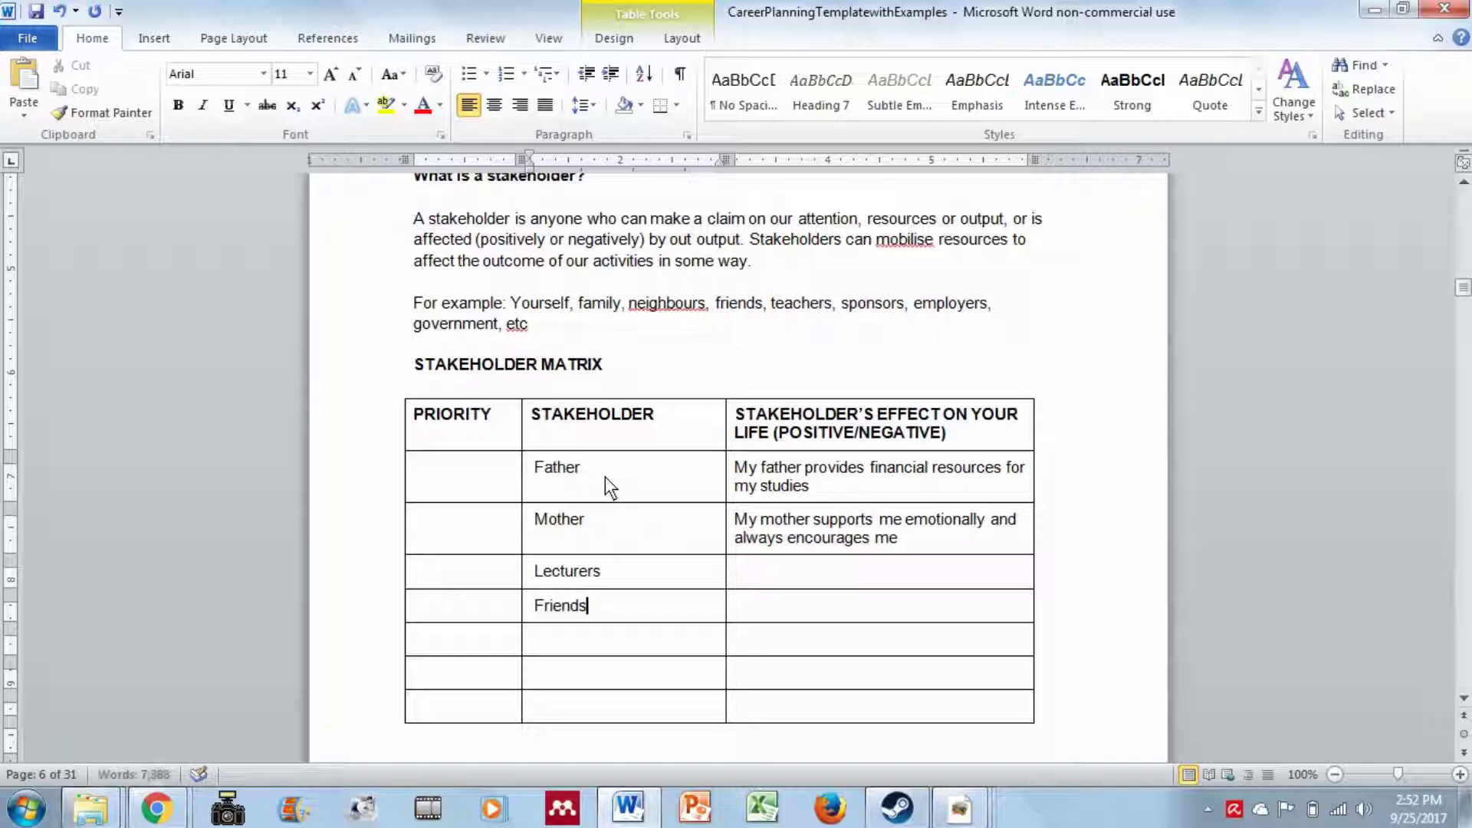
pyautogui.press('Right')
pyautogui.press('Up')
pyautogui.press('Down')
pyautogui.press('Left')
pyautogui.press('Left')
pyautogui.press('Left')
pyautogui.press('Left')
pyautogui.press('Left')
pyautogui.press('Left')
pyautogui.press('Left')
pyautogui.press('Left')
pyautogui.press('Left')
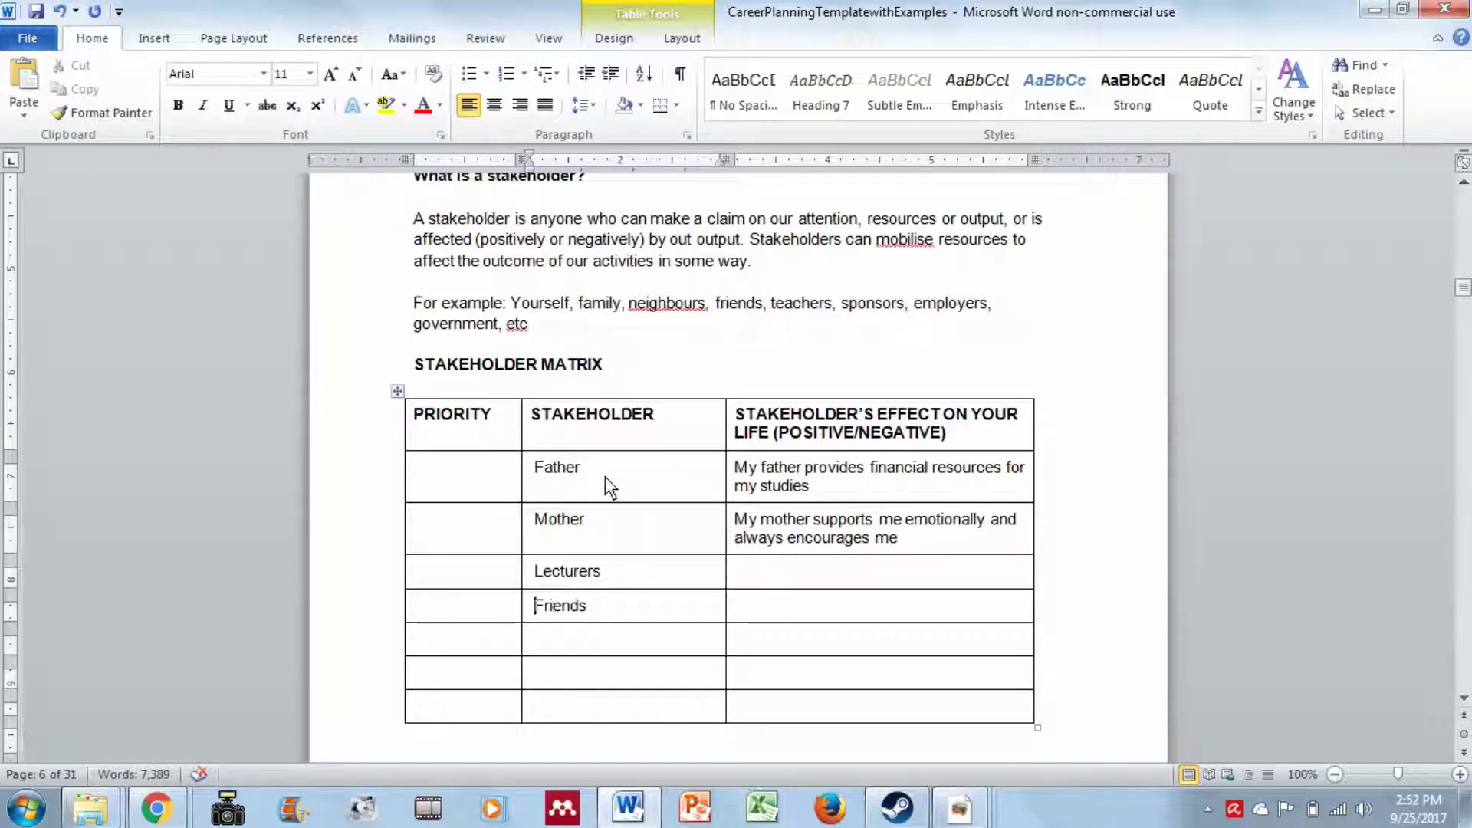
# - Give Father and Mother priority 1 in the Priority column
pyautogui.press('Up')
pyautogui.press('Up')
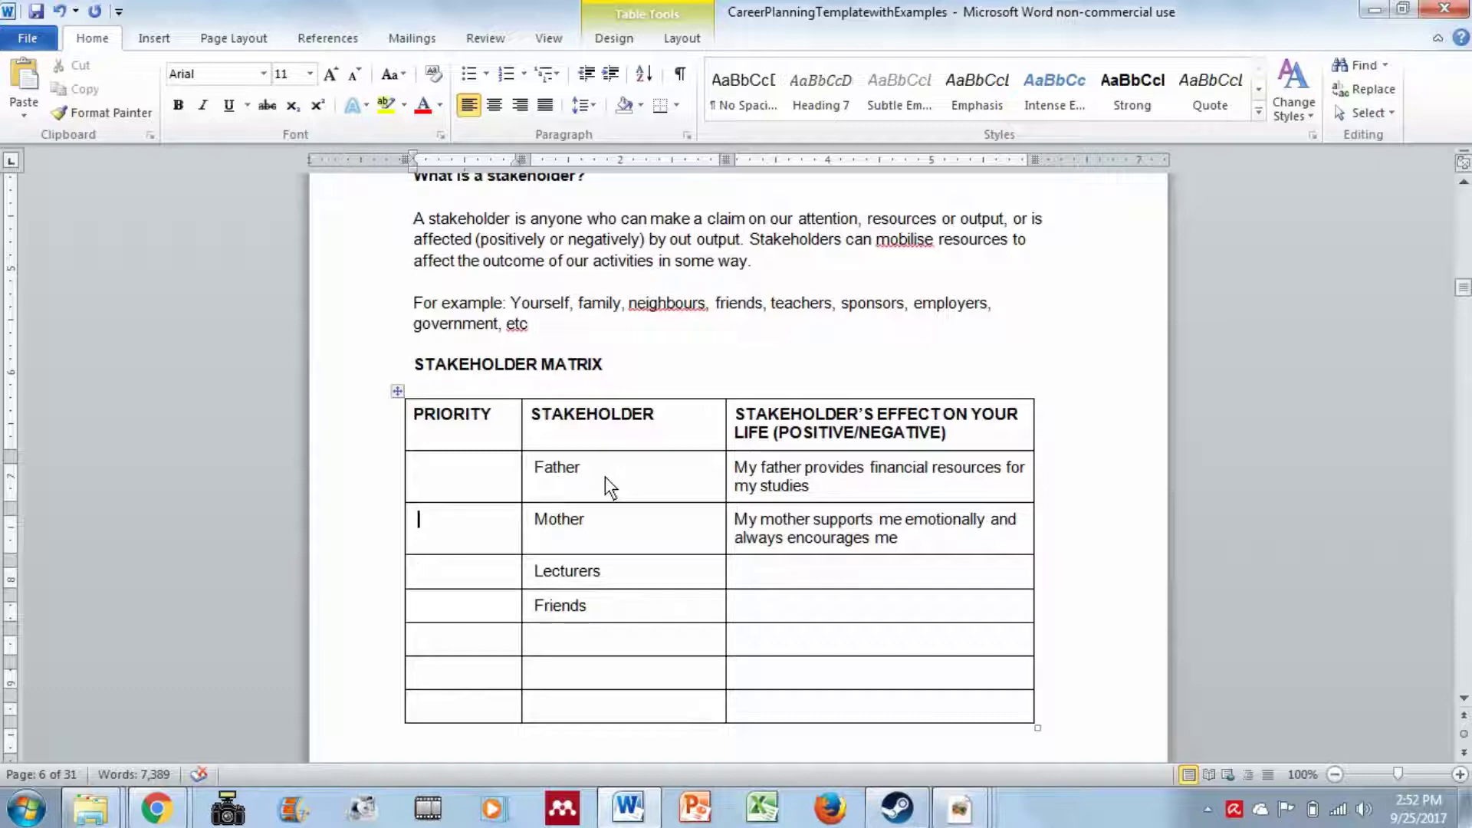
pyautogui.press('Up')
pyautogui.press('Down')
pyautogui.press('Down')
# - Give Friends and Lecturers priority 3, correcting Friends from 2
pyautogui.press('Down')
pyautogui.press('Up')
pyautogui.press('Up')
pyautogui.press('Up')
pyautogui.write('1')
pyautogui.press('Down')
pyautogui.write('1')
pyautogui.press('Down')
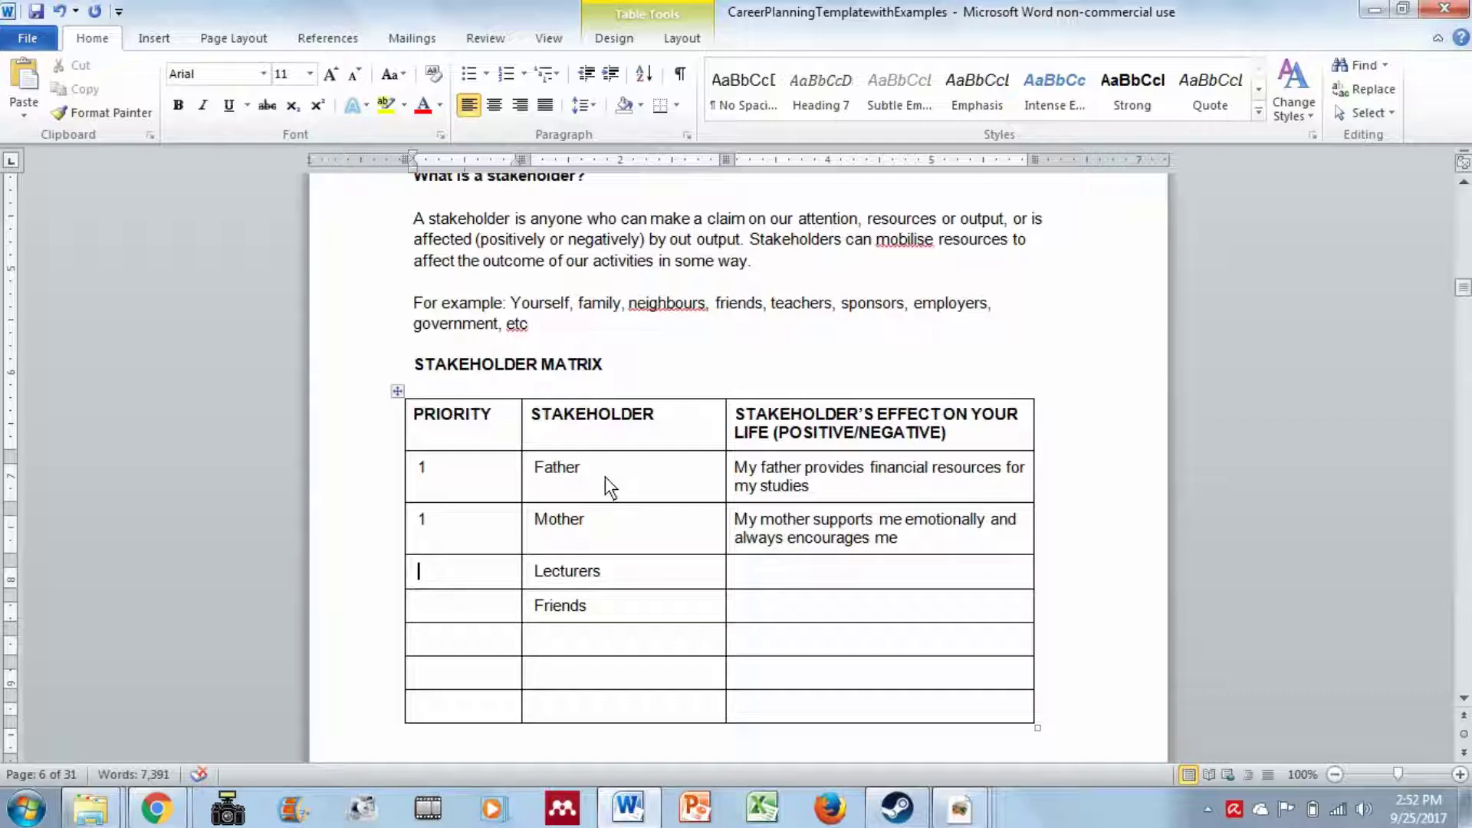
pyautogui.press('Down')
pyautogui.write('2')
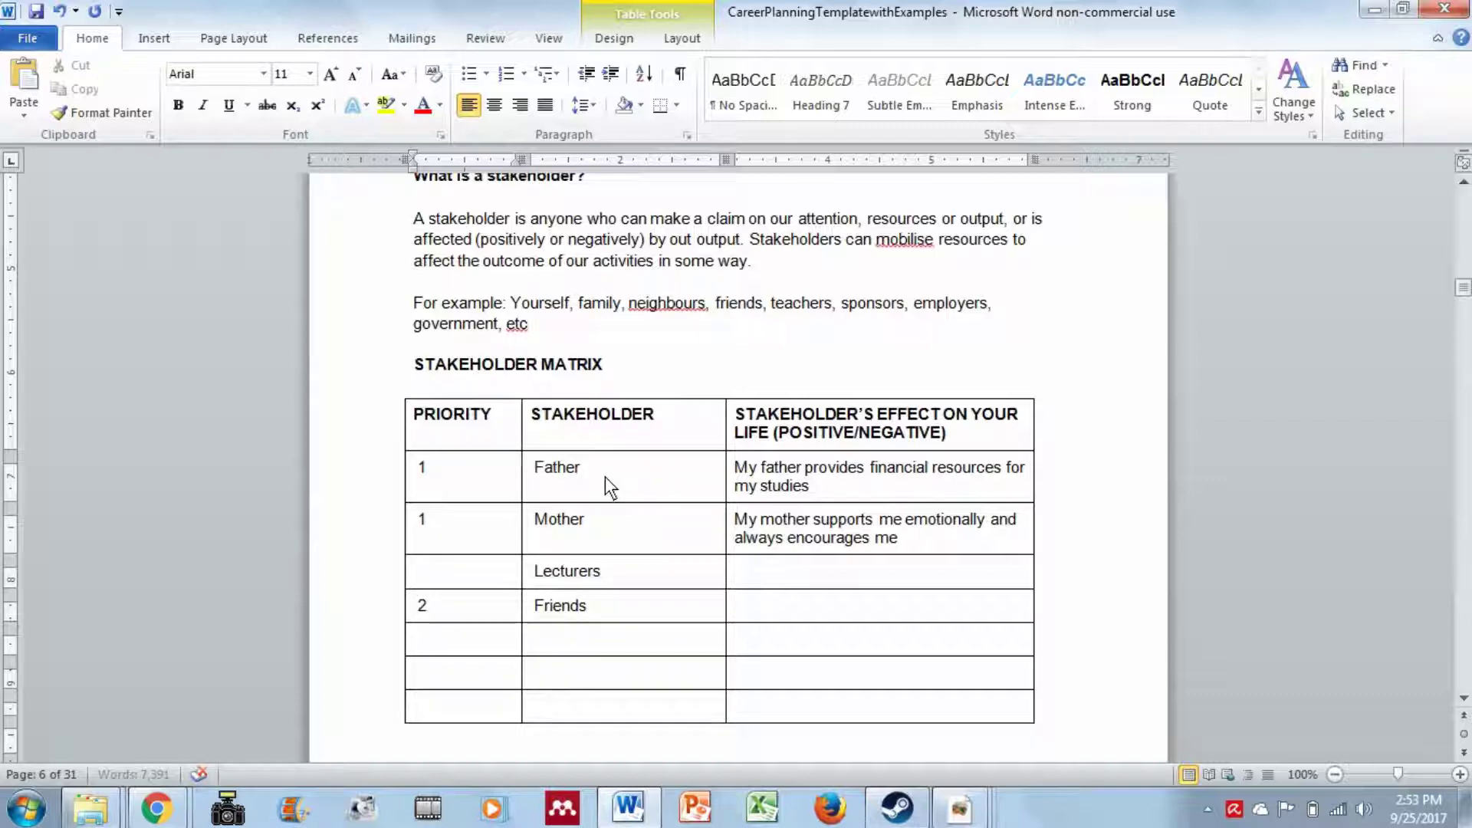
pyautogui.press('BackSpace')
pyautogui.write('3')
pyautogui.press('Down')
pyautogui.press('Up')
pyautogui.press('Up')
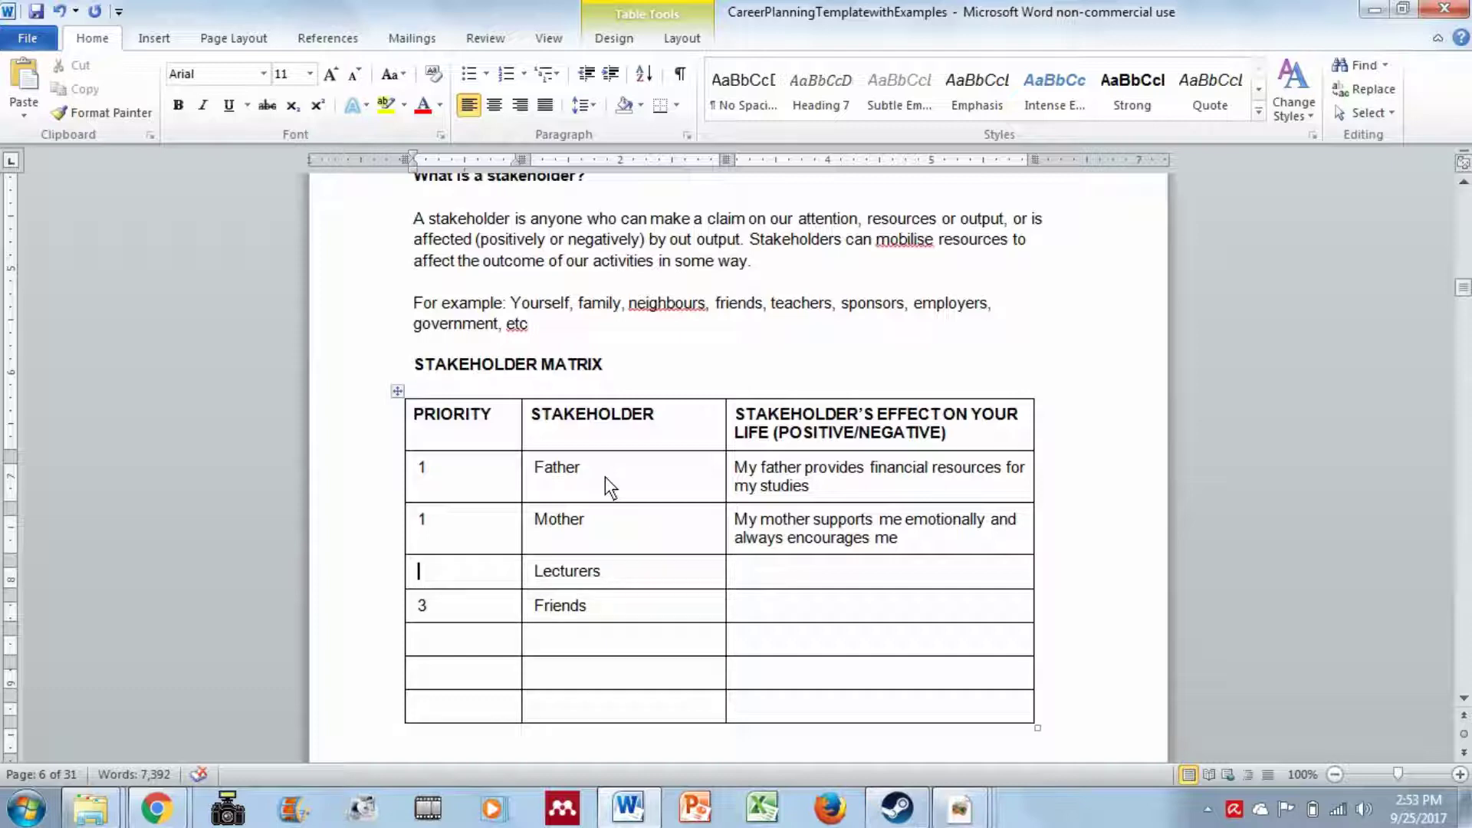
pyautogui.write('3')
pyautogui.press('Down')
pyautogui.press('Down')
pyautogui.press('Down')
# - Return from page 7's example table and select the empty row near page 6's matrix end
pyautogui.scroll(-10, 604, 476)
pyautogui.scroll(-1, 605, 467)
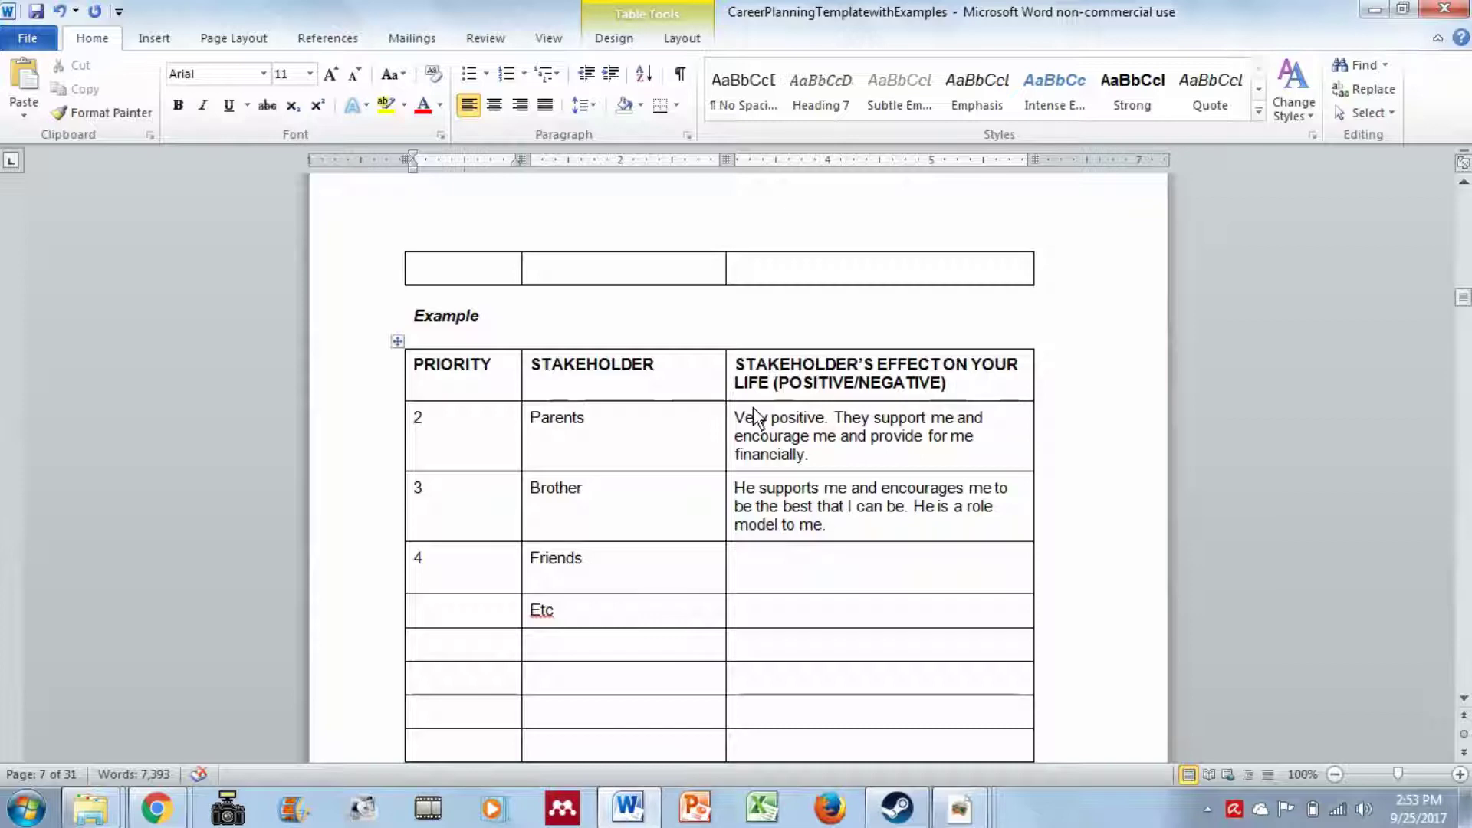
pyautogui.click(632, 498)
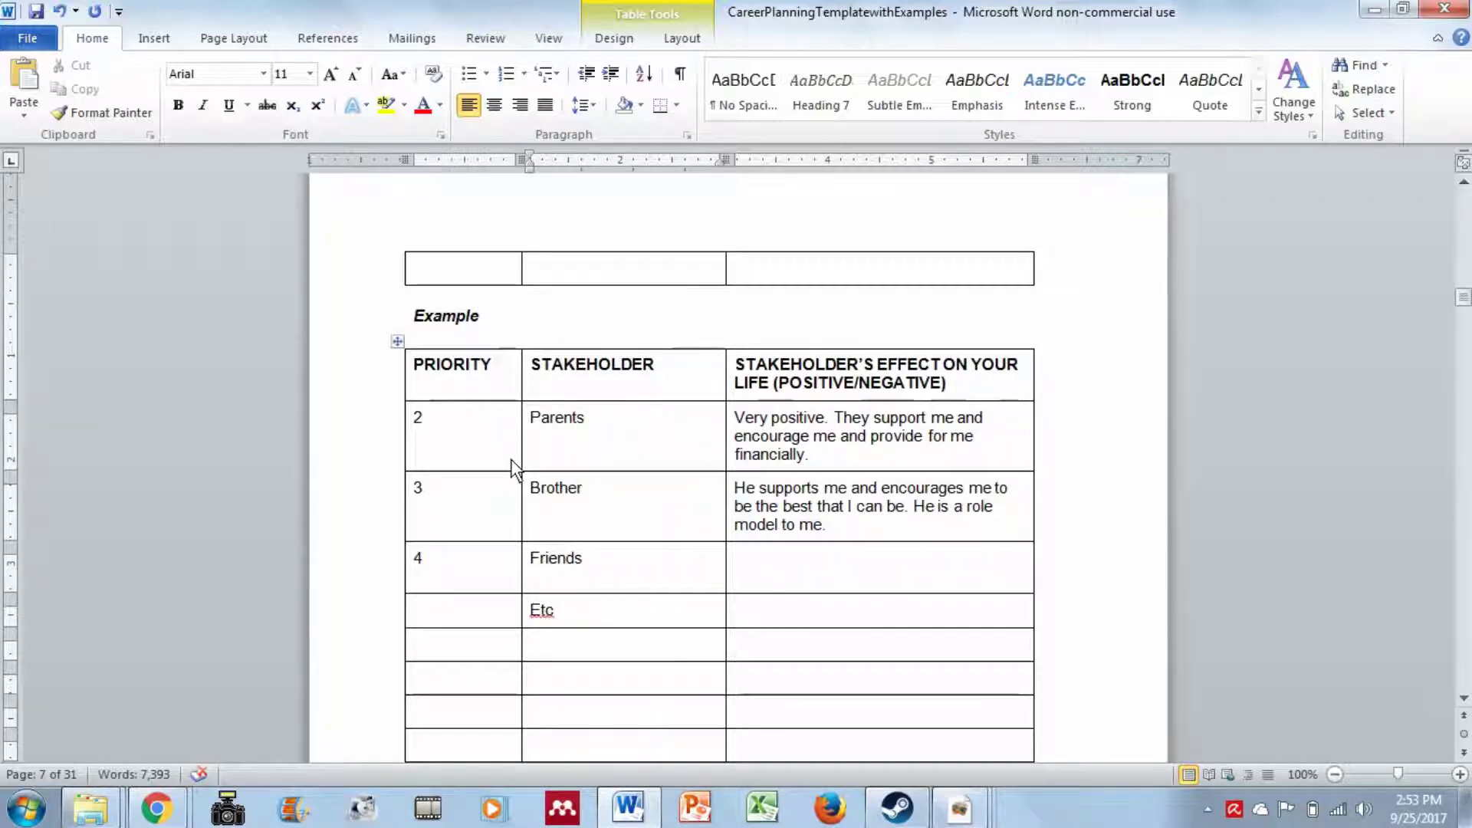
pyautogui.scroll(-1, 513, 459)
pyautogui.scroll(15, 515, 444)
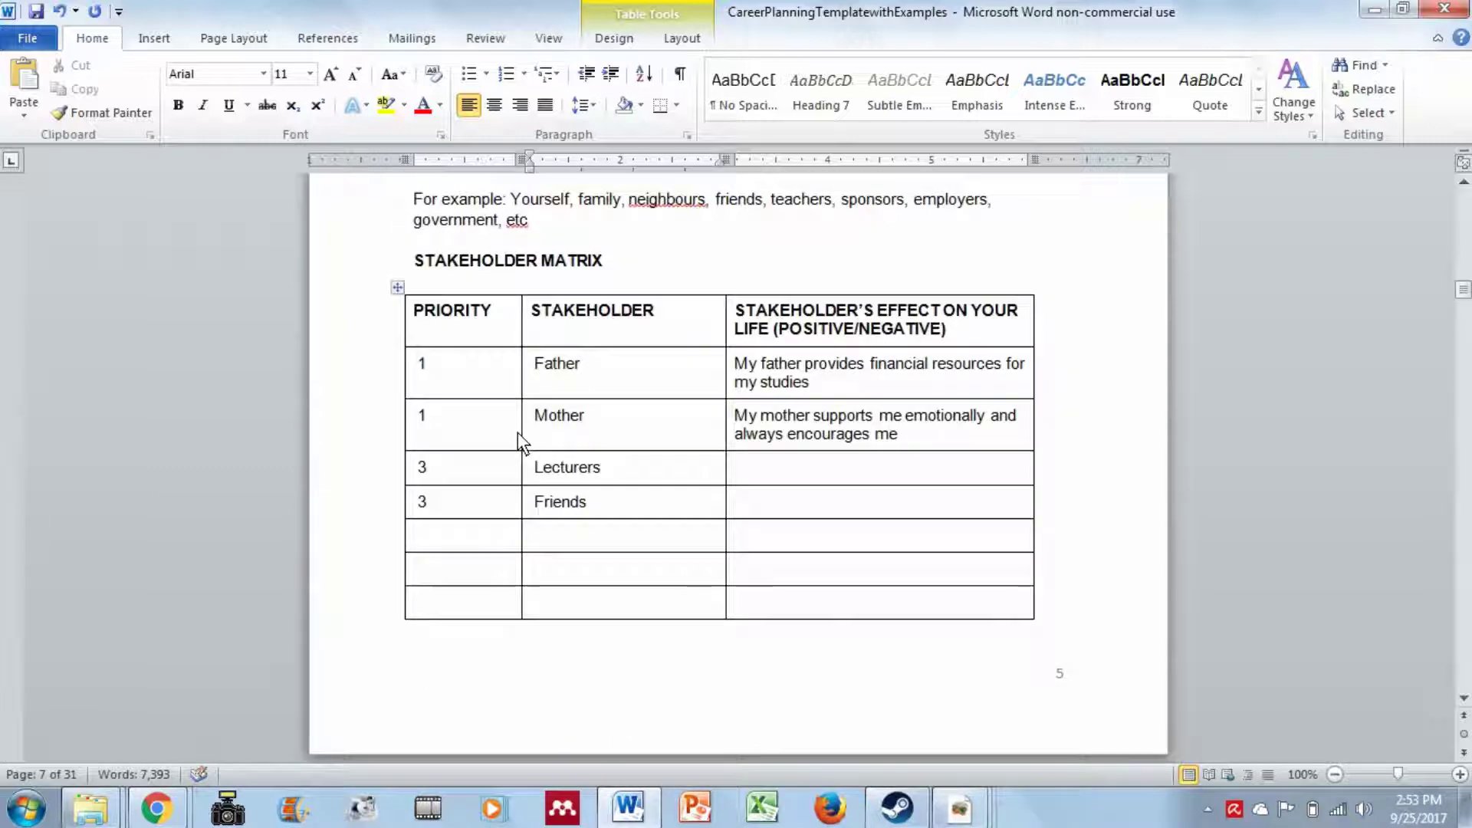
pyautogui.scroll(-11, 512, 456)
pyautogui.scroll(8, 591, 350)
pyautogui.scroll(-6, 591, 475)
pyautogui.scroll(6, 587, 470)
pyautogui.click(399, 368)
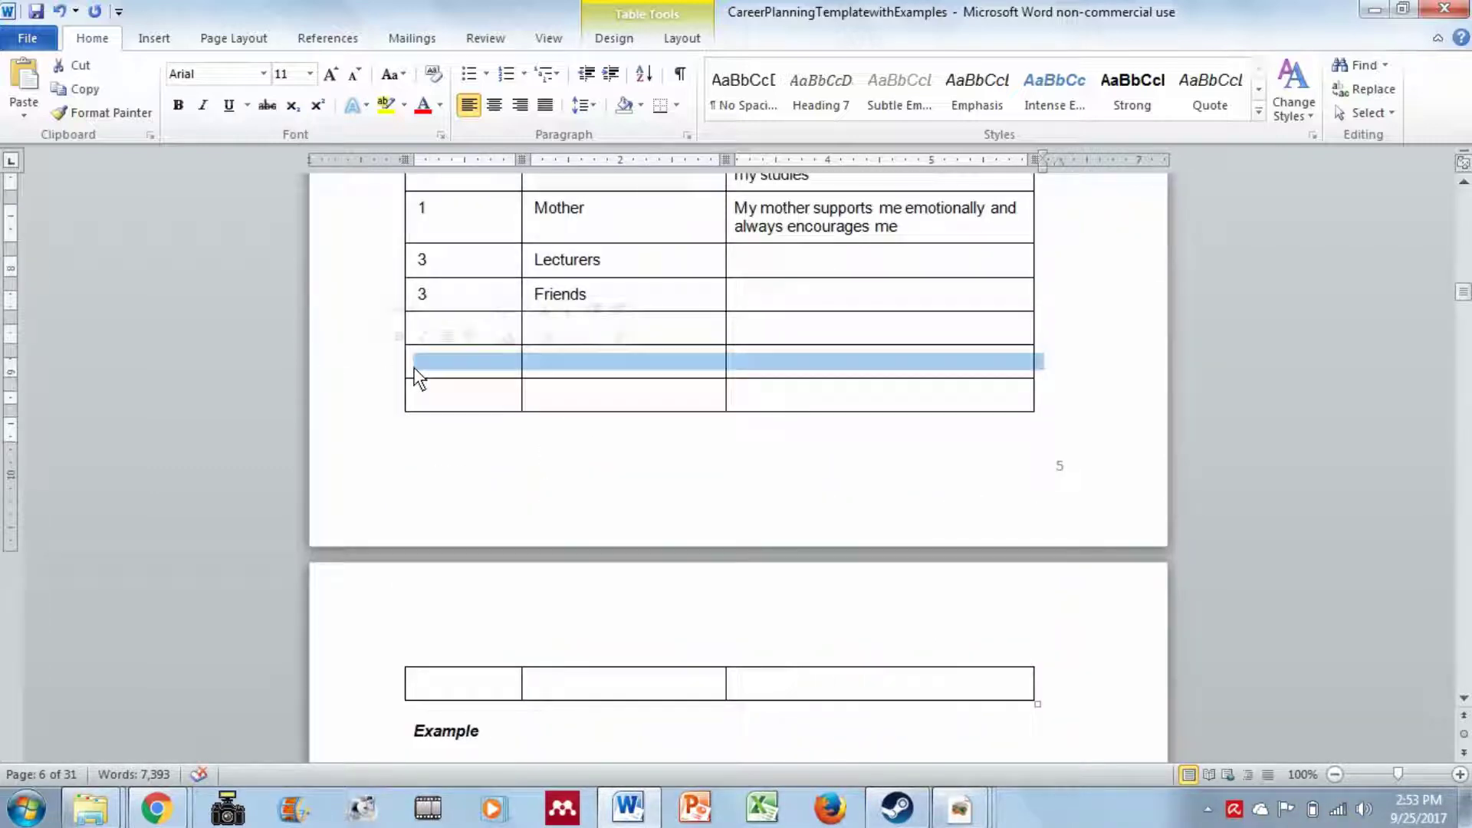
# - Insert an empty row below the selected matrix row, then scroll to 1.3 Industry Description
pyautogui.rightClick(440, 371)
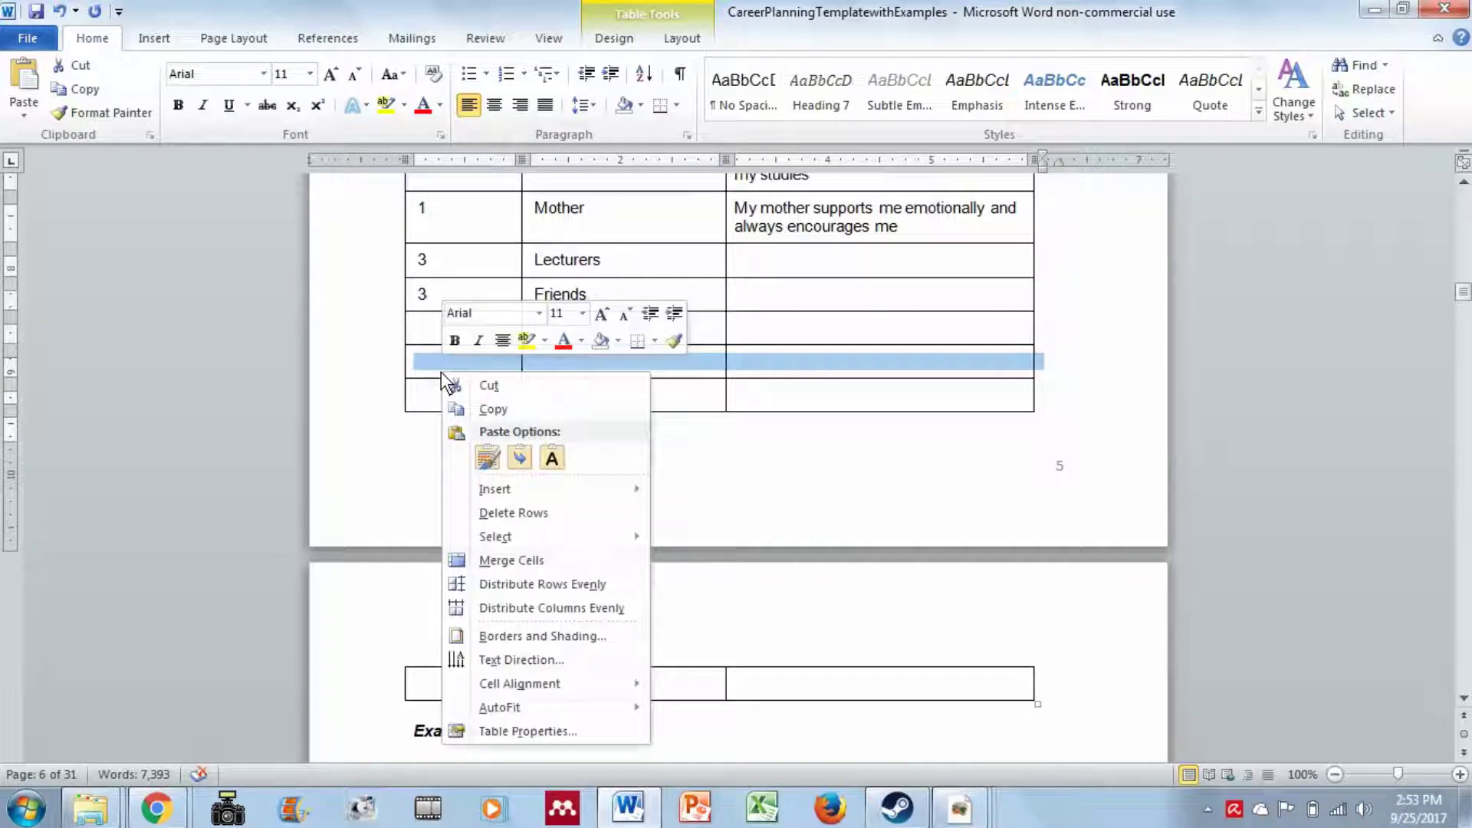
pyautogui.moveTo(569, 494)
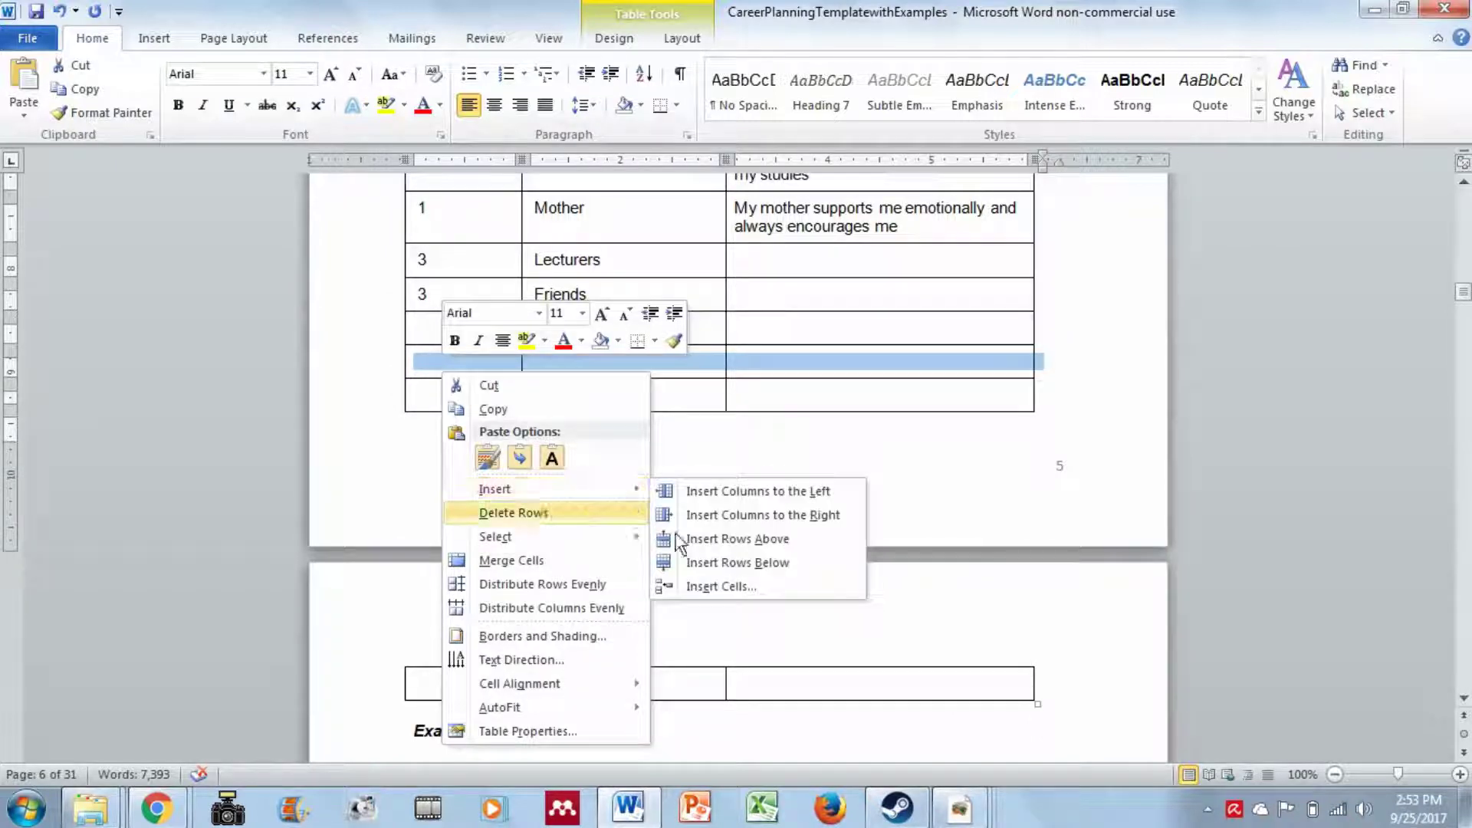
pyautogui.click(738, 562)
pyautogui.scroll(-8, 752, 450)
pyautogui.scroll(-15, 751, 449)
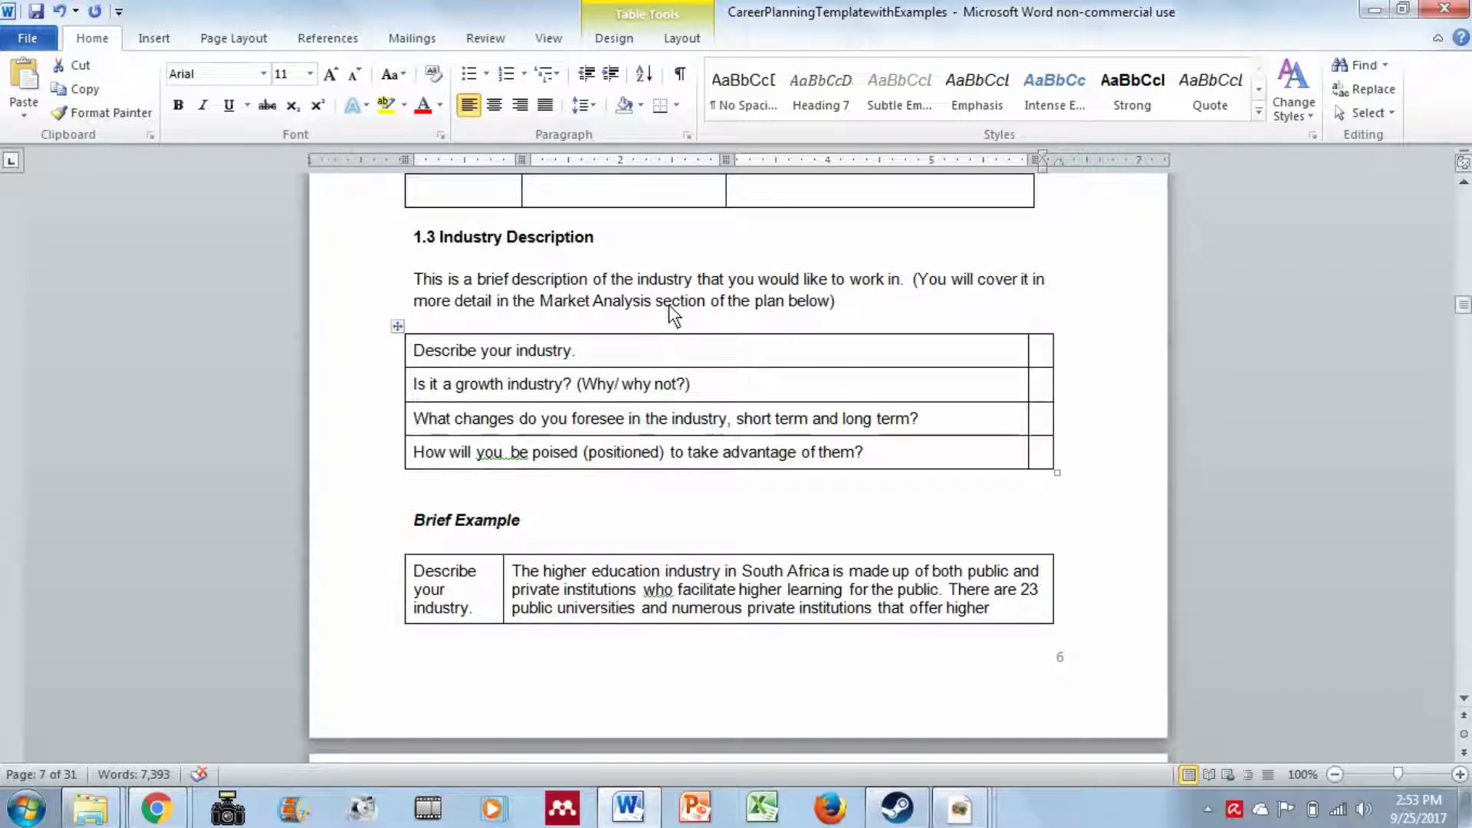
pyautogui.moveTo(785, 347); pyautogui.dragTo(778, 444)
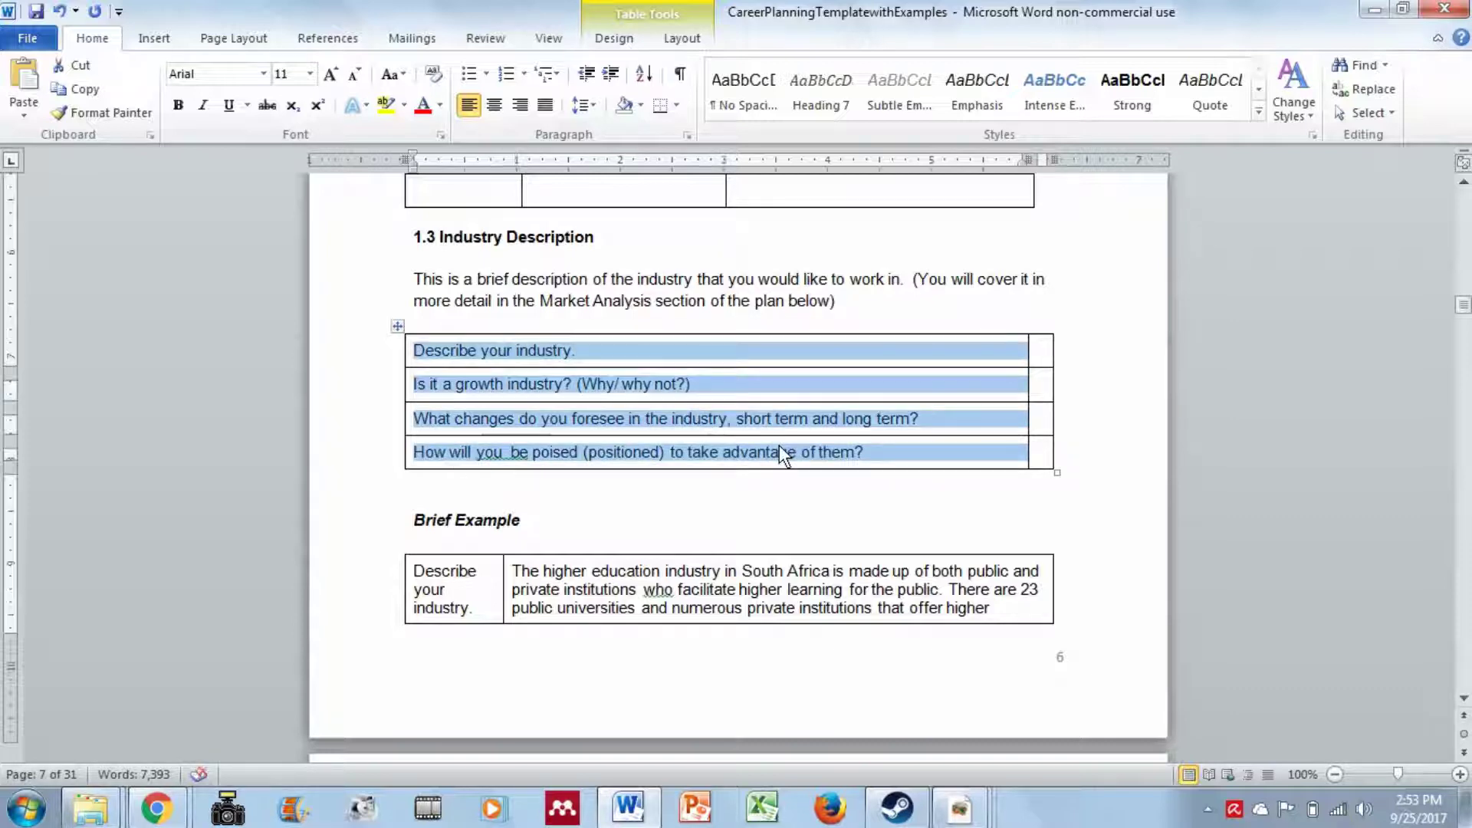
pyautogui.moveTo(541, 302); pyautogui.dragTo(629, 300)
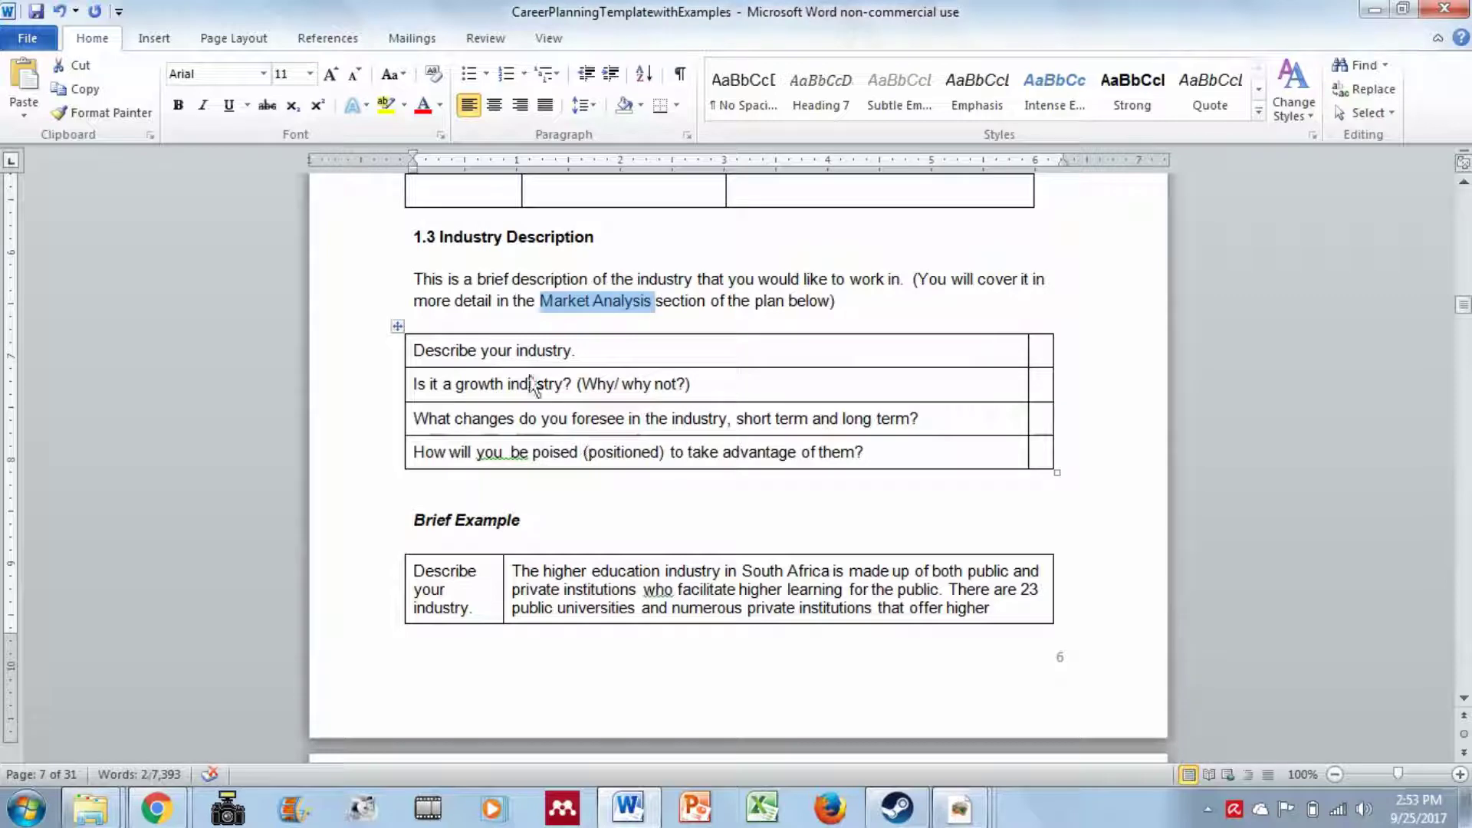
pyautogui.click(476, 353)
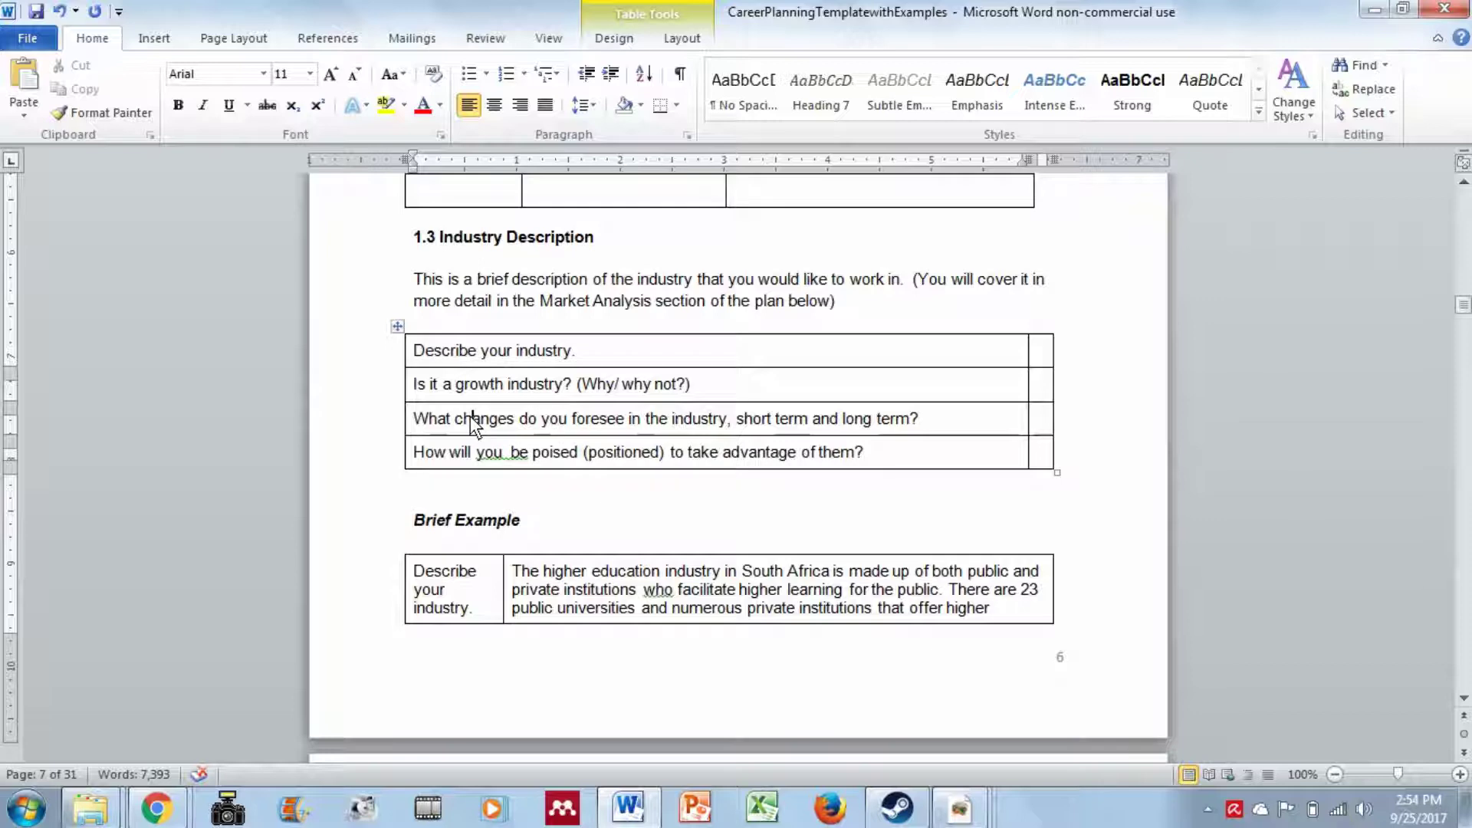
pyautogui.moveTo(460, 350); pyautogui.dragTo(483, 452)
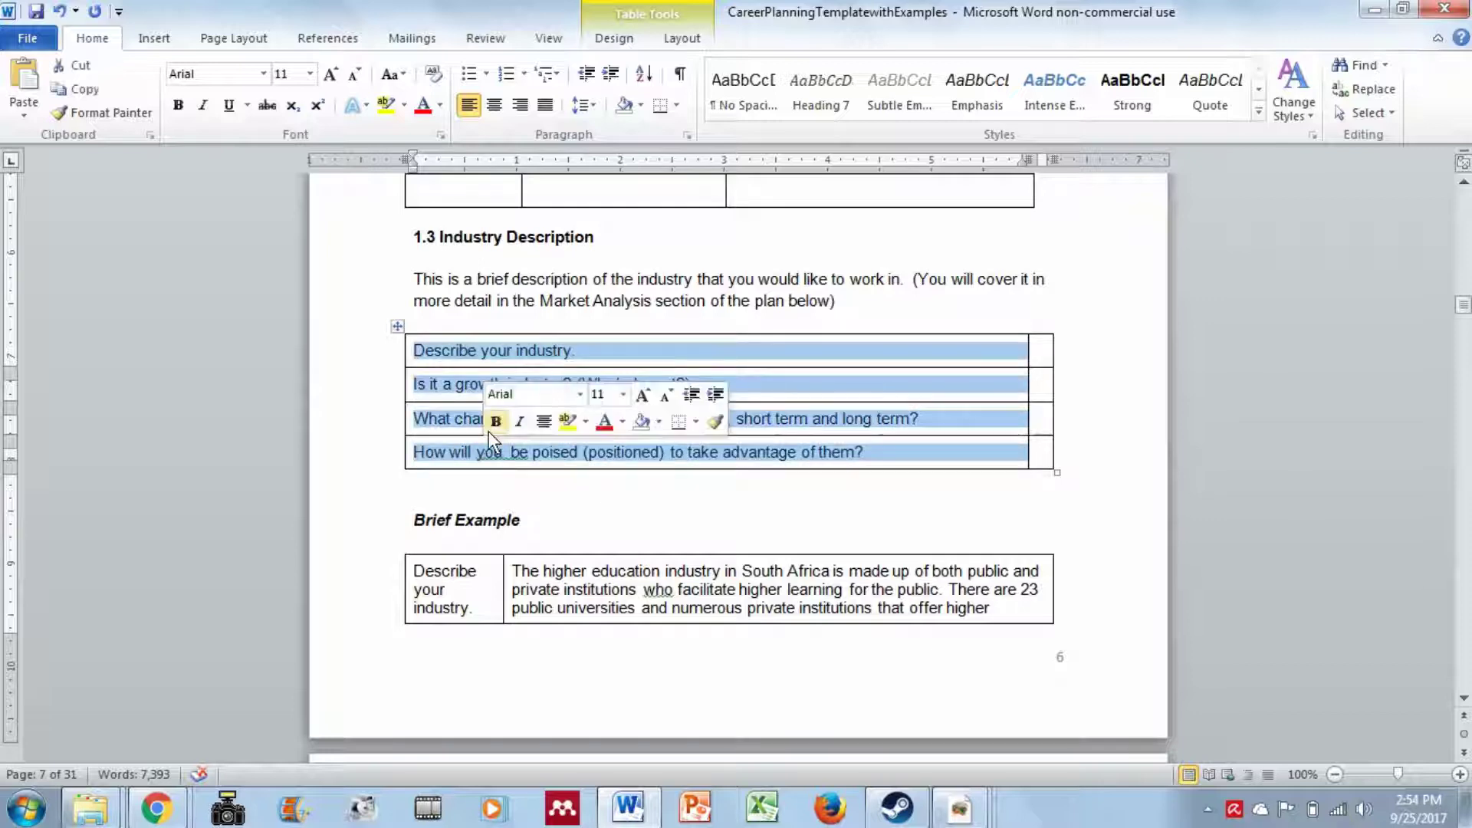
pyautogui.scroll(-3, 489, 431)
pyautogui.scroll(-2, 486, 351)
pyautogui.scroll(2, 486, 352)
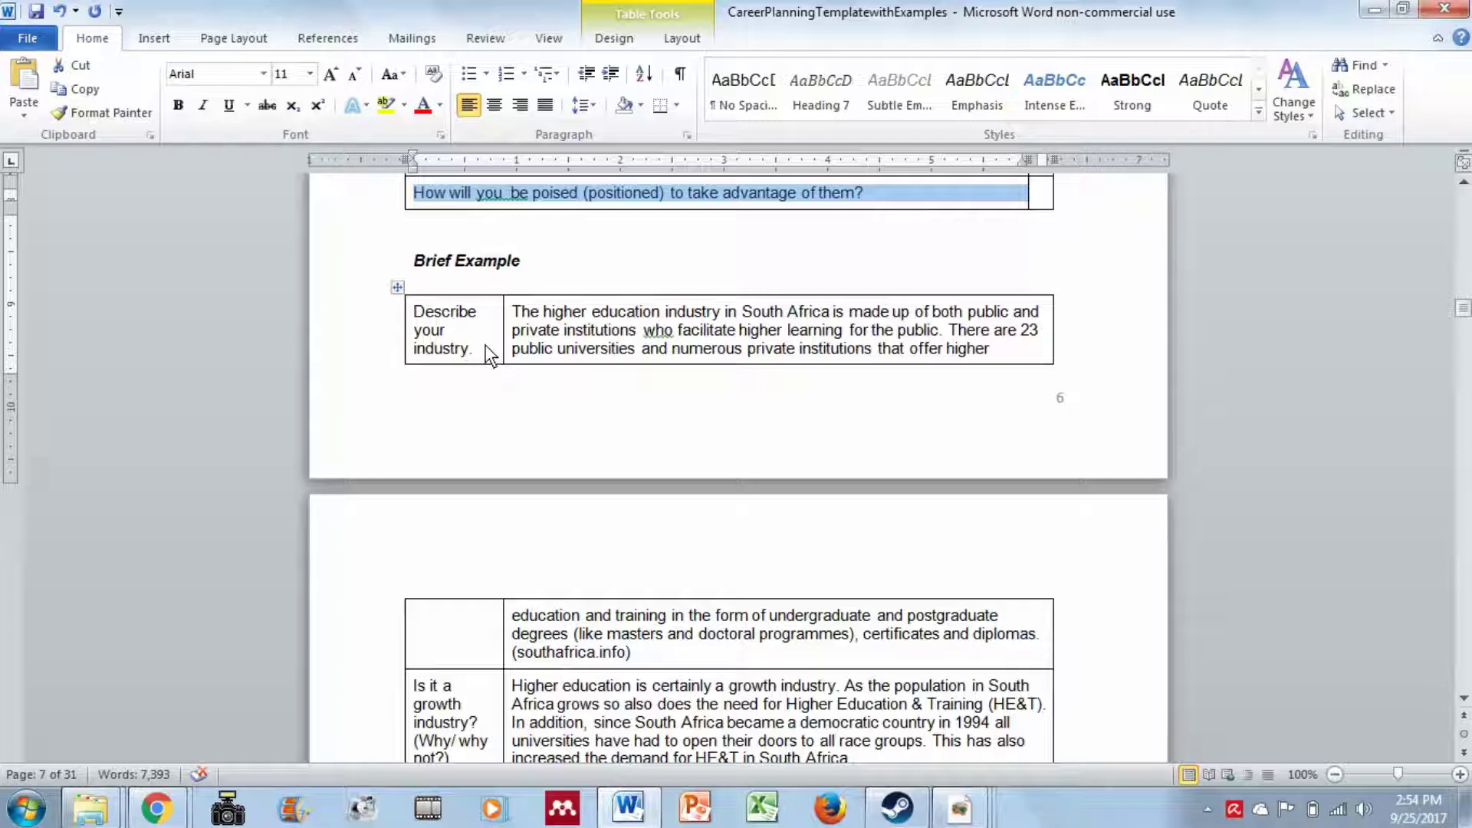
pyautogui.moveTo(636, 653); pyautogui.dragTo(510, 318)
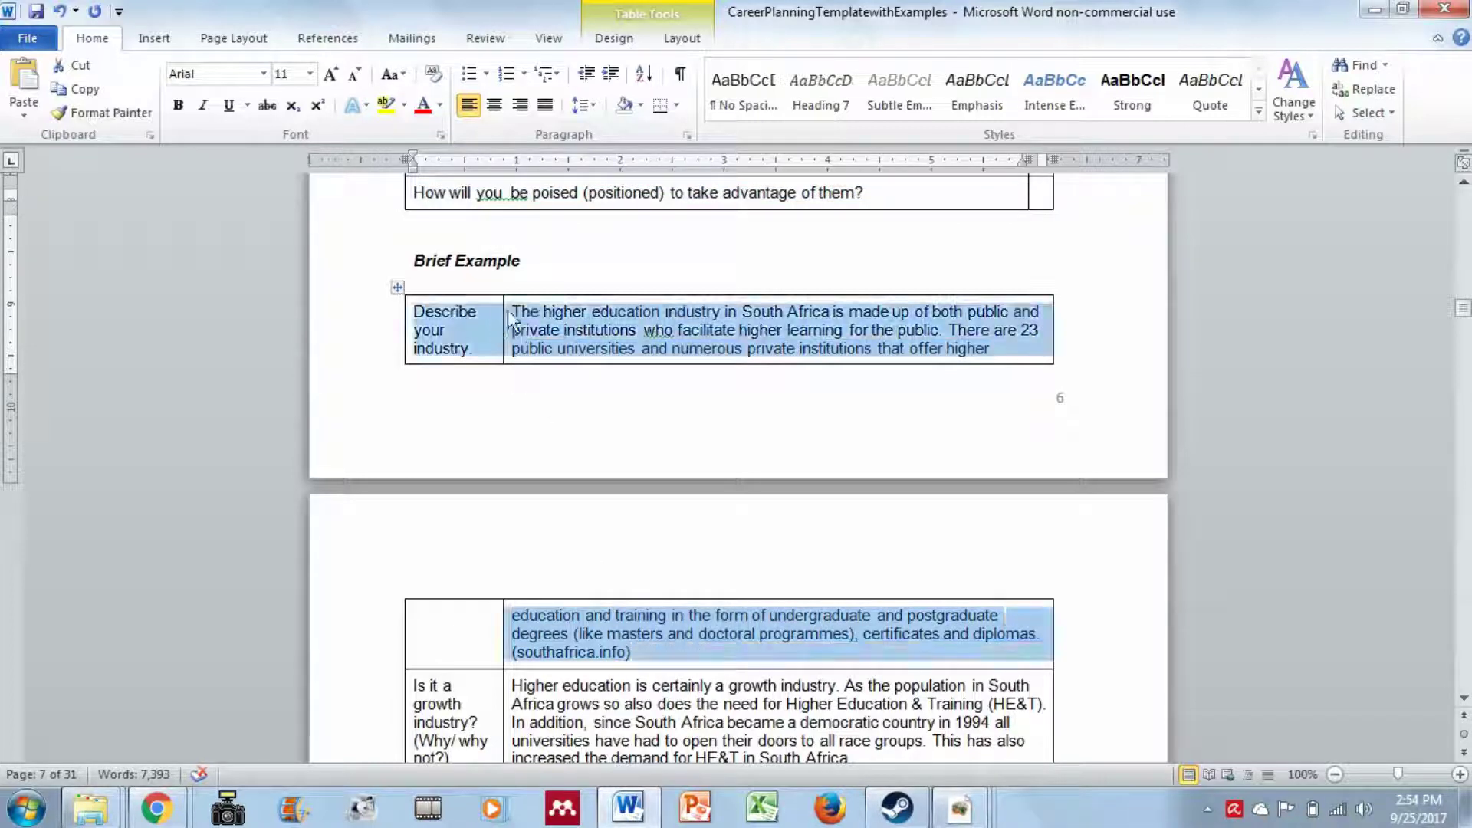
pyautogui.click(567, 653)
pyautogui.moveTo(523, 653); pyautogui.dragTo(627, 653)
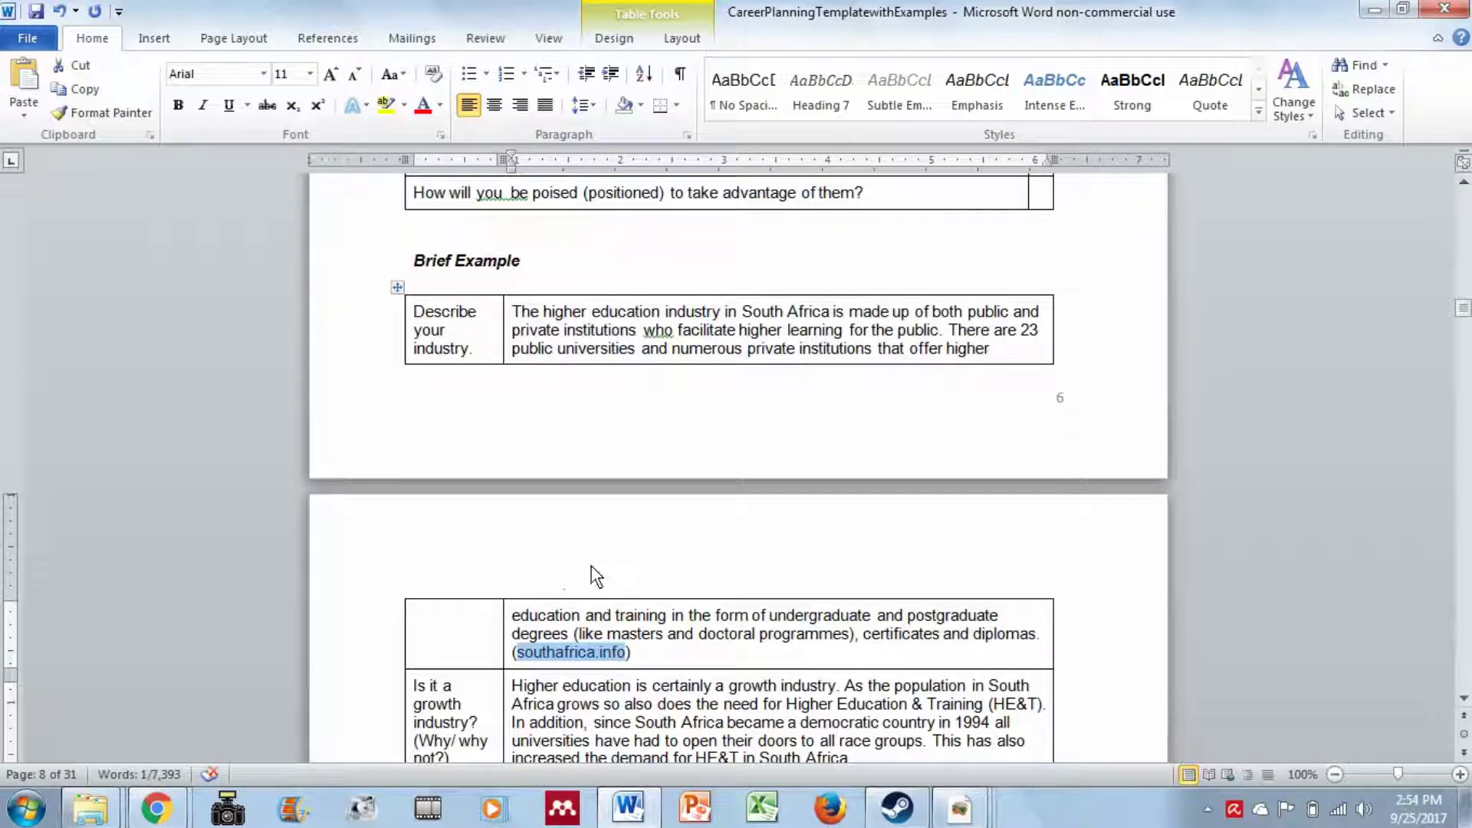
pyautogui.scroll(5, 663, 582)
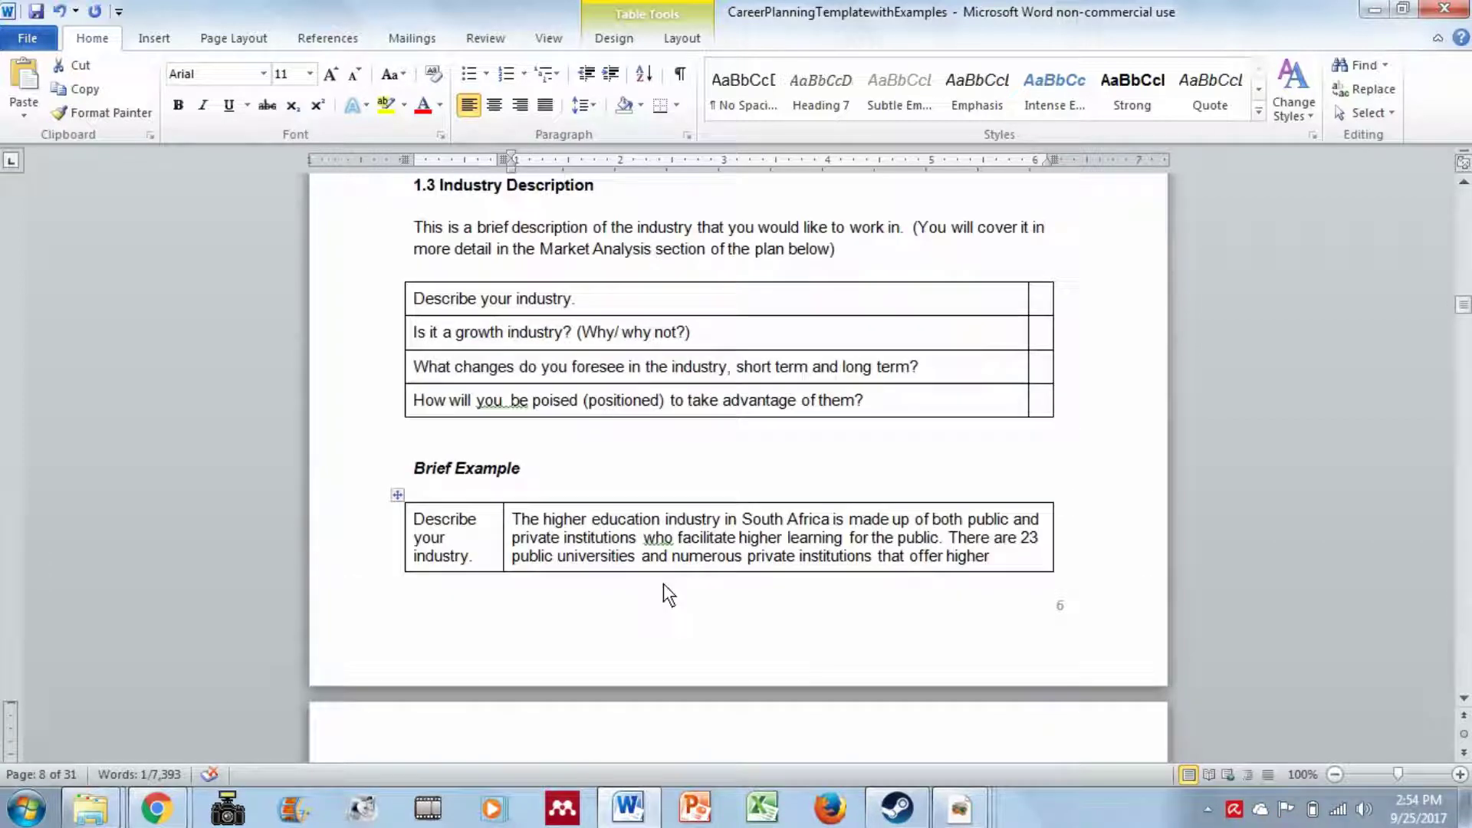
pyautogui.scroll(-6, 664, 583)
pyautogui.scroll(5, 661, 586)
pyautogui.scroll(-2, 661, 586)
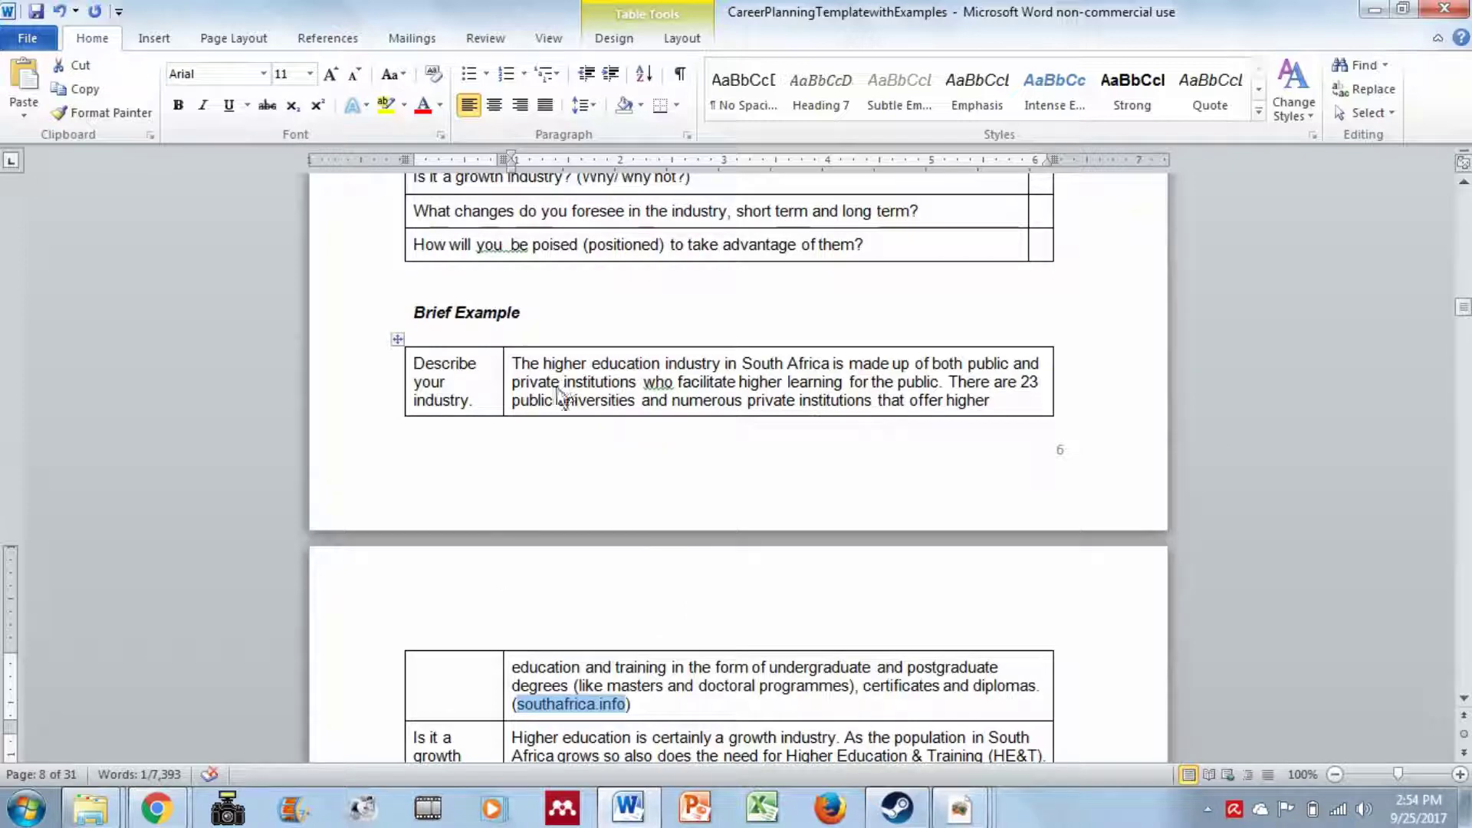
pyautogui.scroll(-3, 550, 428)
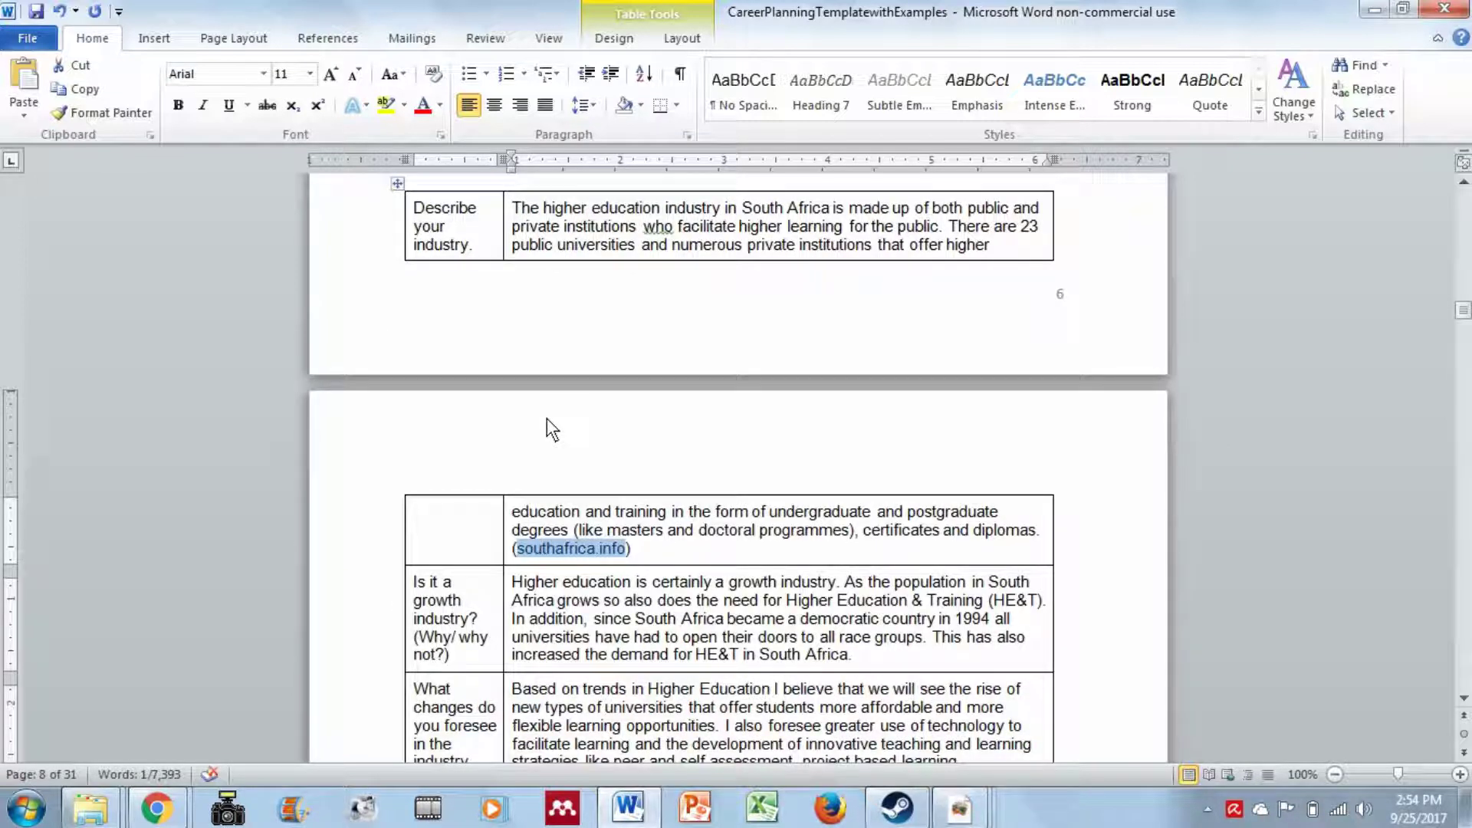
pyautogui.scroll(2, 546, 417)
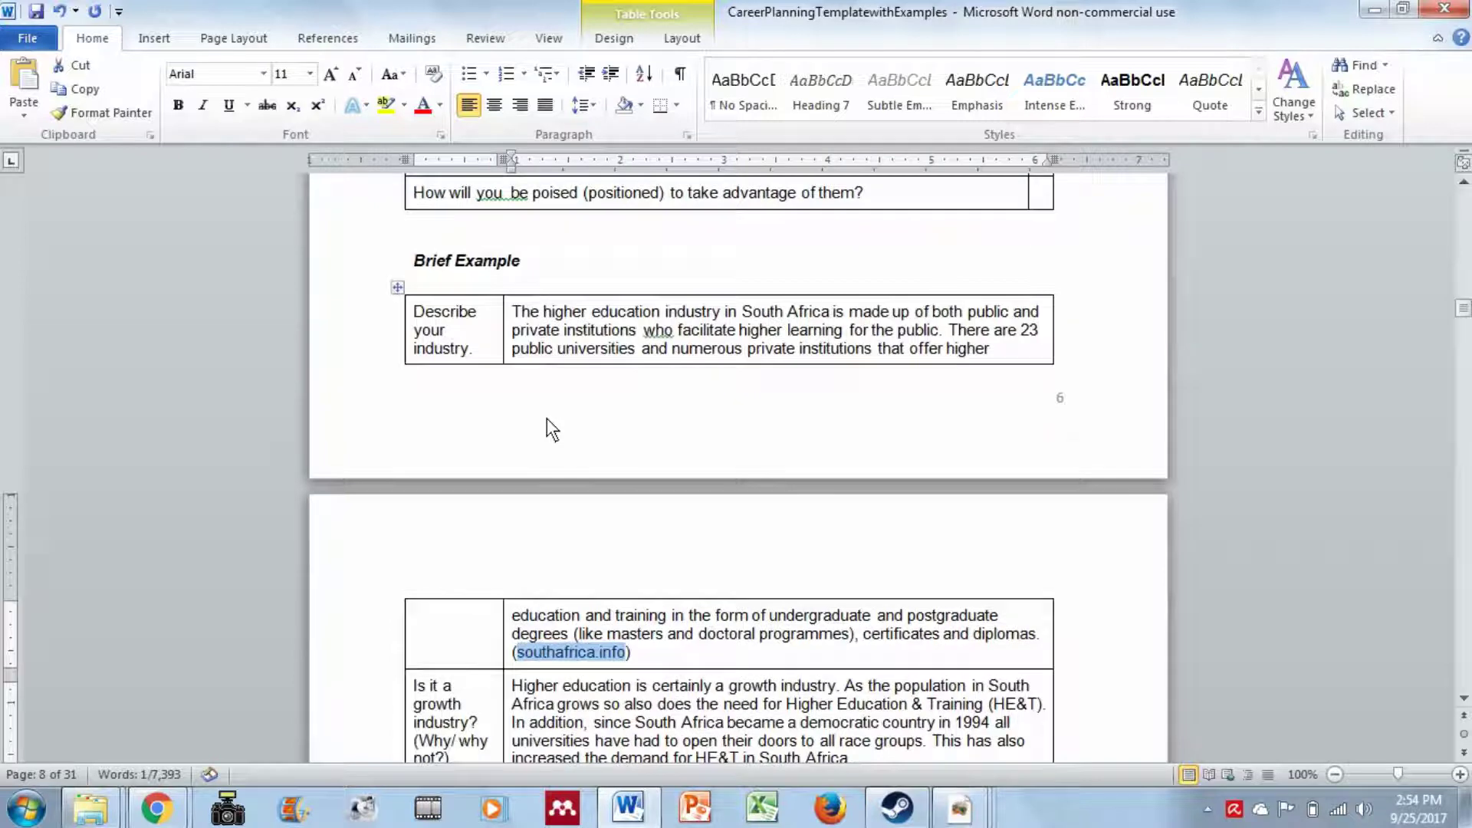
pyautogui.click(536, 651)
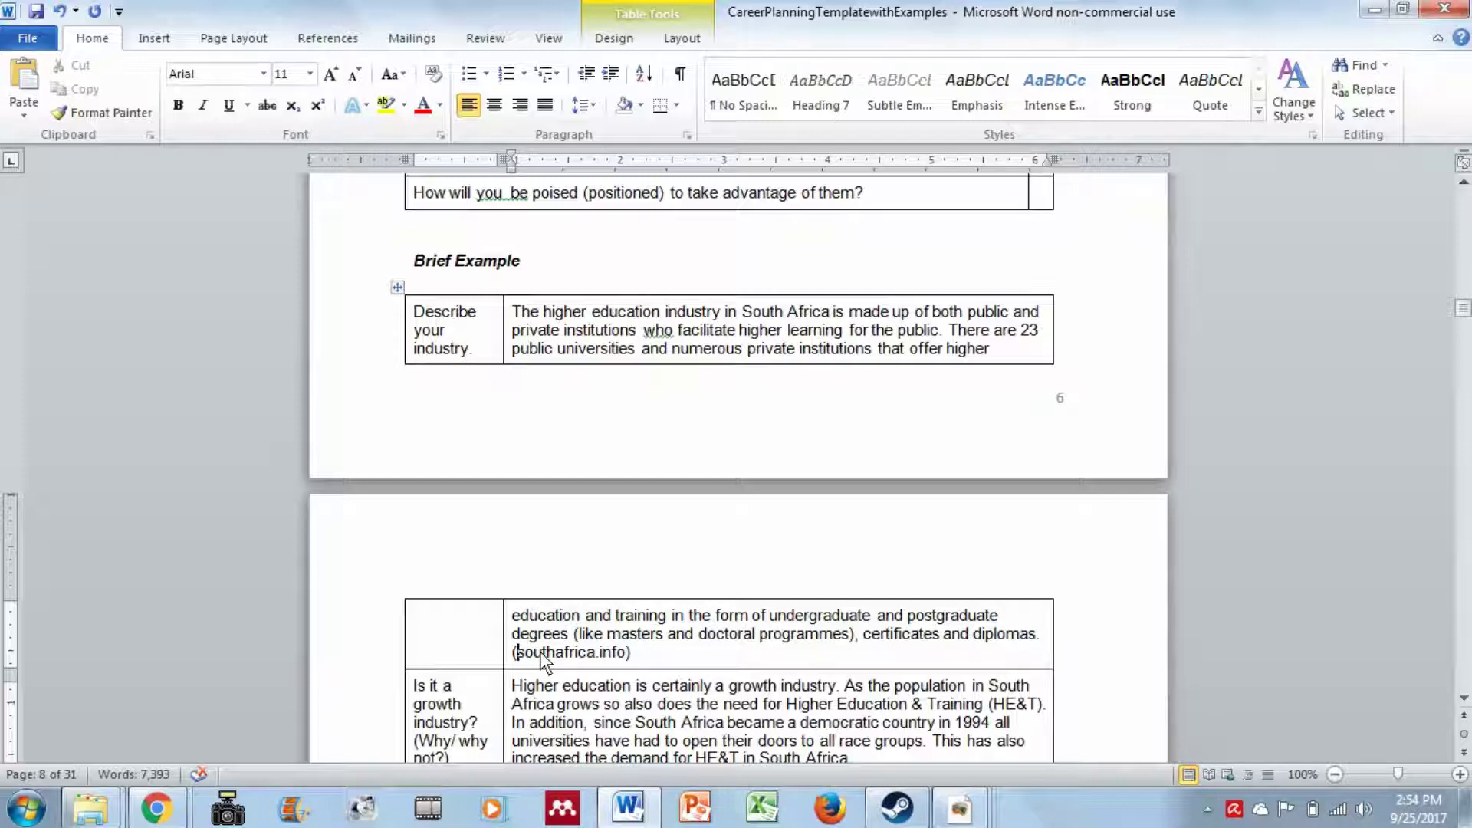
# - Add the author prefix 'Na,' before southafrica.info in the example's citation
pyautogui.write('na')
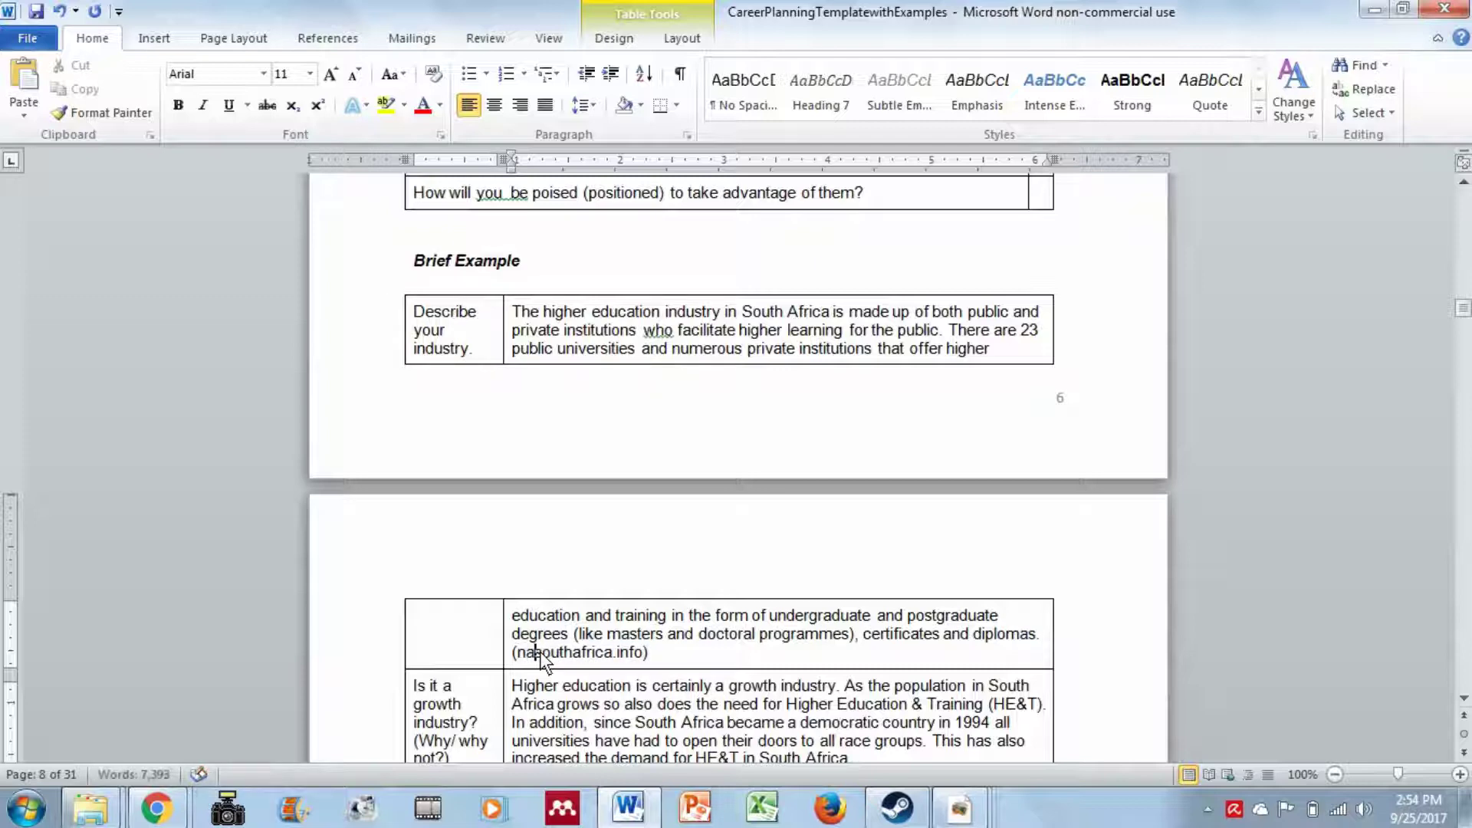
pyautogui.press('BackSpace')
pyautogui.press('BackSpace')
pyautogui.write('Na')
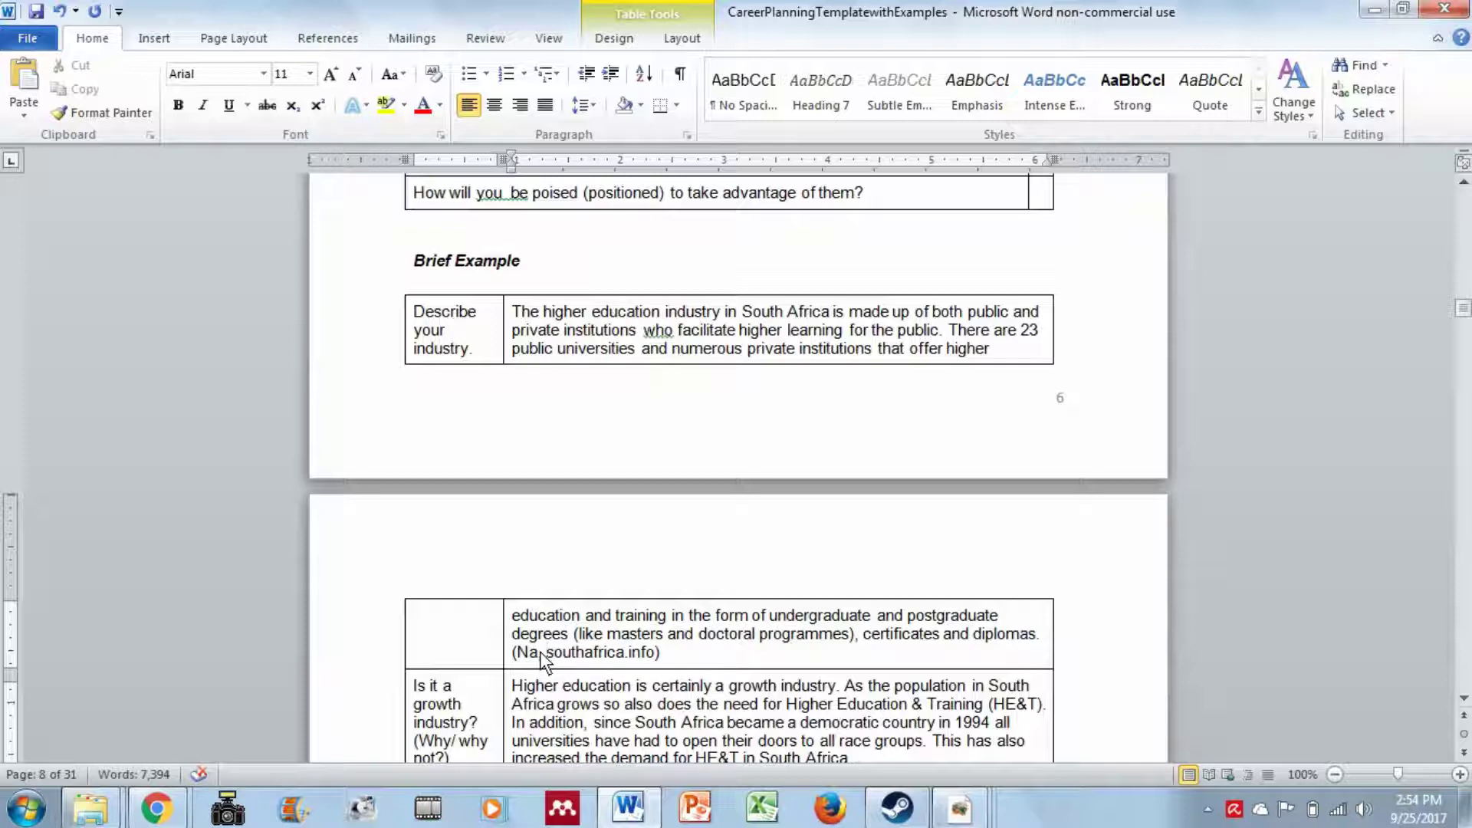
pyautogui.press('Right')
pyautogui.press('Right')
pyautogui.press('Right')
pyautogui.press('Right')
pyautogui.press('Right')
pyautogui.press('Right')
pyautogui.press('Right')
pyautogui.press('Right')
pyautogui.press('Right')
pyautogui.press('Right')
pyautogui.press('Right')
pyautogui.press('Right')
pyautogui.press('Right')
pyautogui.press('Right')
pyautogui.press('Right')
pyautogui.press('Right')
pyautogui.click(540, 650)
pyautogui.write(',')
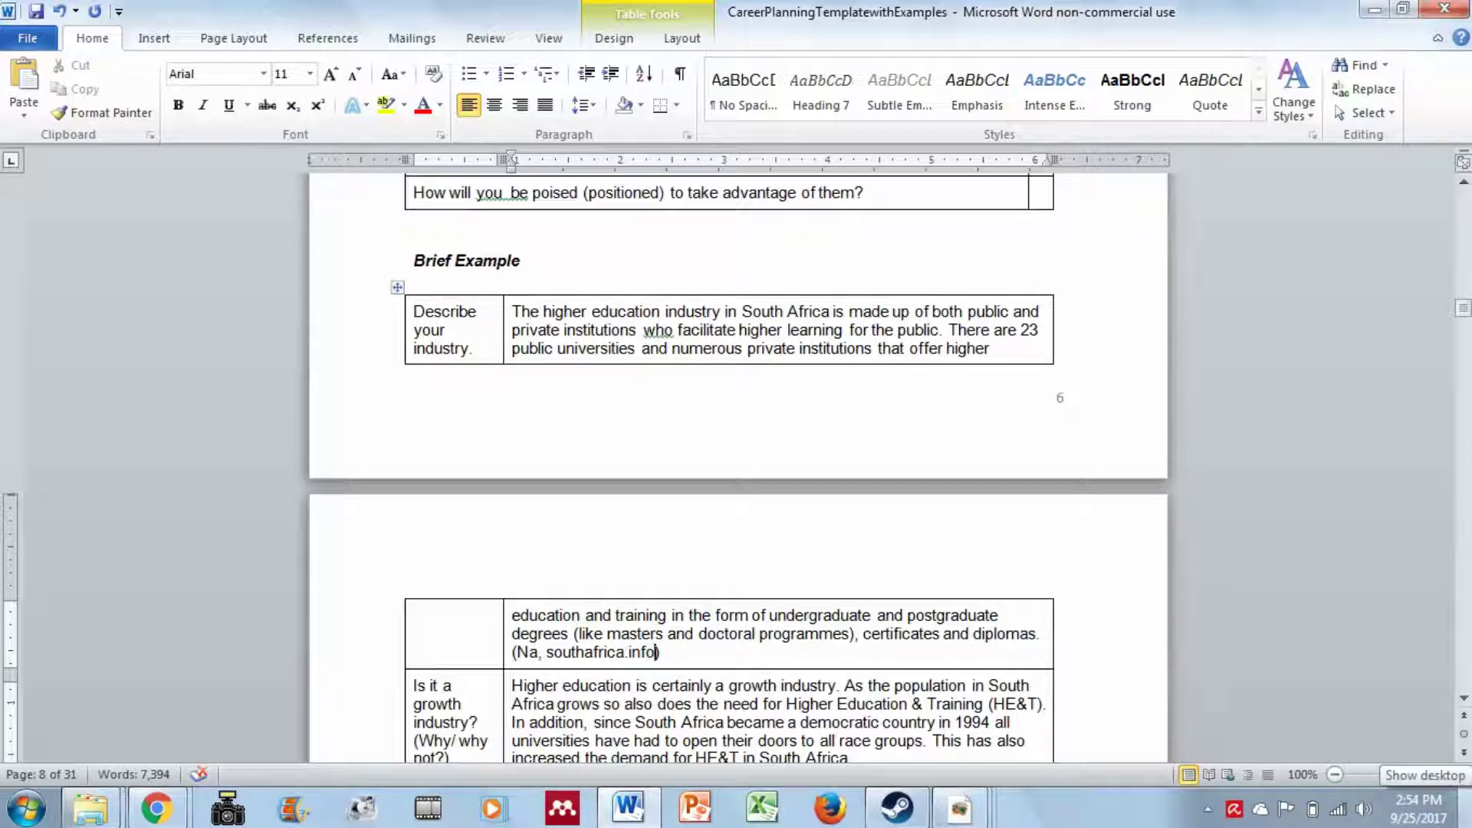
pyautogui.scroll(-2, 736, 460)
pyautogui.scroll(-3, 735, 460)
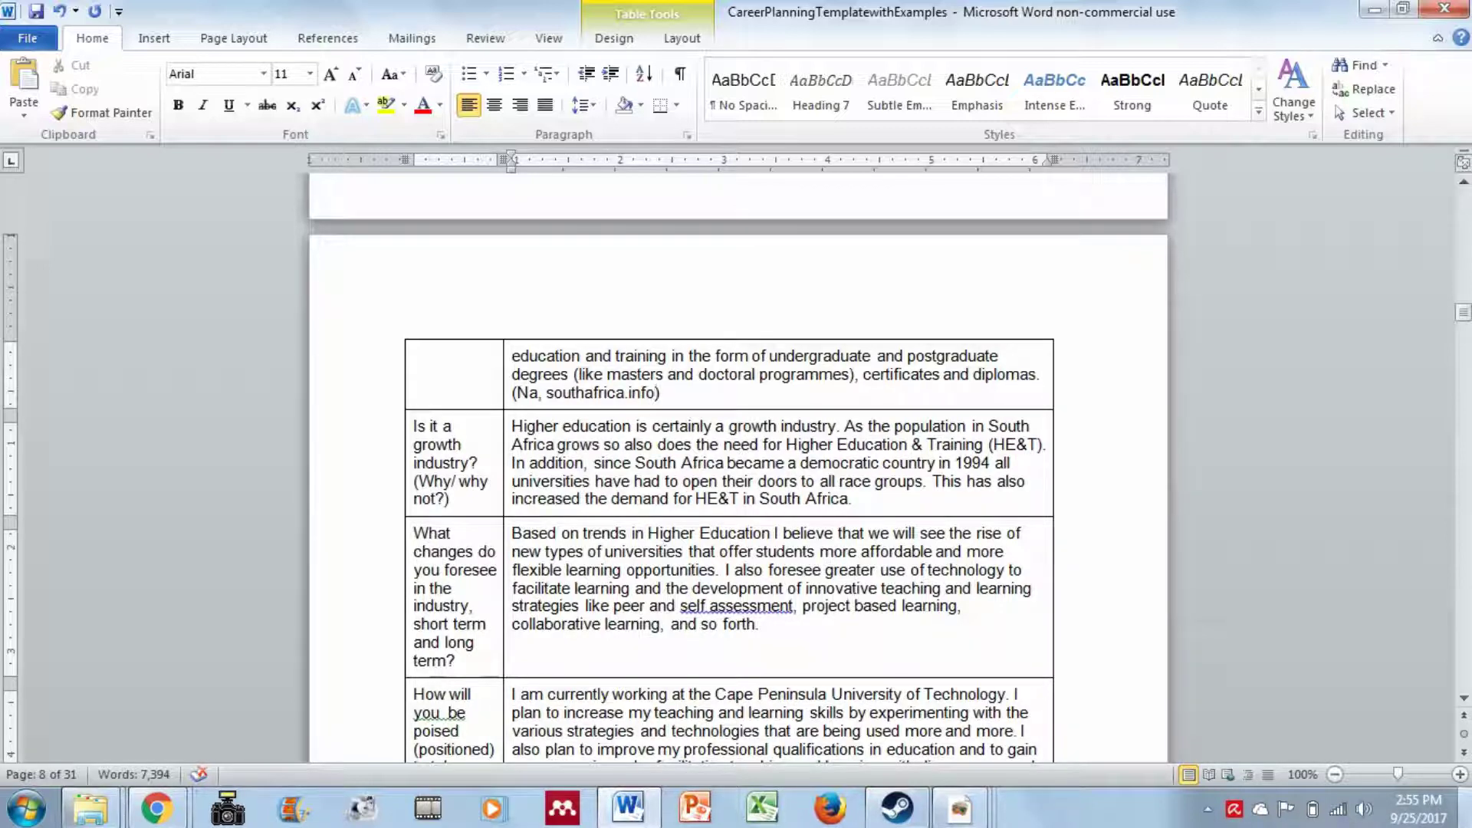
pyautogui.scroll(-2, 736, 460)
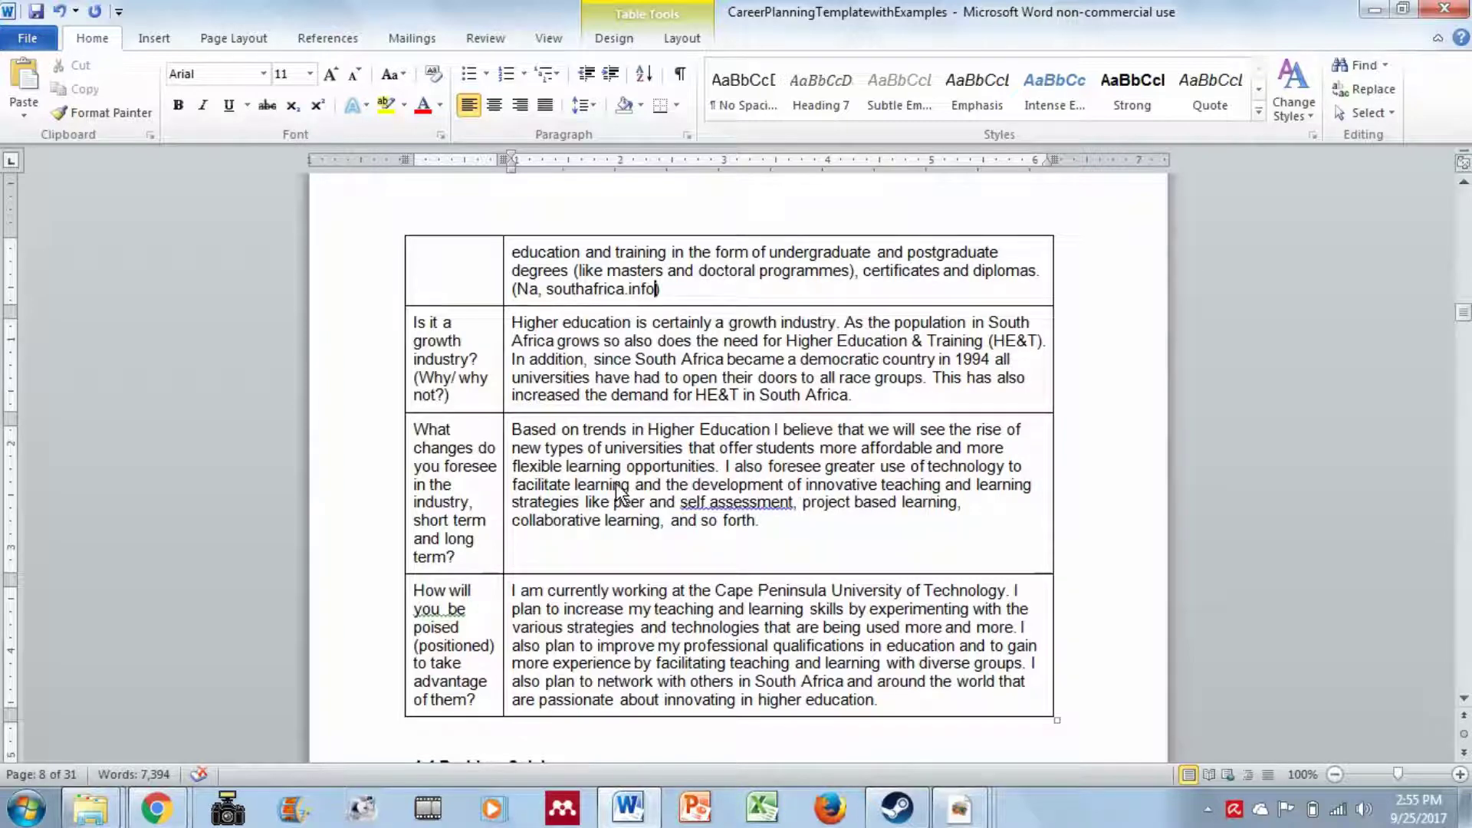
pyautogui.scroll(-2, 582, 506)
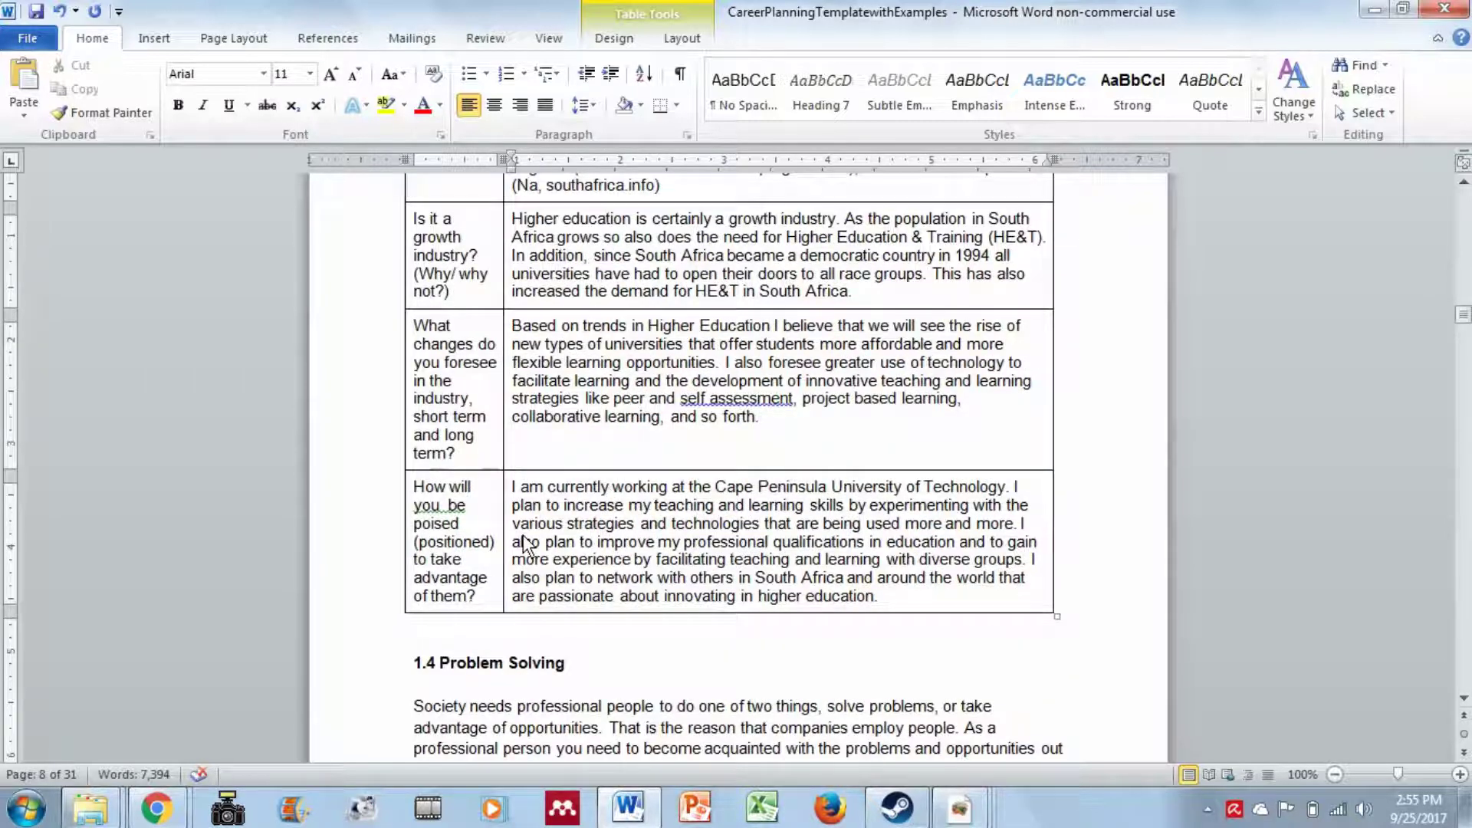
pyautogui.click(523, 542)
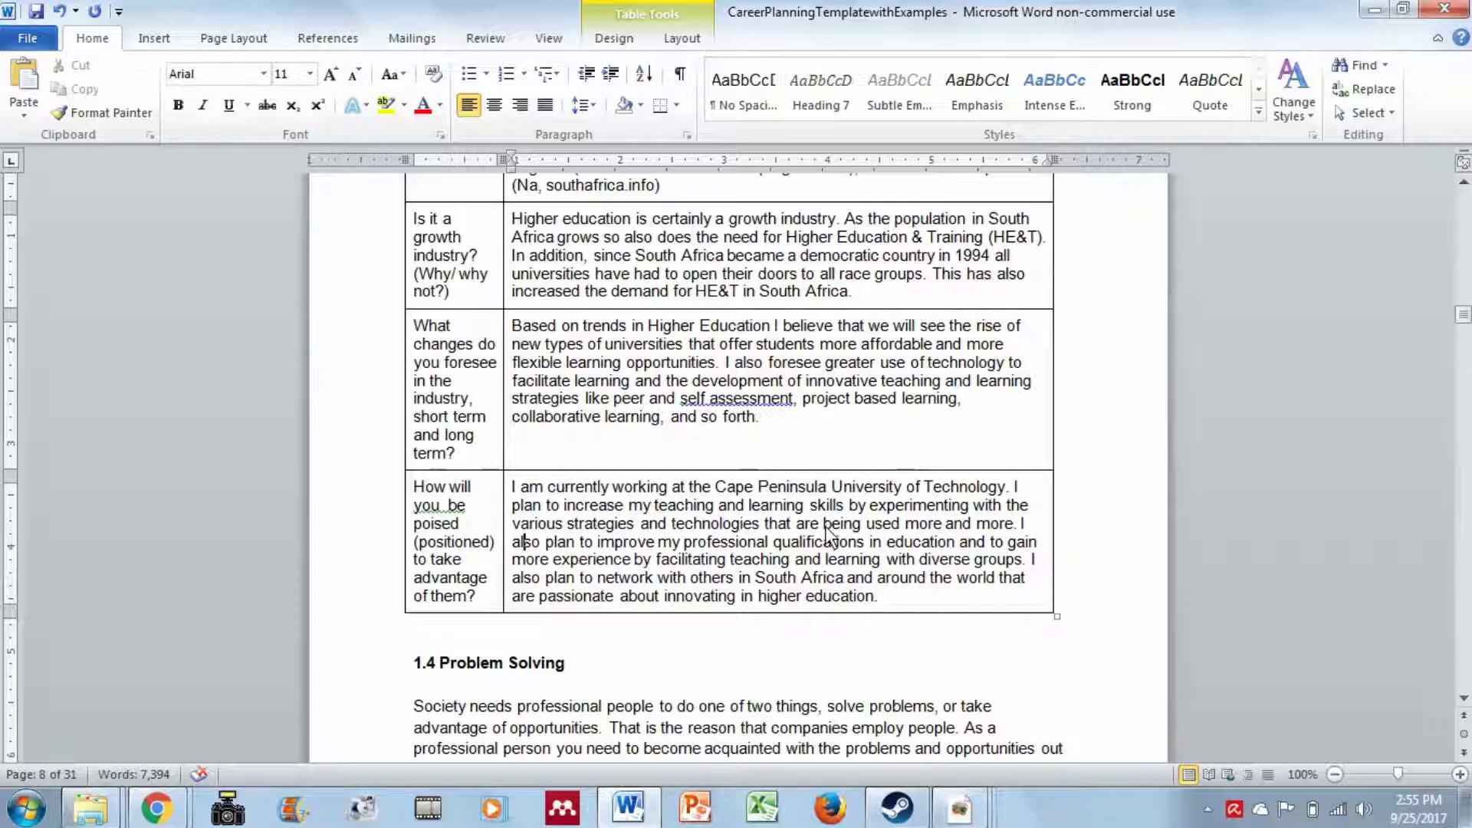
pyautogui.scroll(6, 706, 427)
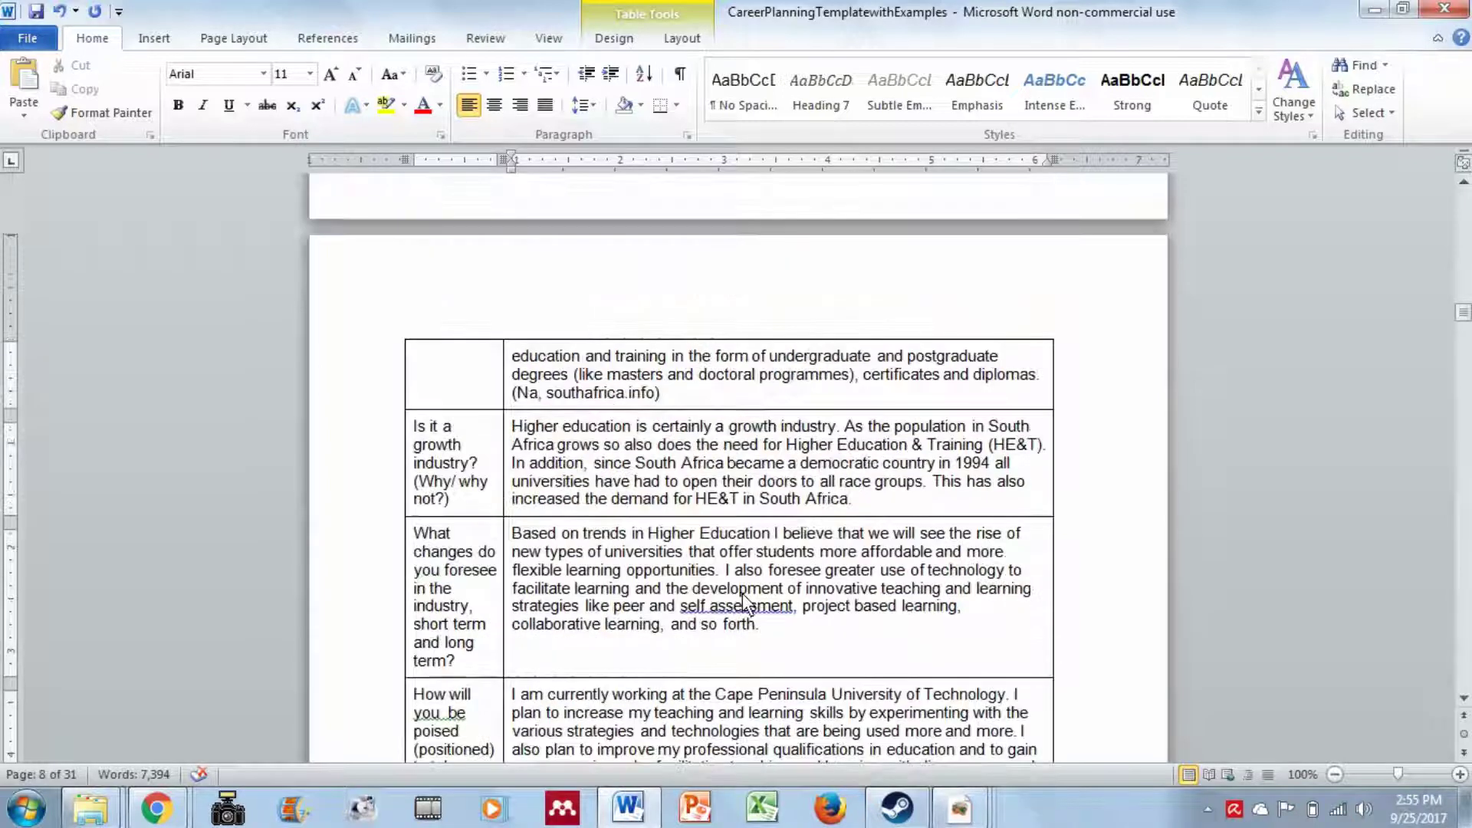
pyautogui.scroll(-6, 687, 420)
pyautogui.scroll(-5, 689, 421)
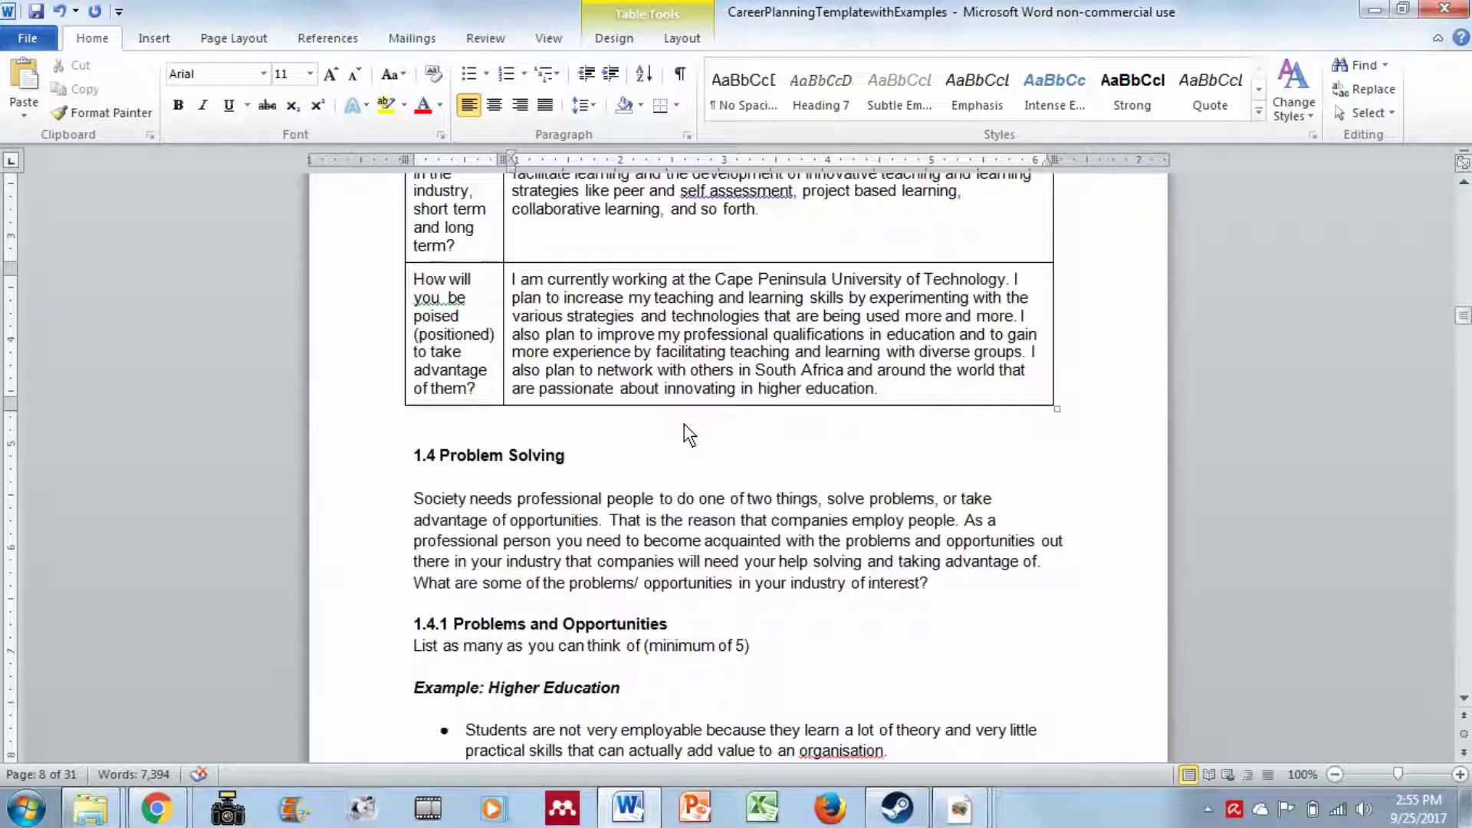